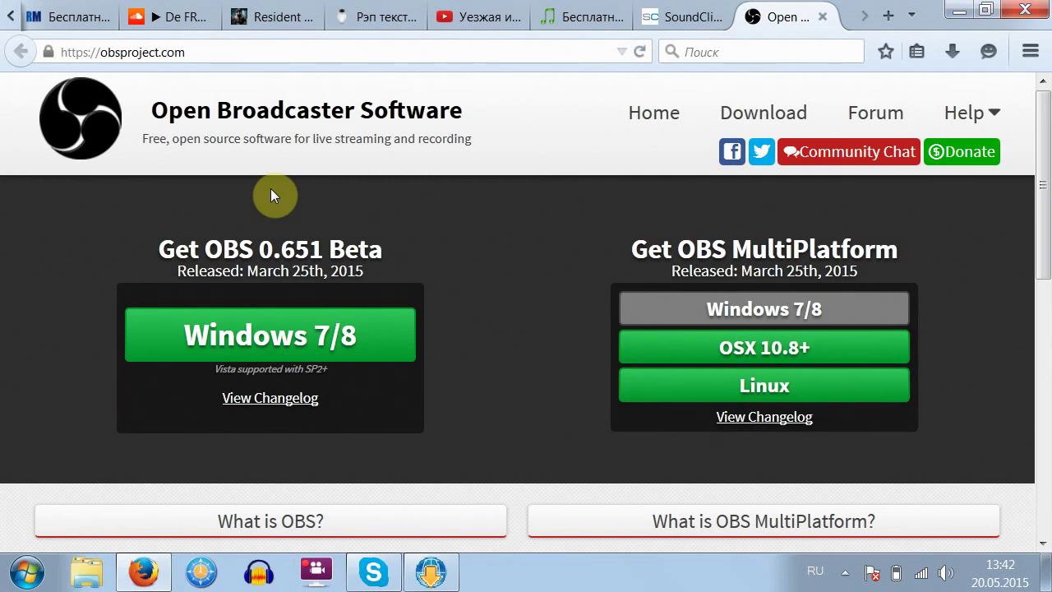
Download the OBS 0.651 Beta installer for Windows 7/8 from obsproject.com and save the file
{"action": "left_click_drag", "start_coordinate": [211, 52], "coordinate": [98, 53]}
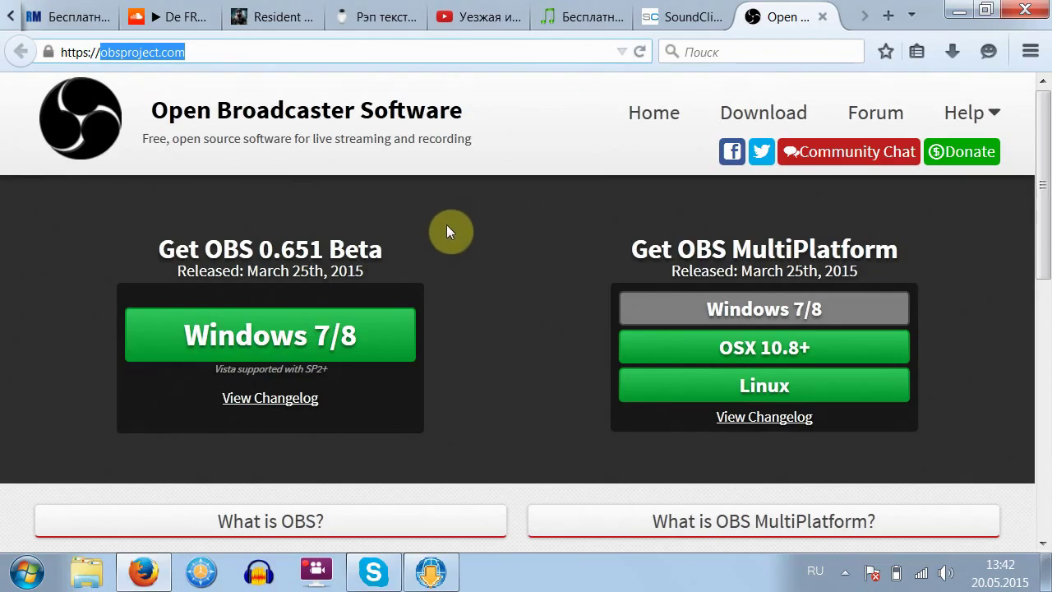
{"action": "scroll", "coordinate": [350, 231], "scroll_direction": "down", "scroll_amount": 5}
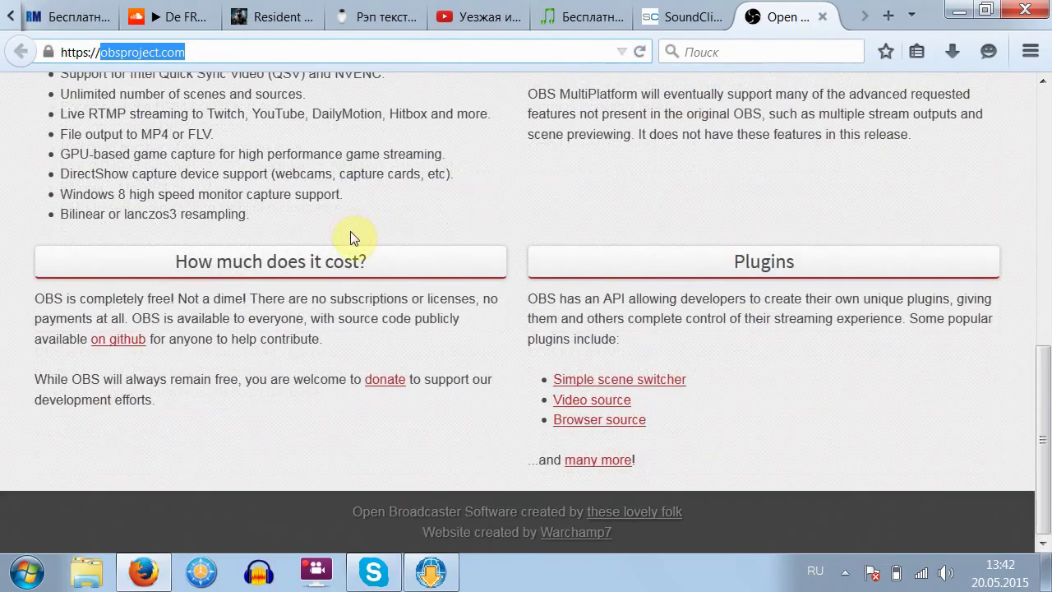
{"action": "scroll", "coordinate": [351, 231], "scroll_direction": "up", "scroll_amount": 6}
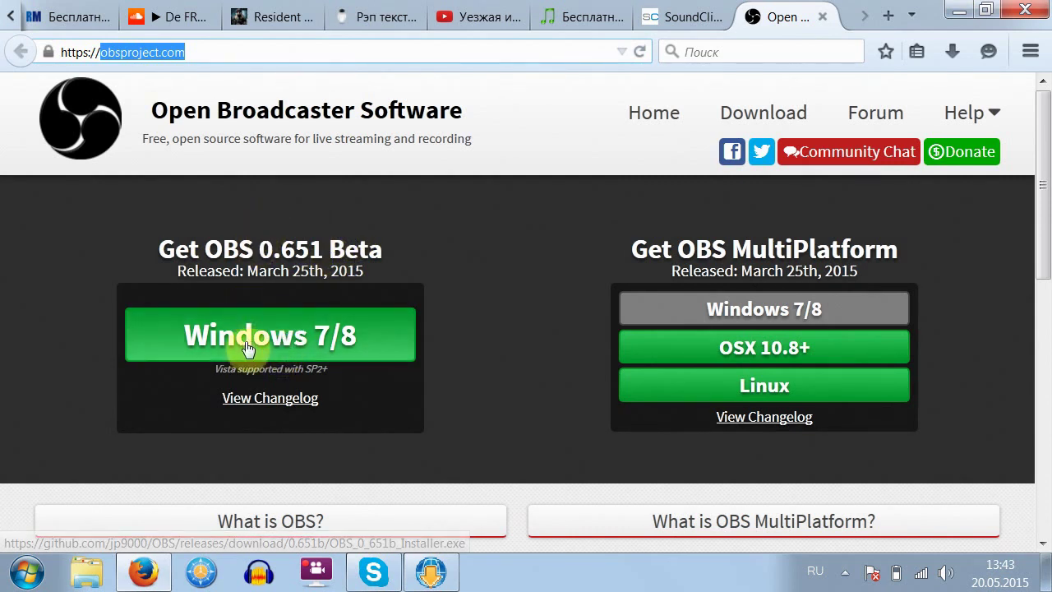
{"action": "left_click", "coordinate": [247, 349]}
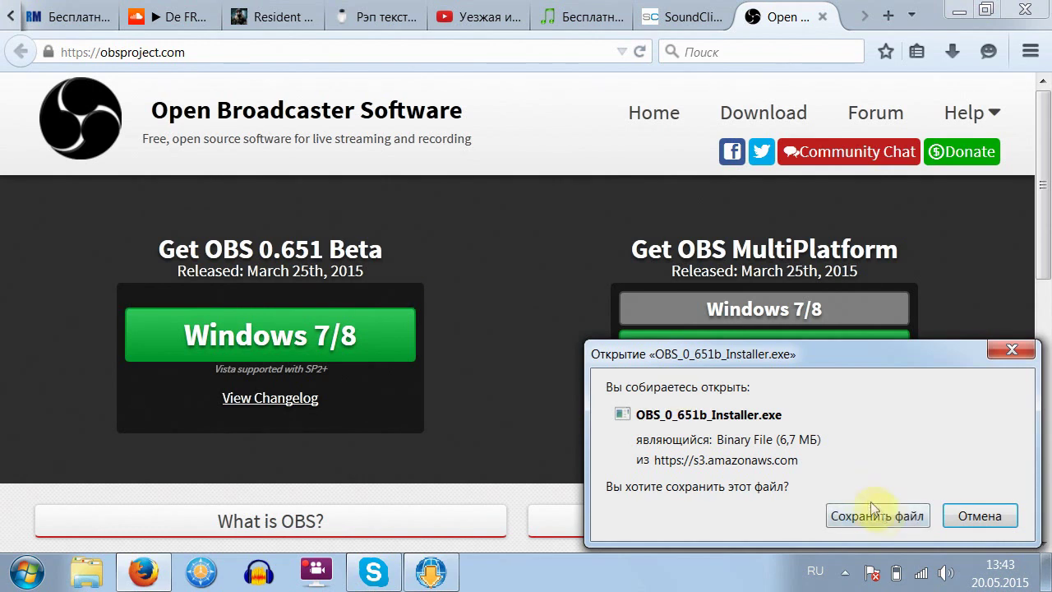
{"action": "left_click", "coordinate": [876, 514]}
{"action": "left_click", "coordinate": [494, 457]}
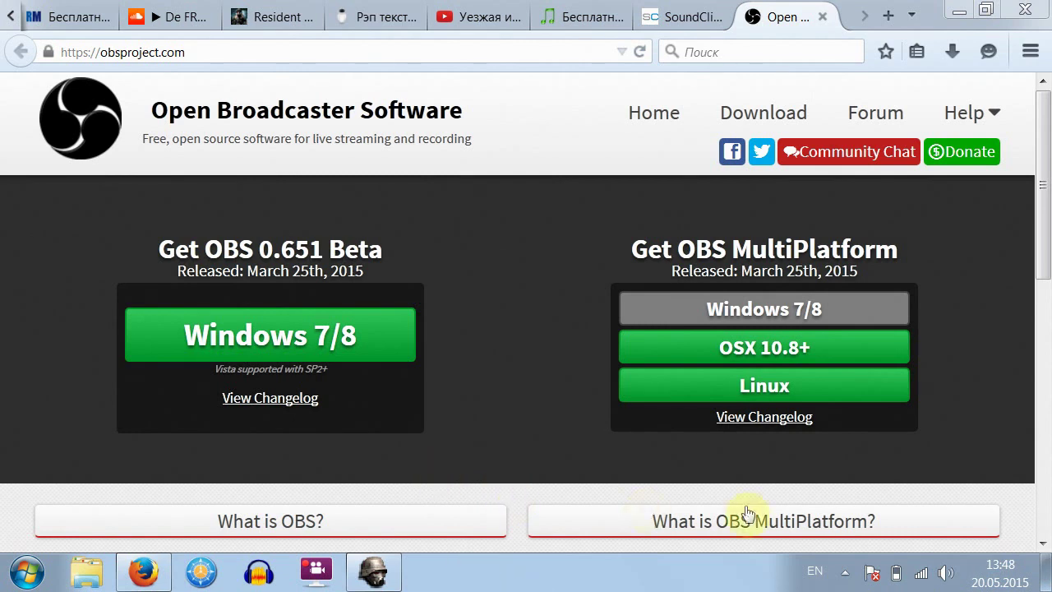
Launch the downloaded OBS_0_651b_Installer.exe and allow it to run despite the unknown publisher
{"action": "left_click", "coordinate": [841, 574]}
{"action": "left_click", "coordinate": [840, 575]}
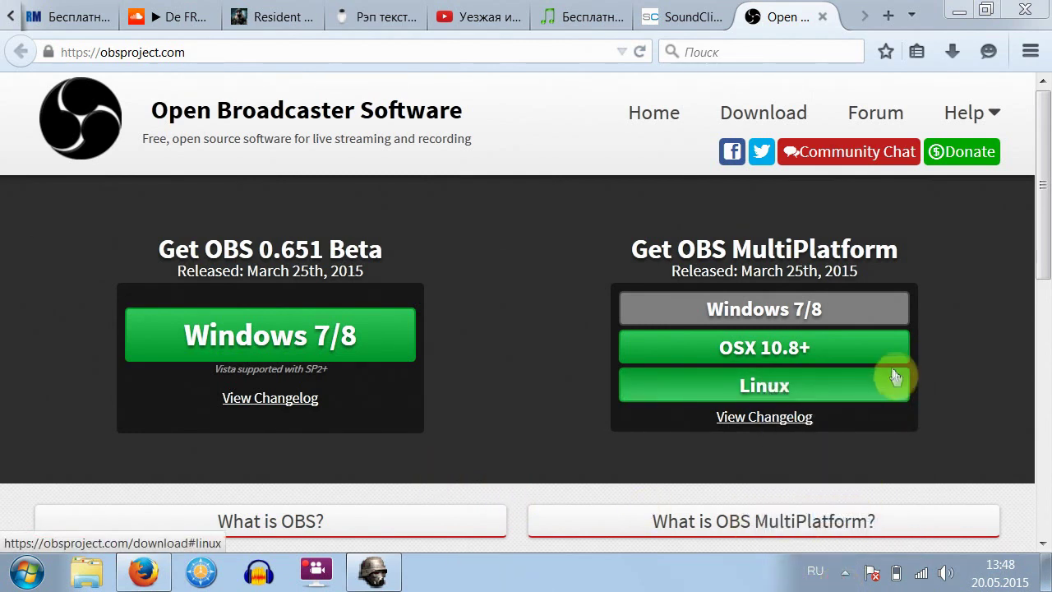
{"action": "left_click", "coordinate": [950, 52]}
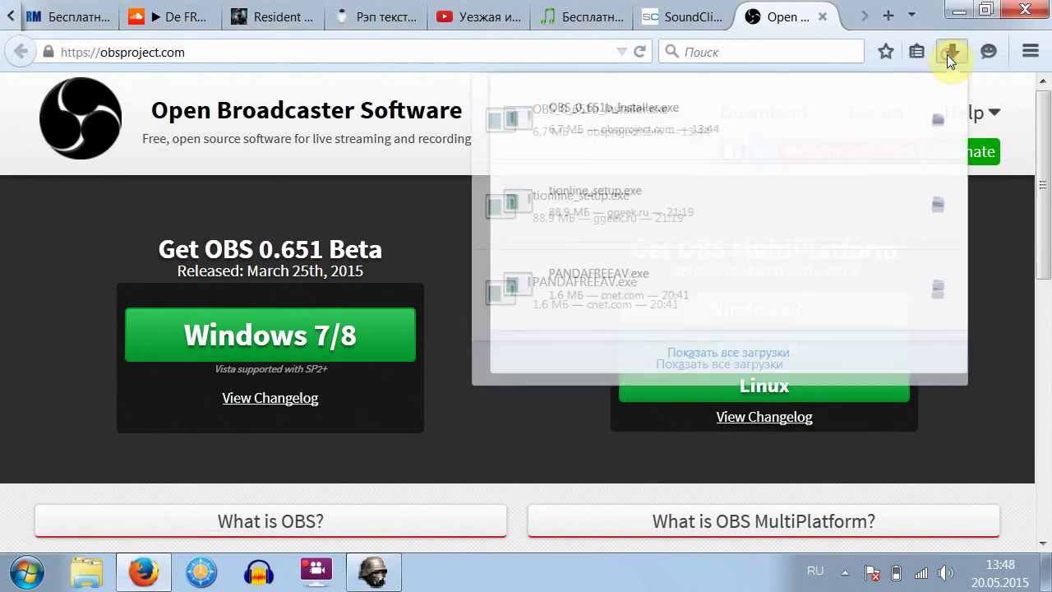
{"action": "left_click", "coordinate": [647, 116]}
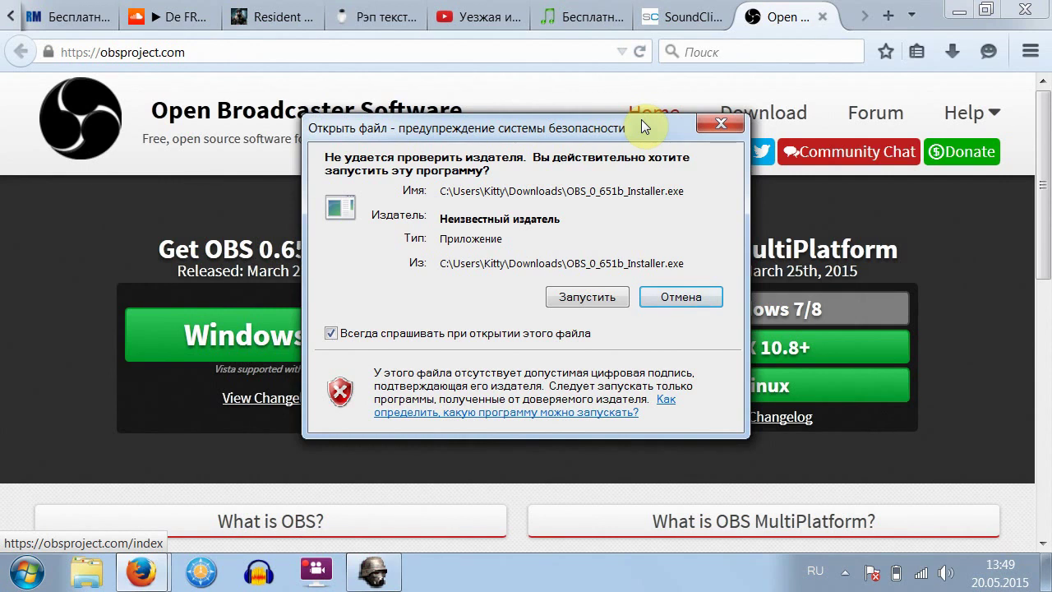
{"action": "left_click", "coordinate": [594, 299]}
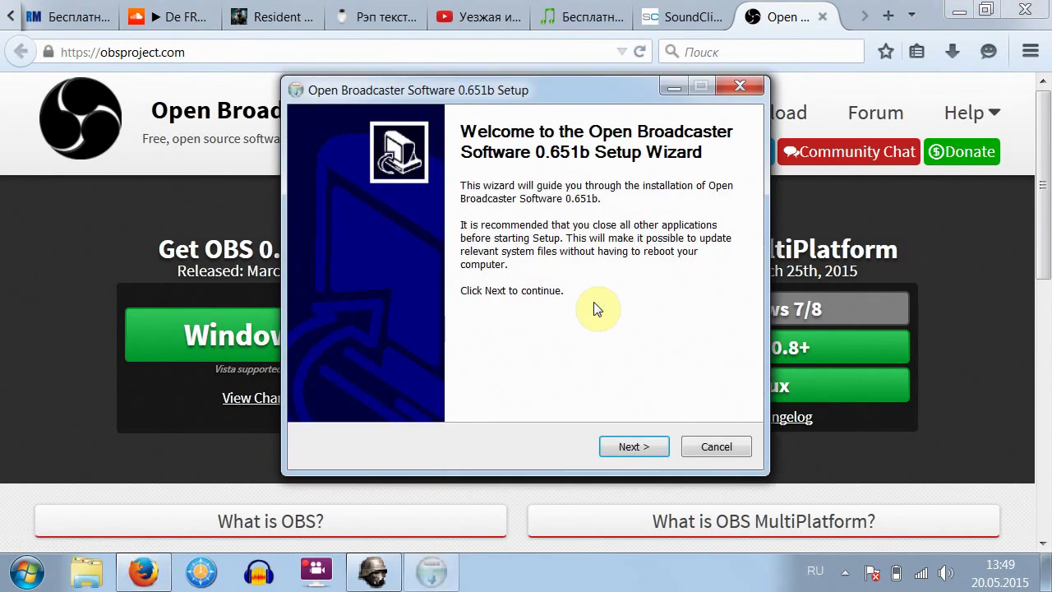
Install Open Broadcaster Software 0.651b, accepting the license agreement, and run the program on completion
{"action": "left_click", "coordinate": [648, 451]}
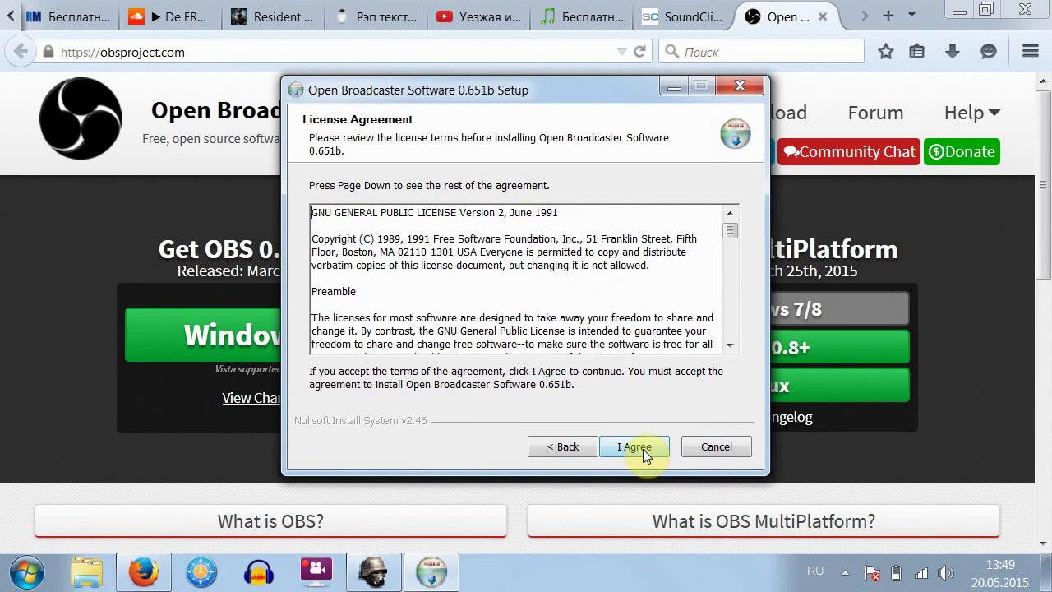
{"action": "left_click", "coordinate": [643, 449]}
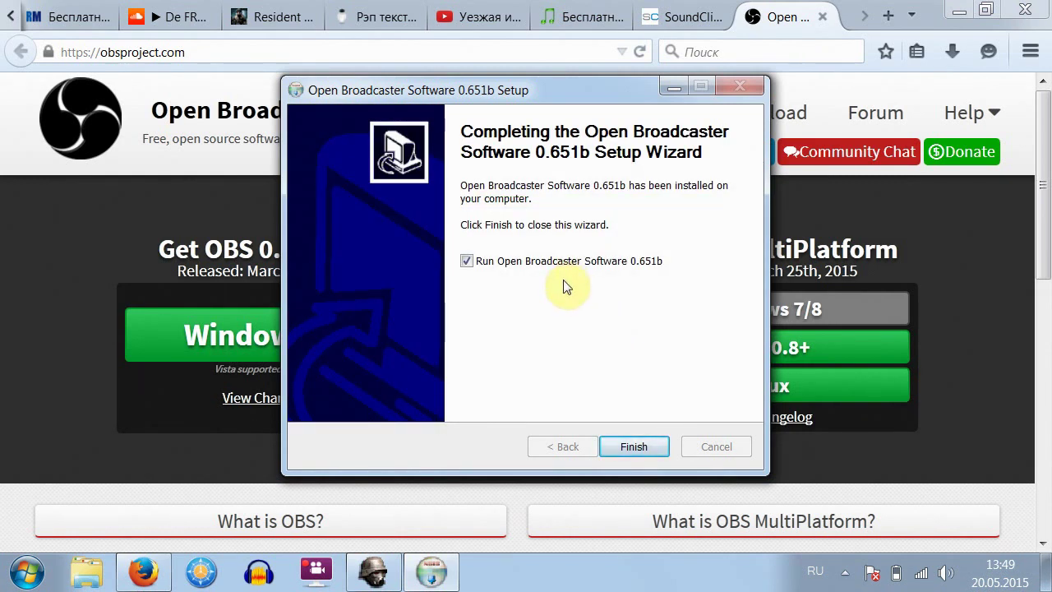
{"action": "left_click", "coordinate": [630, 446]}
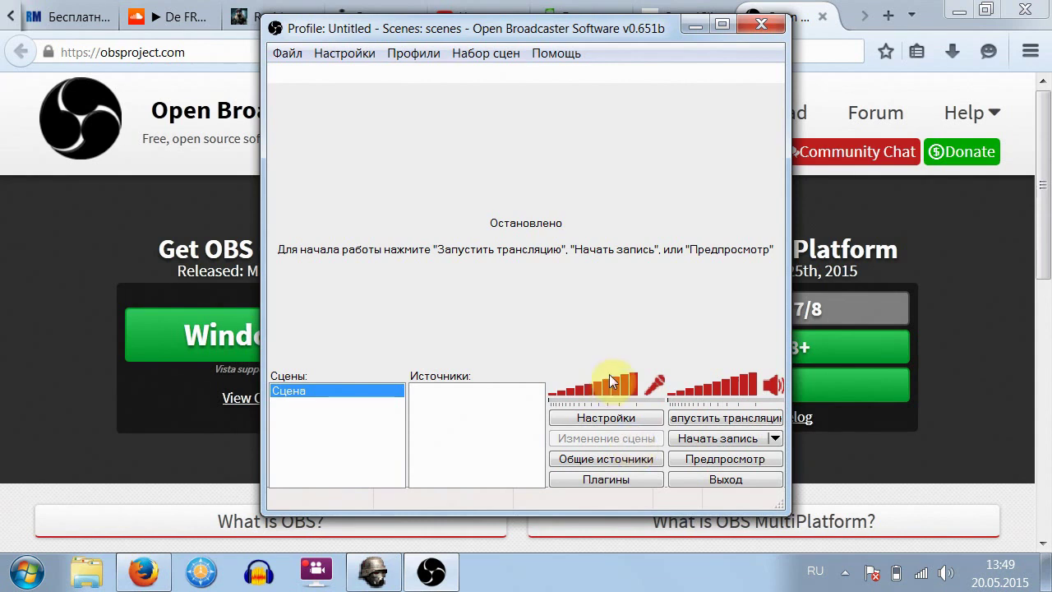
Maximize the Open Broadcaster Software window, enable minimizing to the tray (Сворачивать в трей) in the general settings, and apply the change
{"action": "left_click", "coordinate": [722, 24]}
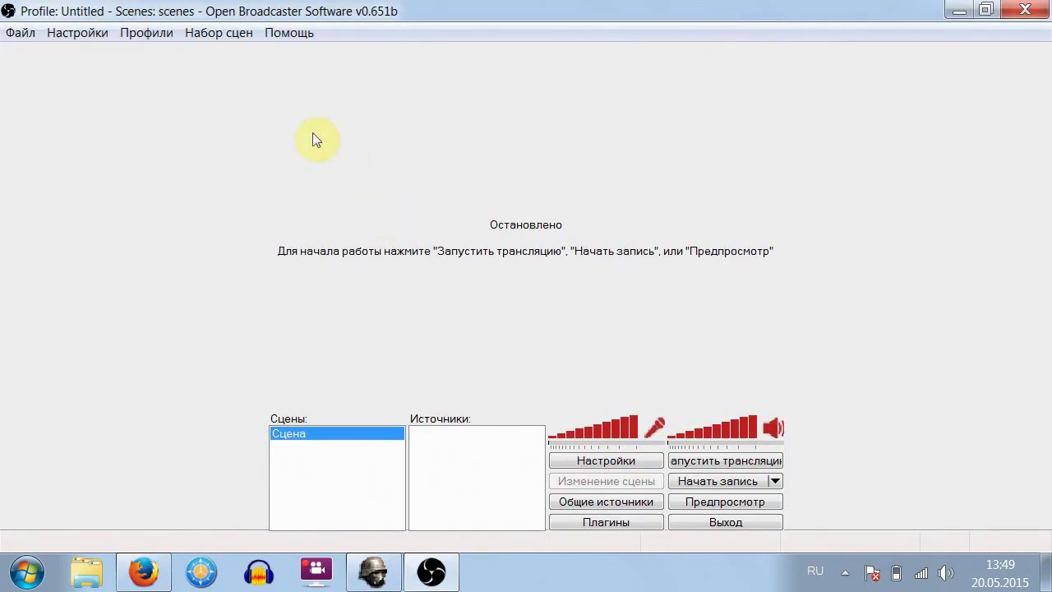
{"action": "left_click", "coordinate": [89, 35]}
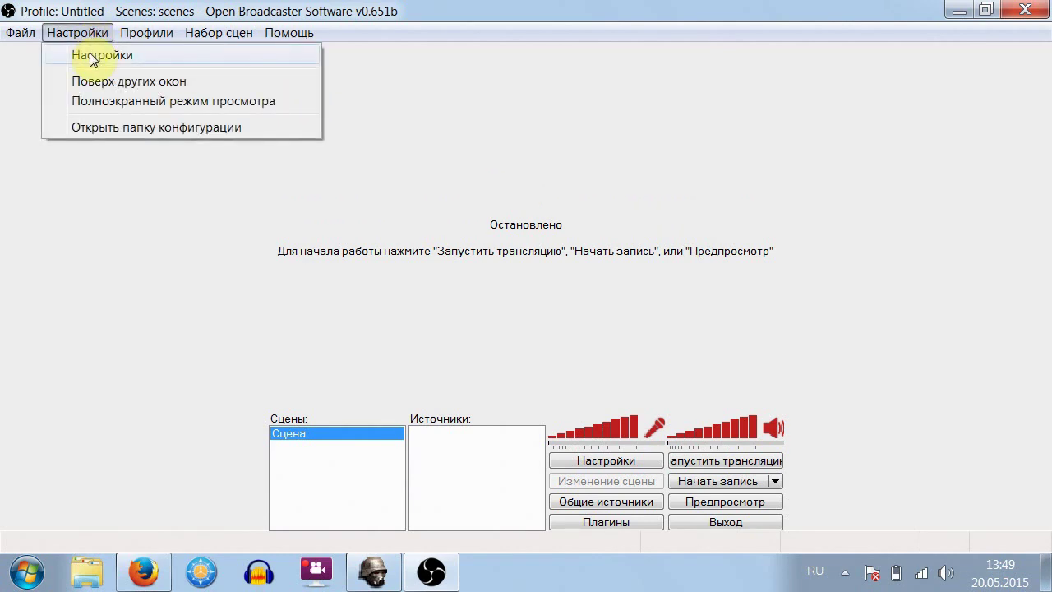
{"action": "left_click", "coordinate": [90, 54]}
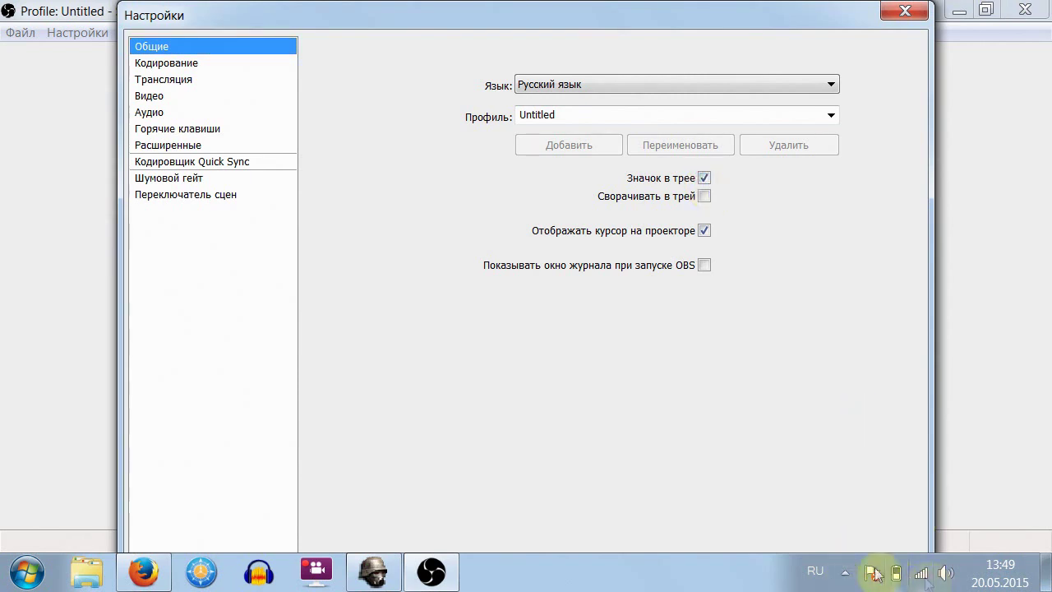
{"action": "left_click", "coordinate": [703, 196]}
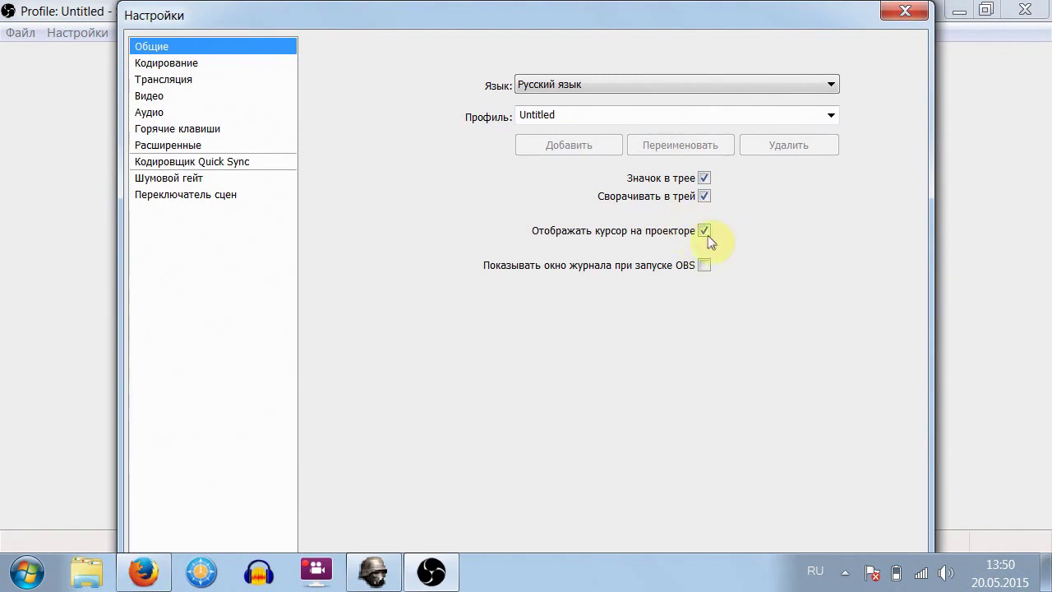
{"action": "left_click", "coordinate": [188, 65]}
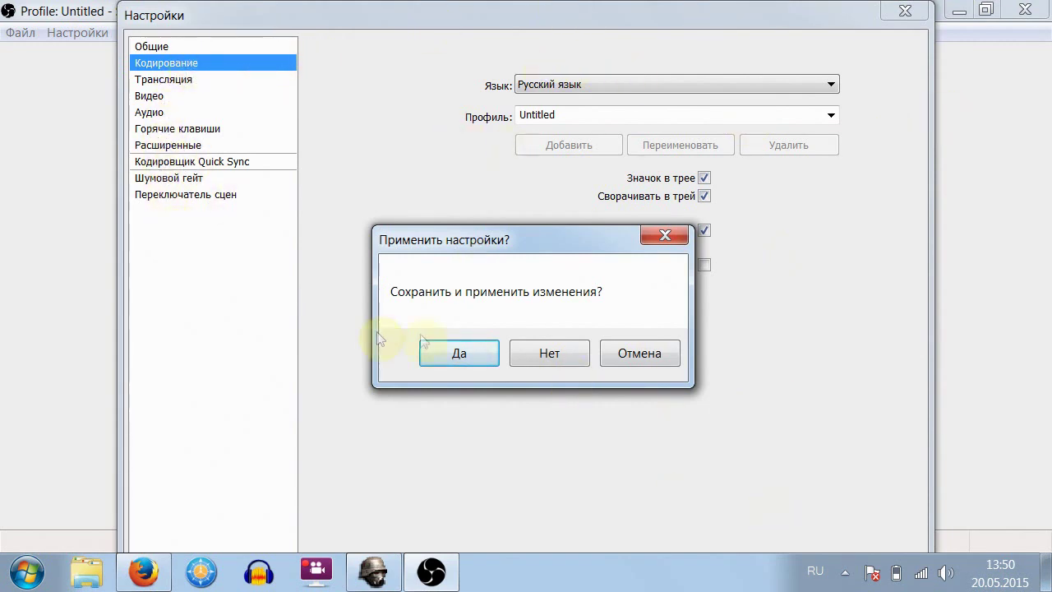
{"action": "left_click", "coordinate": [448, 353]}
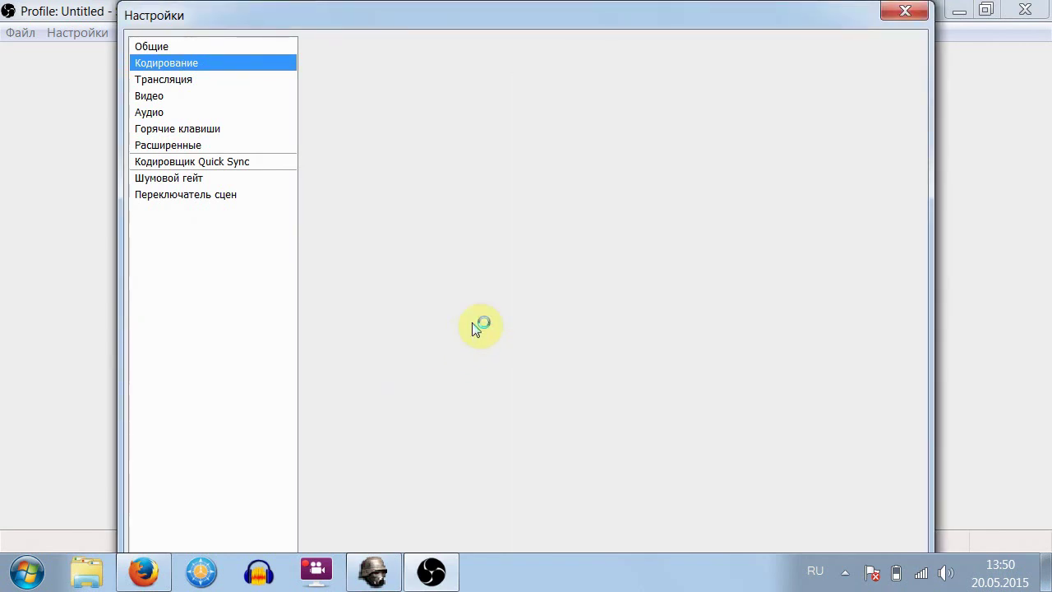
Set the maximum video bitrate to 2000 kbit/s in the encoding (Кодирование) settings
{"action": "left_click", "coordinate": [154, 79]}
{"action": "left_click", "coordinate": [160, 63]}
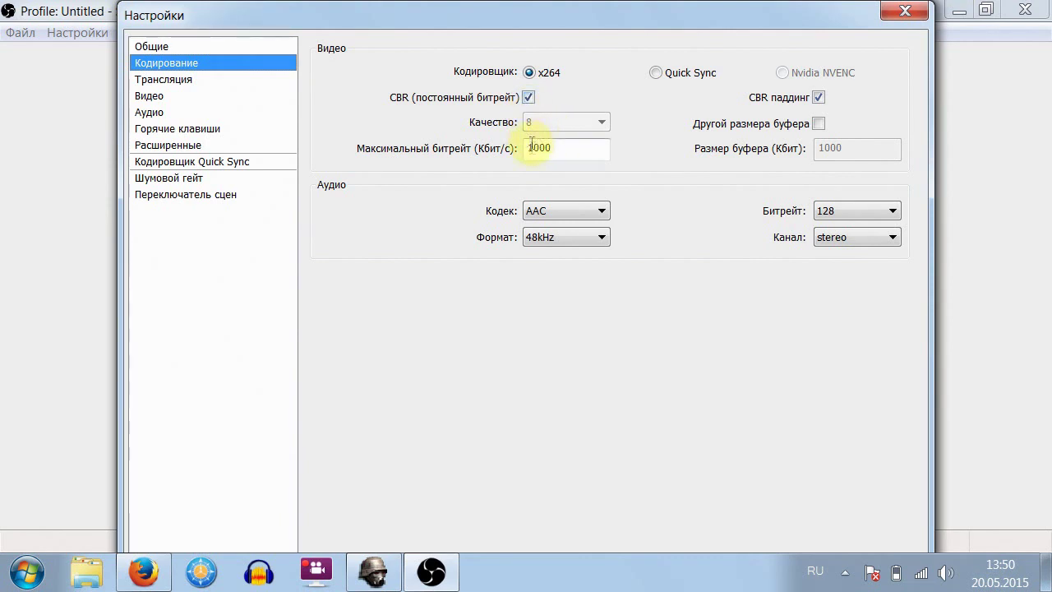
{"action": "left_click_drag", "start_coordinate": [524, 148], "coordinate": [534, 149]}
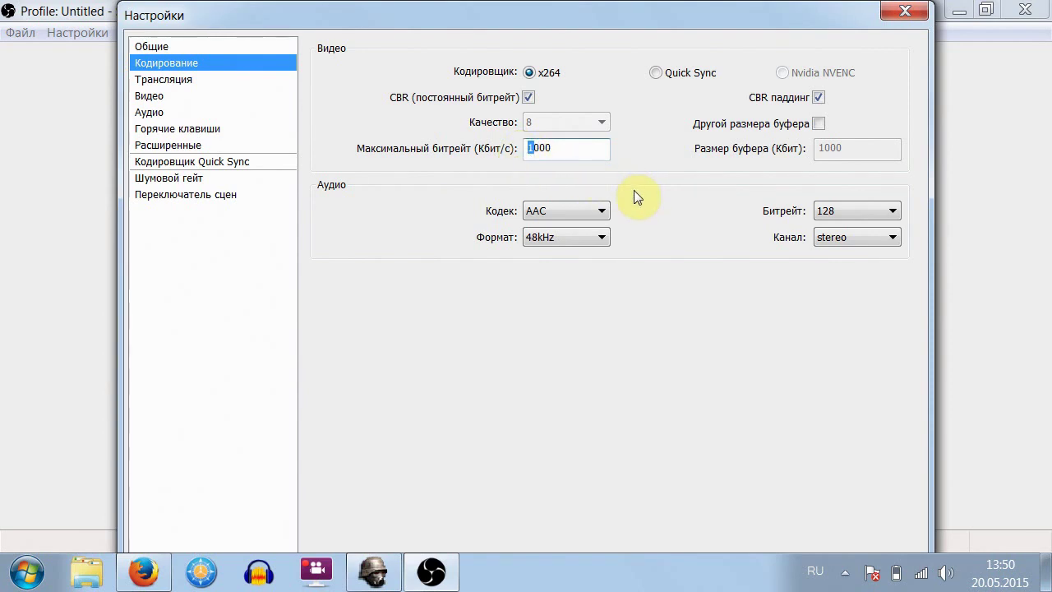
{"action": "type", "text": "2"}
Try MP3 as the audio codec, check the bitrate choices, and switch the codec back to AAC
{"action": "left_click", "coordinate": [578, 211]}
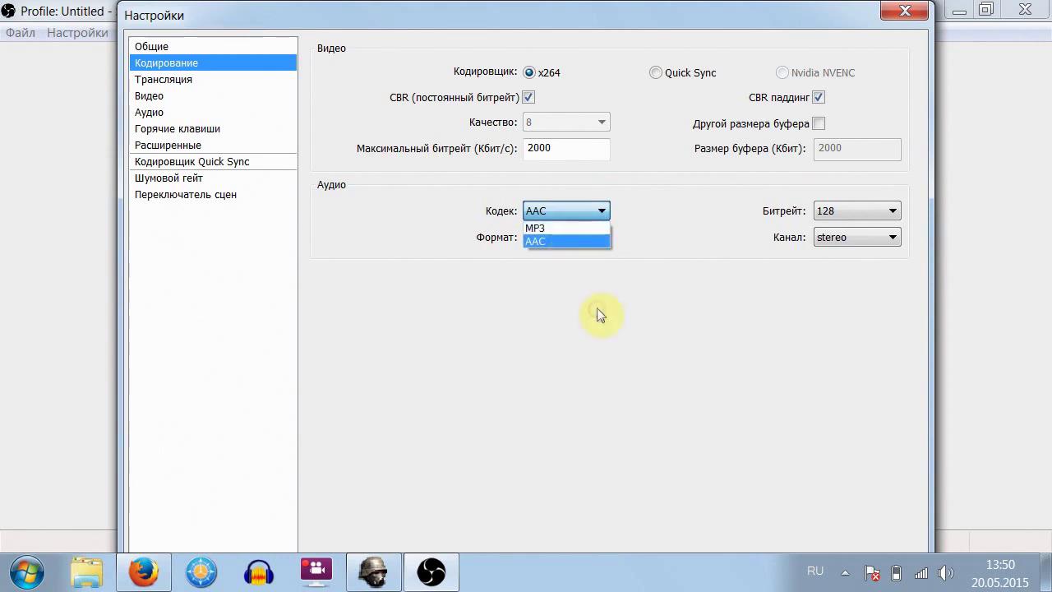
{"action": "left_click", "coordinate": [598, 311]}
{"action": "left_click", "coordinate": [573, 211]}
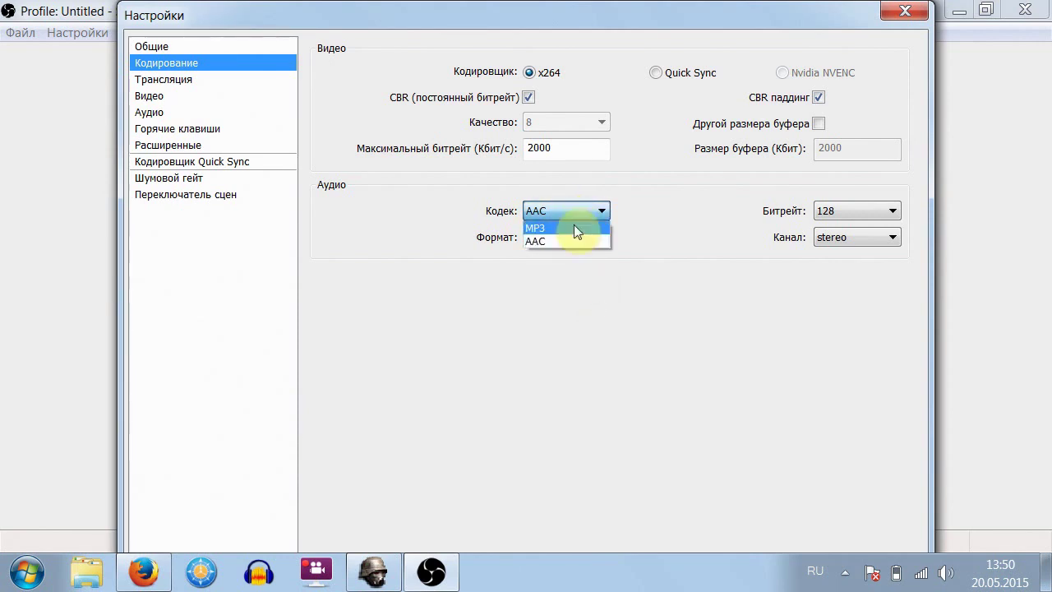
{"action": "left_click", "coordinate": [574, 225]}
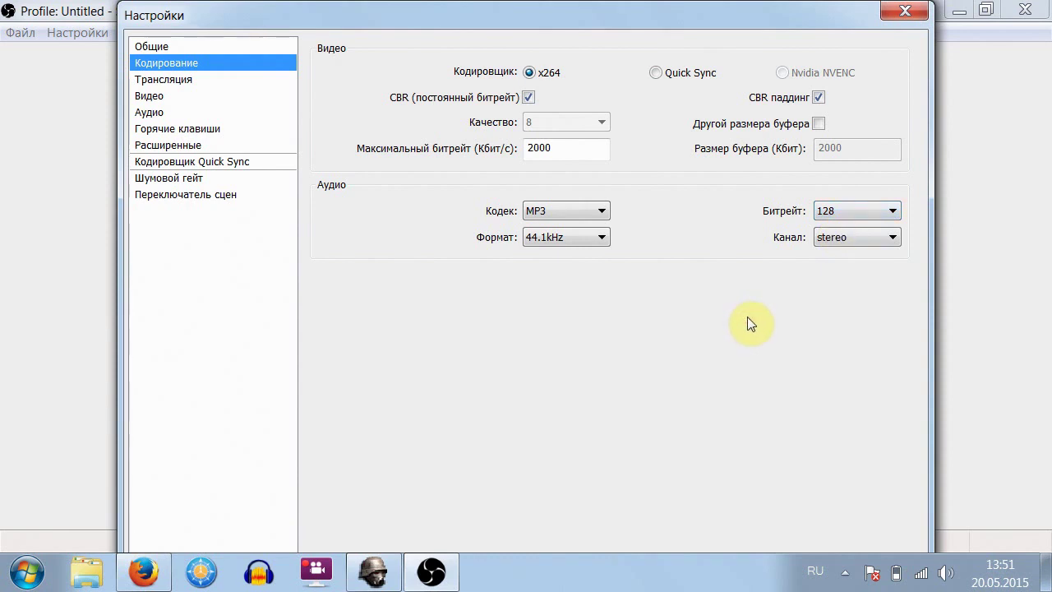
{"action": "left_click", "coordinate": [603, 211]}
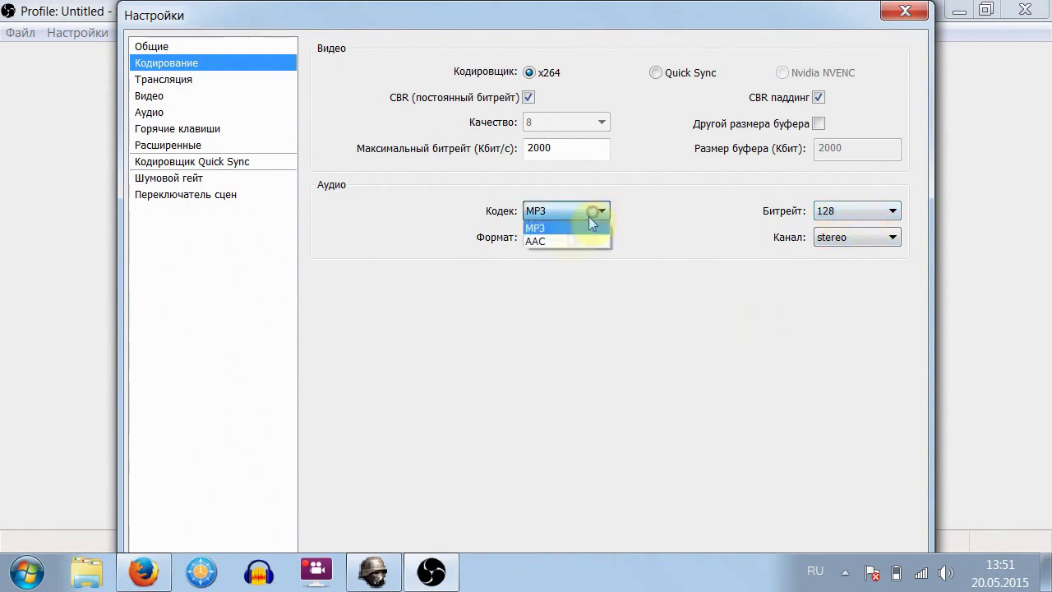
{"action": "left_click", "coordinate": [752, 205]}
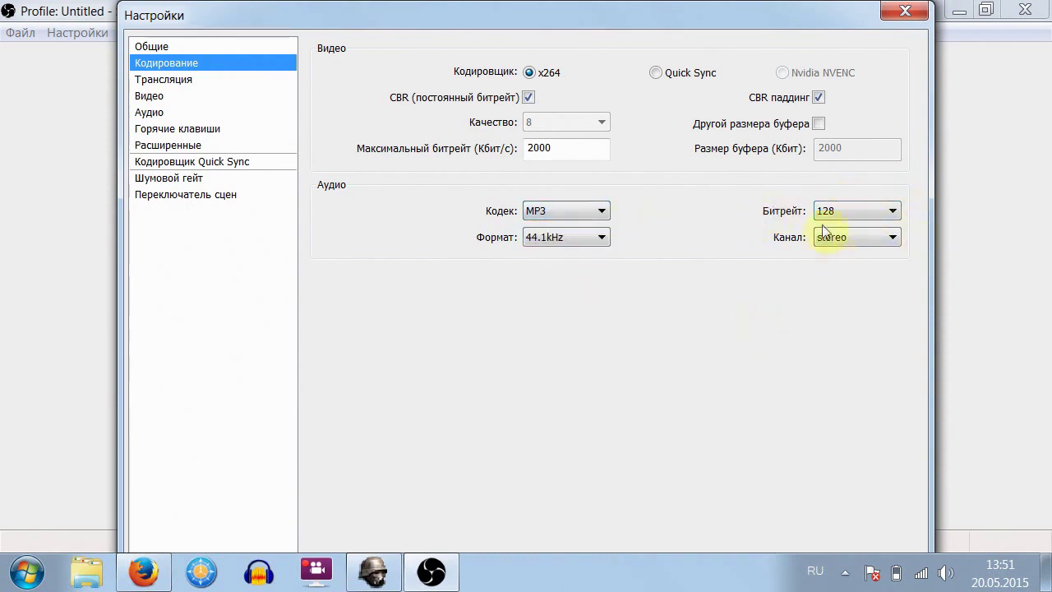
{"action": "left_click", "coordinate": [861, 211]}
{"action": "left_click", "coordinate": [667, 174]}
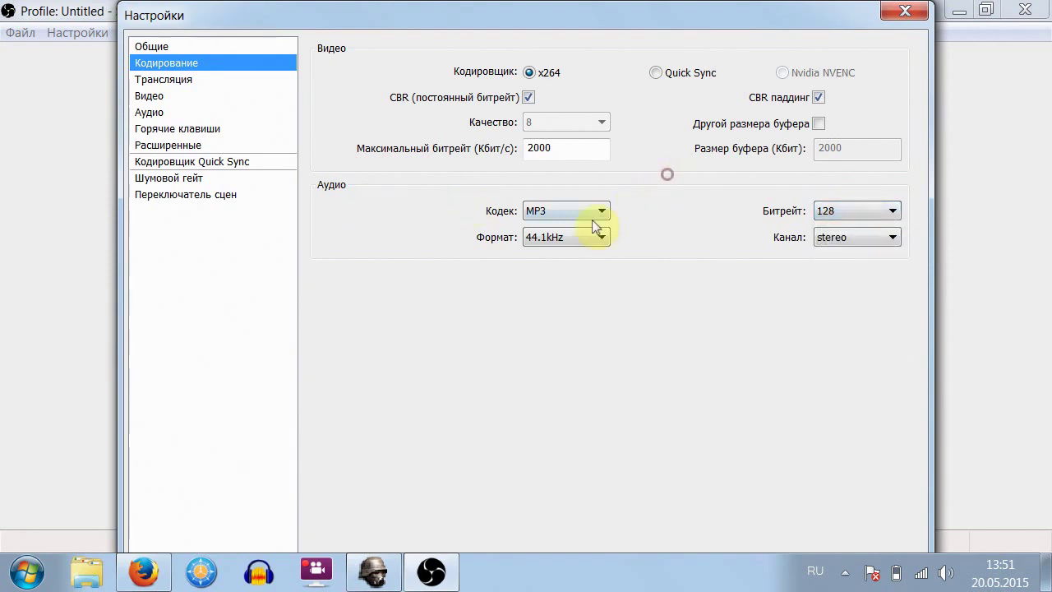
{"action": "left_click", "coordinate": [592, 219]}
{"action": "left_click", "coordinate": [567, 240]}
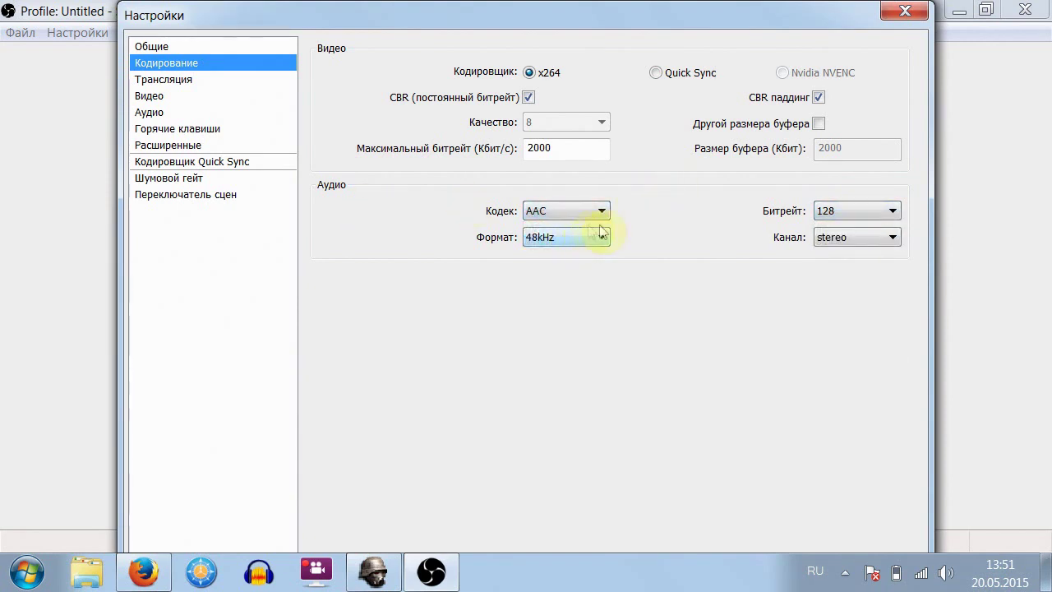
Set the audio bitrate to 256 and keep AAC as the audio codec
{"action": "left_click", "coordinate": [872, 214]}
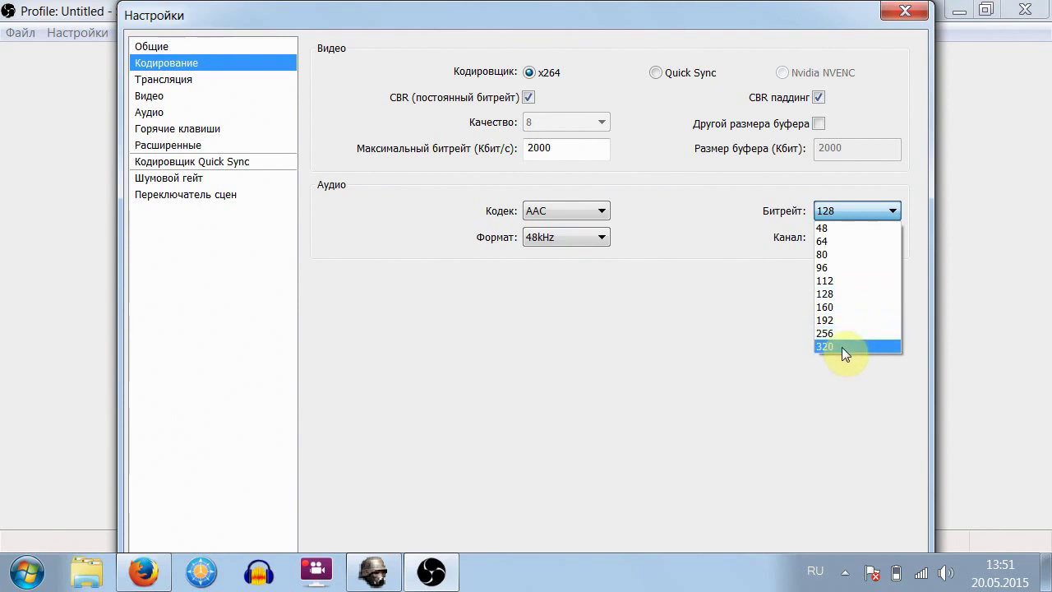
{"action": "left_click", "coordinate": [843, 346]}
{"action": "left_click", "coordinate": [864, 217]}
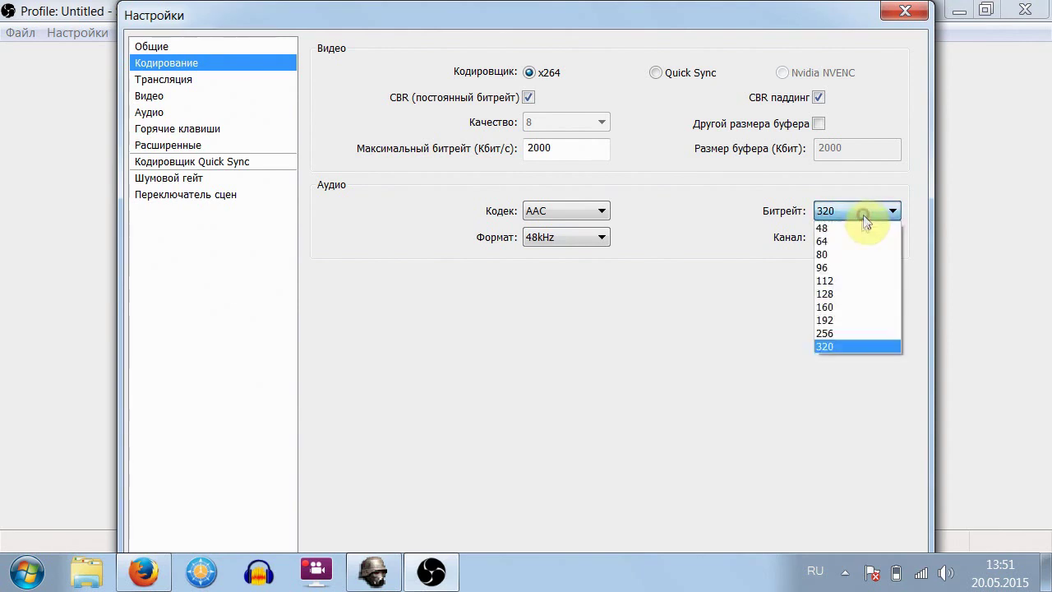
{"action": "left_click", "coordinate": [856, 332]}
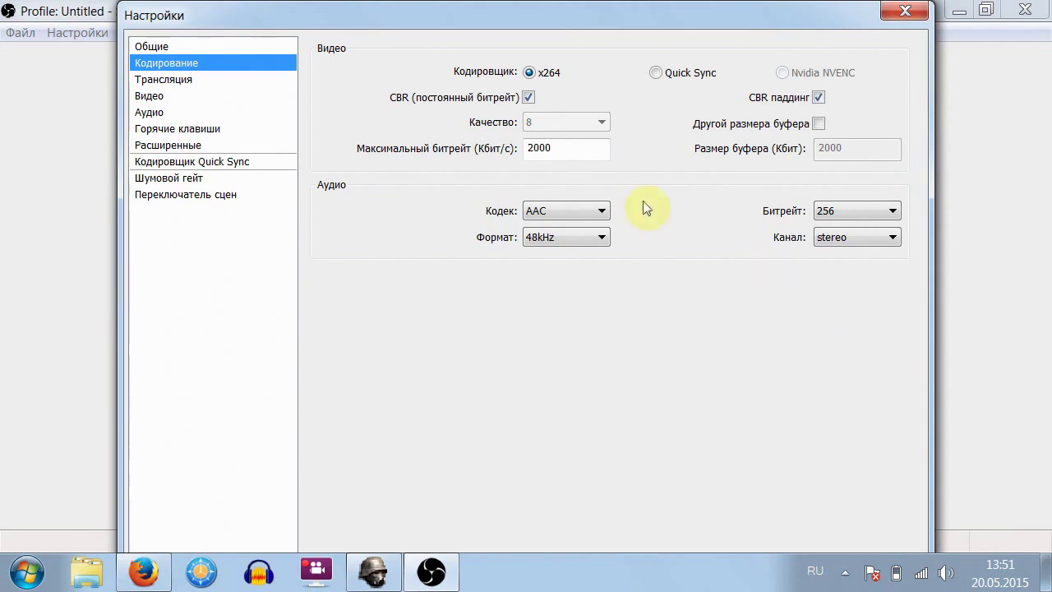
{"action": "left_click", "coordinate": [546, 215]}
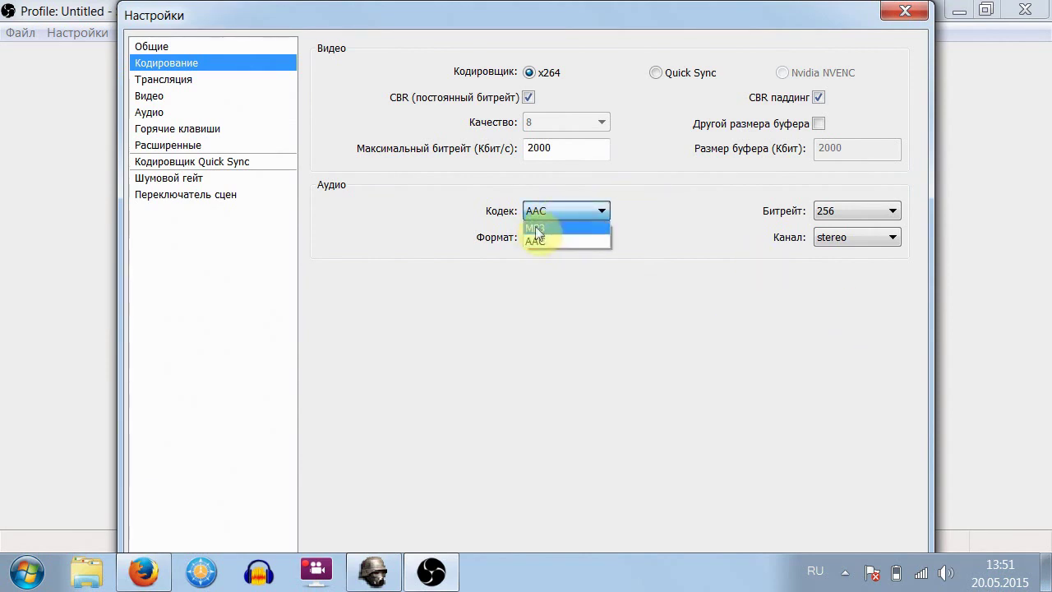
{"action": "left_click", "coordinate": [715, 309]}
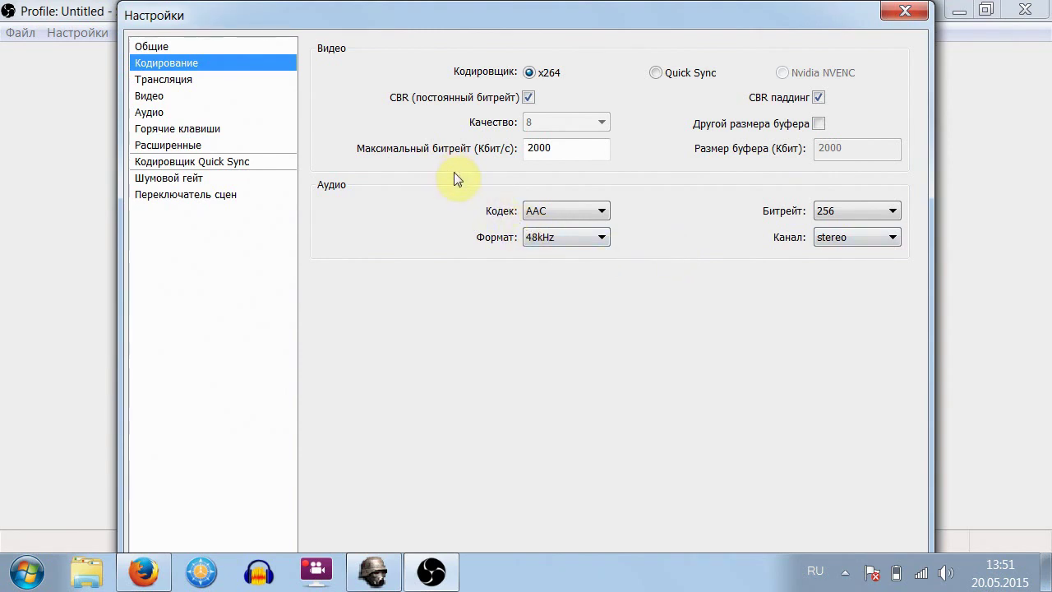
Switch the mode (Режим) in the broadcast (Трансляция) settings to local recording (Локальная запись)
{"action": "left_click", "coordinate": [174, 80]}
{"action": "left_click", "coordinate": [466, 347]}
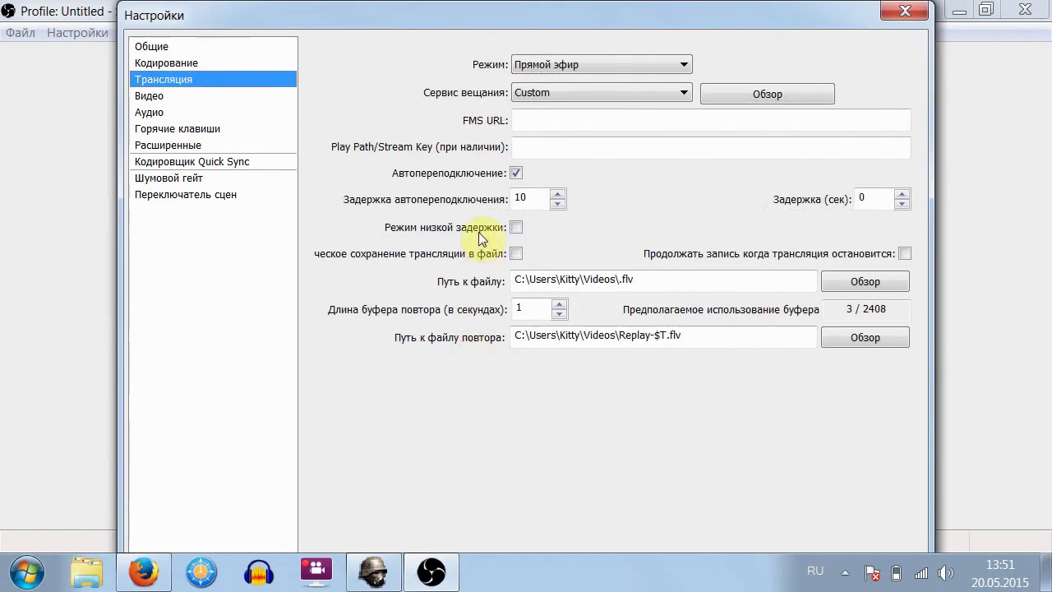
{"action": "left_click", "coordinate": [570, 67]}
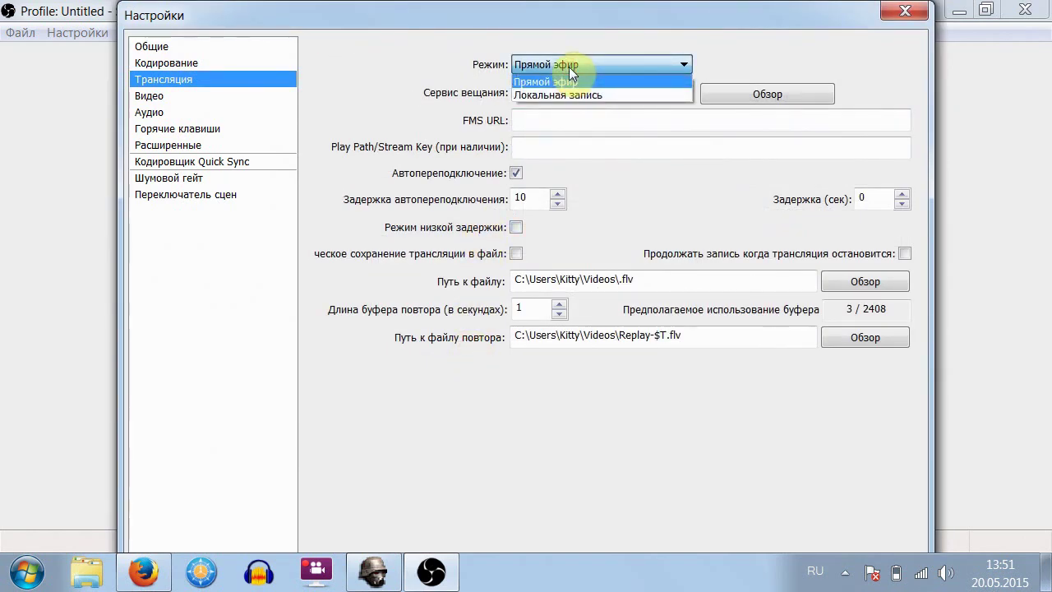
{"action": "left_click", "coordinate": [558, 64]}
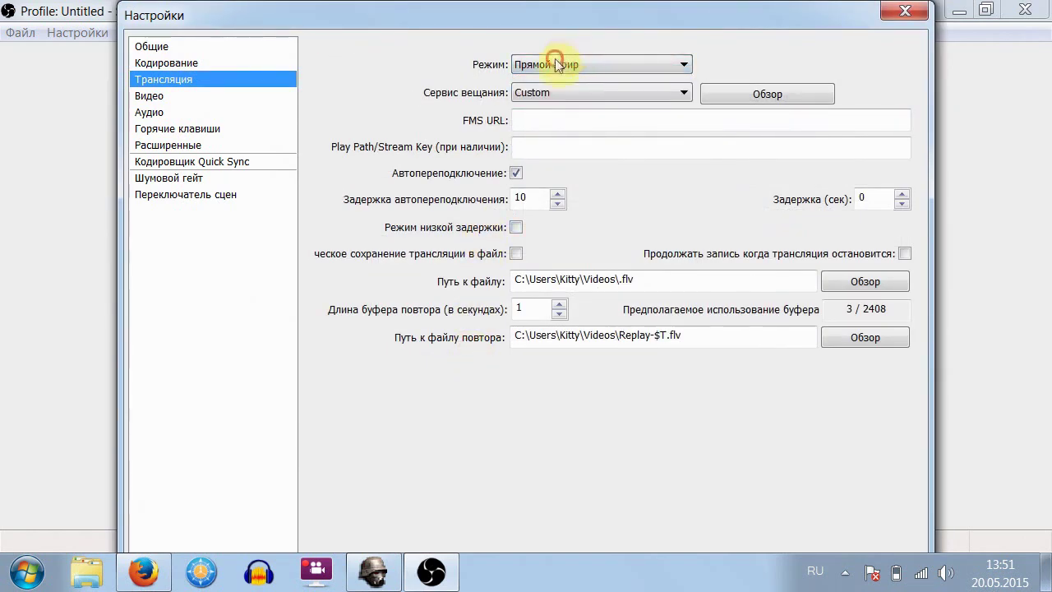
{"action": "left_click", "coordinate": [556, 65]}
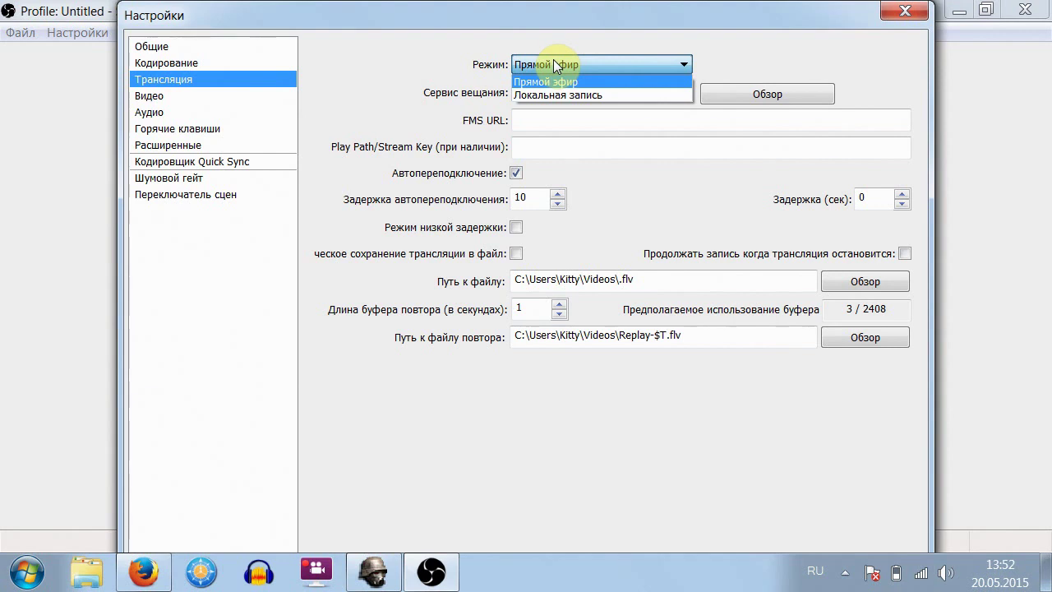
{"action": "left_click", "coordinate": [571, 94]}
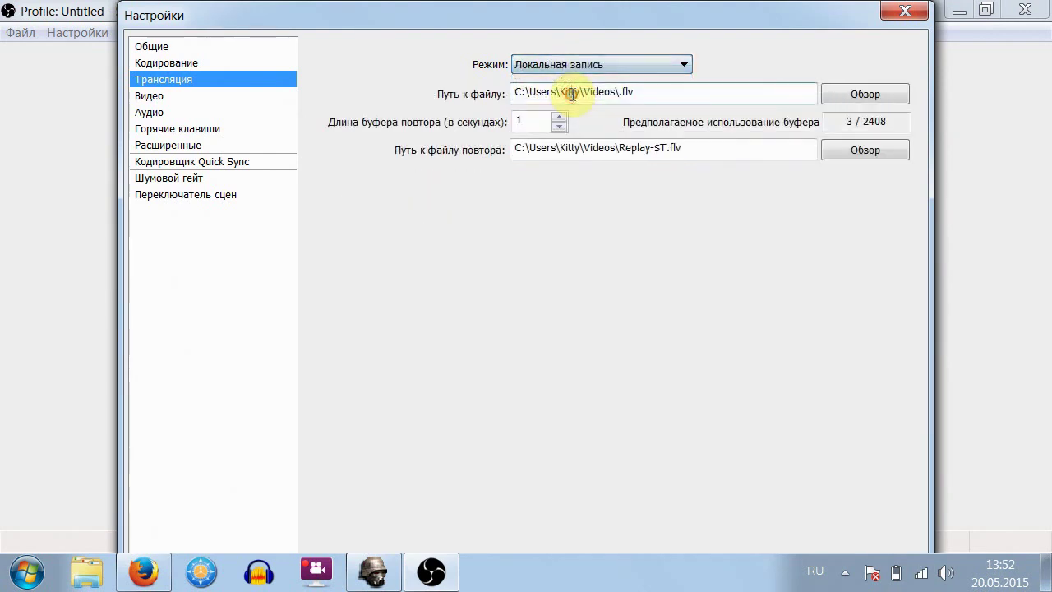
Set the recording's file path to an MP4 file named Игра in the Видео library
{"action": "left_click", "coordinate": [866, 94]}
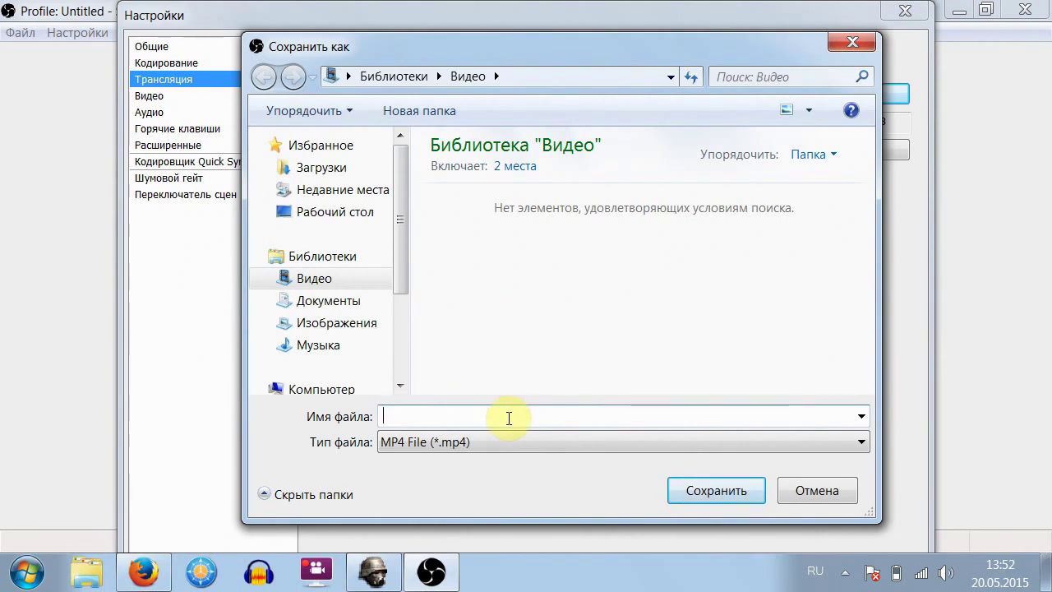
{"action": "key", "text": "alt+shift"}
{"action": "type", "text": "Игра"}
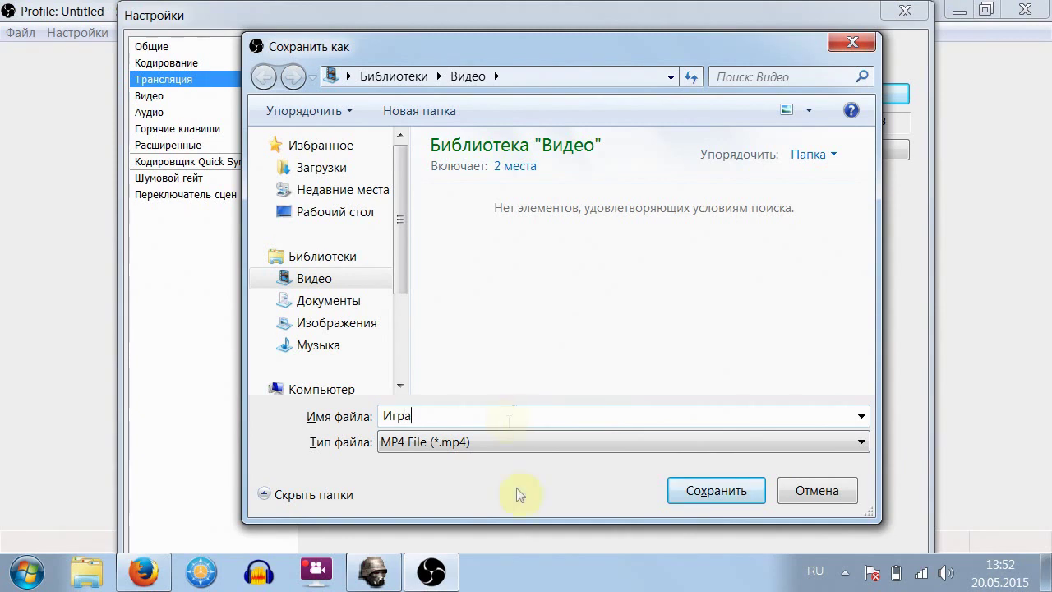
{"action": "left_click", "coordinate": [740, 489]}
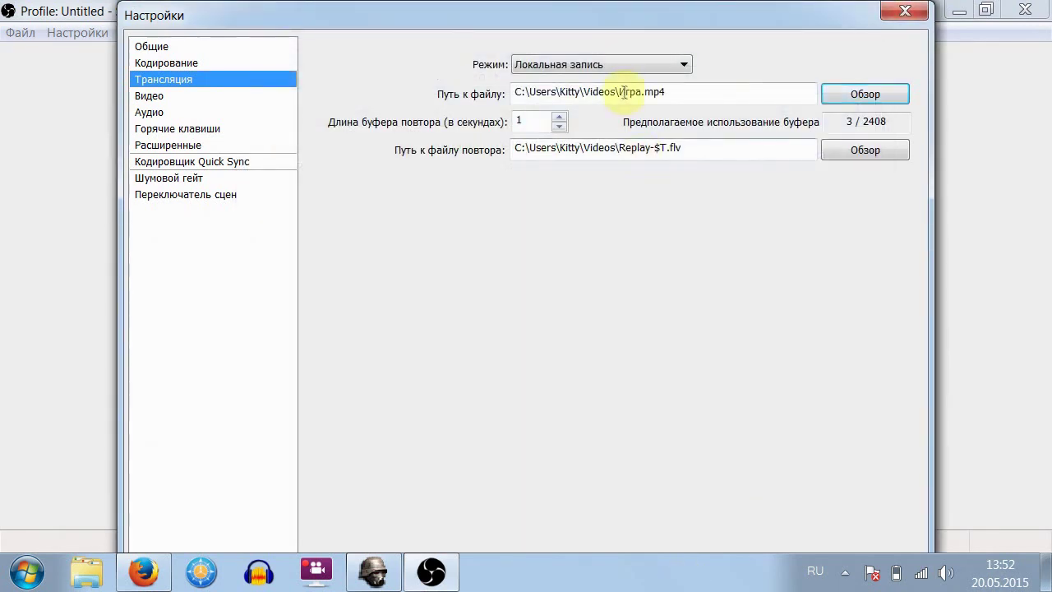
{"action": "mouse_move", "coordinate": [647, 98]}
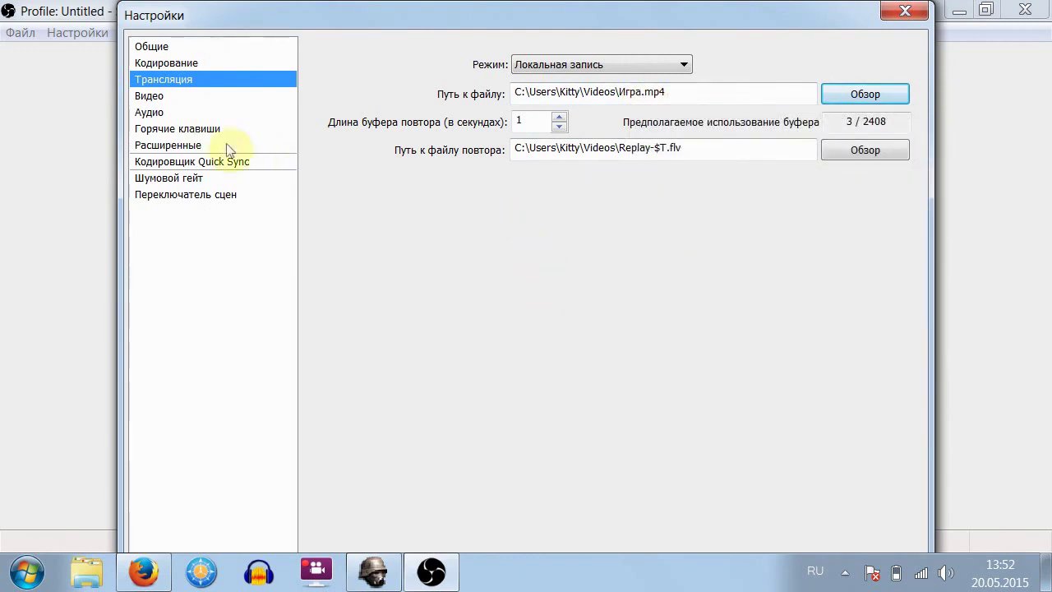
Choose NVIDIA GeForce 710M as the video card in the video (Видео) settings
{"action": "left_click", "coordinate": [148, 95]}
{"action": "left_click", "coordinate": [480, 355]}
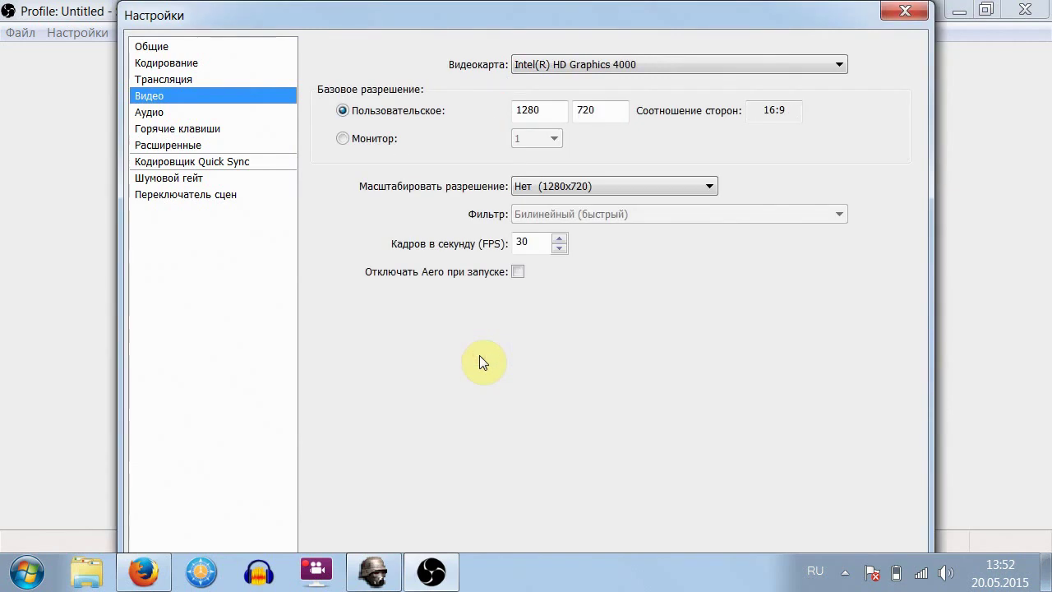
{"action": "left_click", "coordinate": [652, 62]}
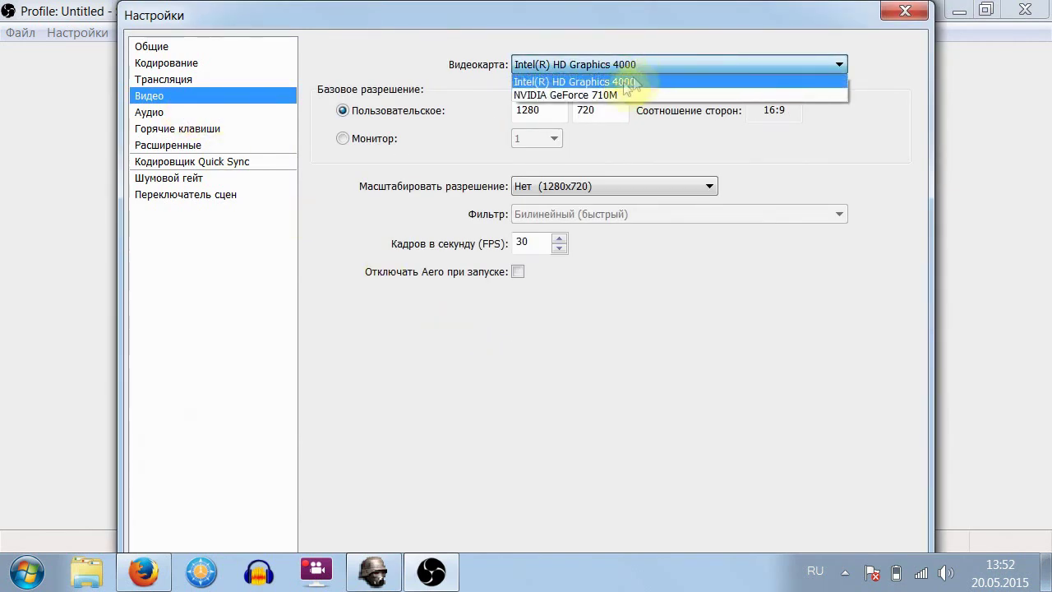
{"action": "left_click", "coordinate": [626, 93]}
{"action": "left_click", "coordinate": [646, 70]}
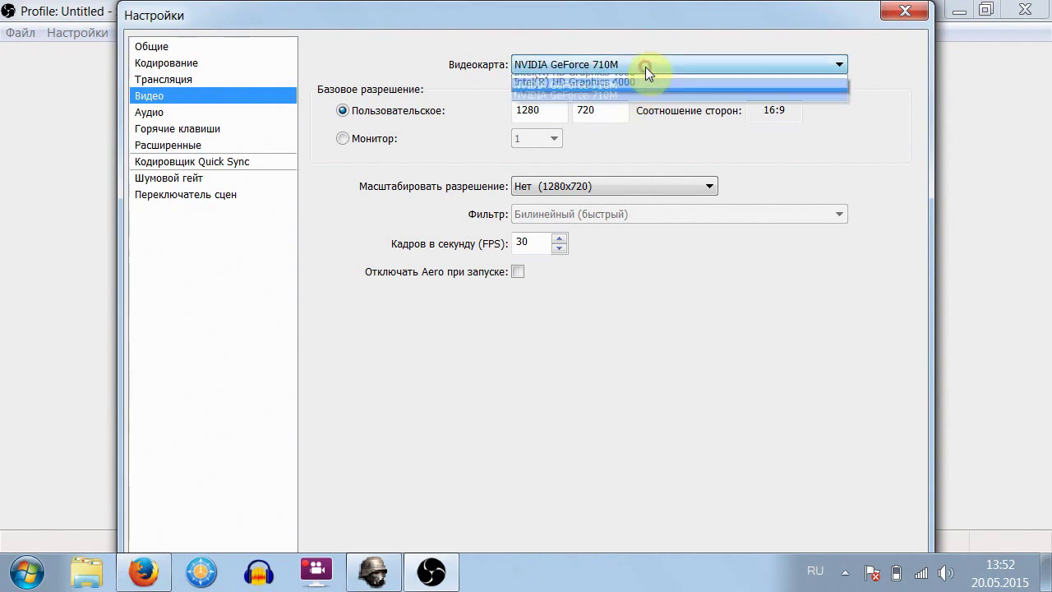
{"action": "left_click", "coordinate": [646, 66]}
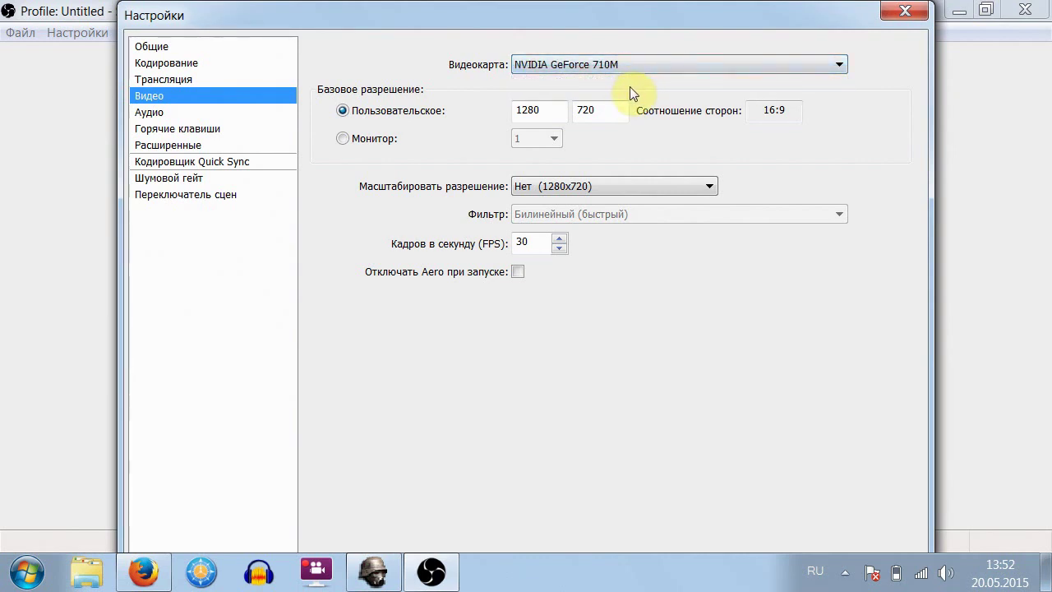
{"action": "left_click", "coordinate": [643, 65]}
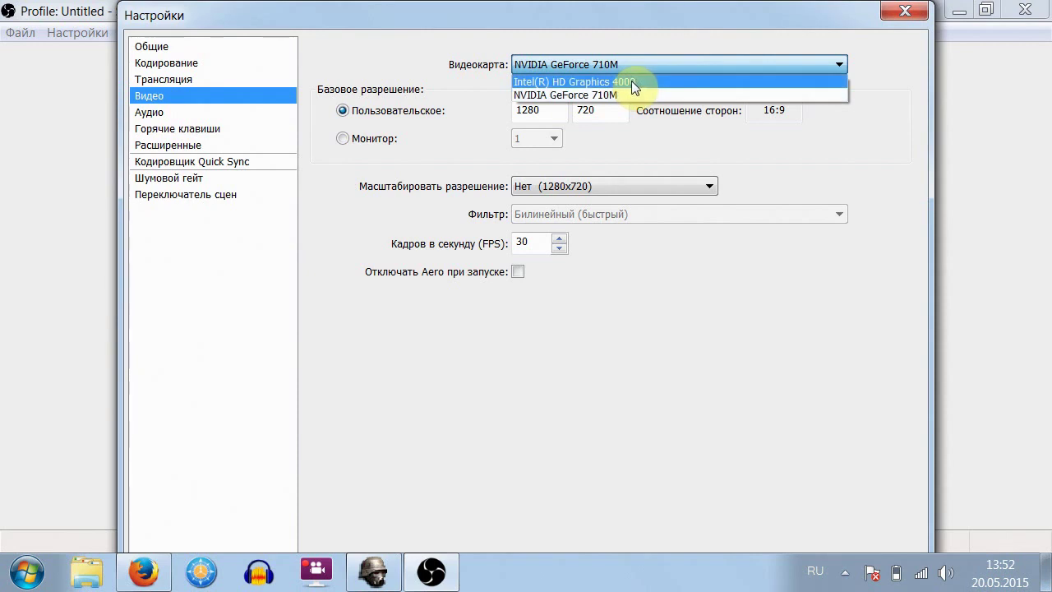
{"action": "left_click", "coordinate": [630, 93]}
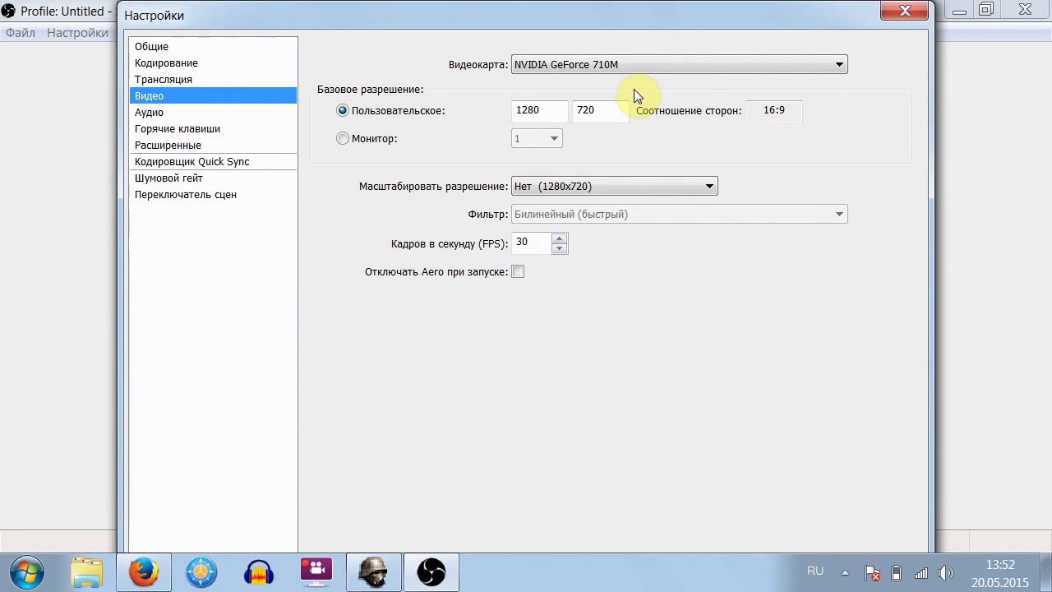
{"action": "left_click", "coordinate": [639, 64]}
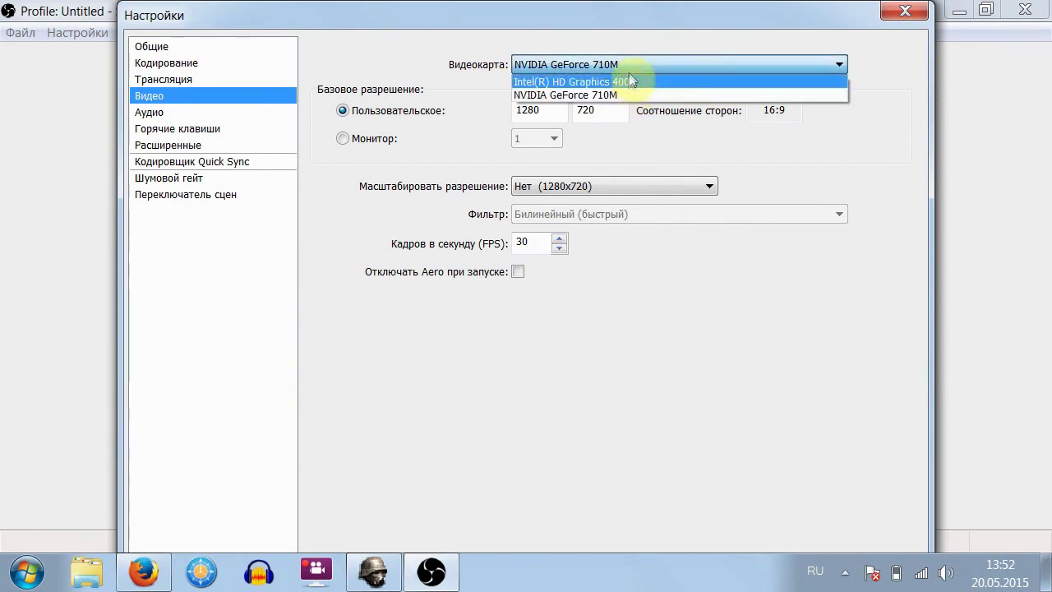
{"action": "left_click", "coordinate": [618, 329]}
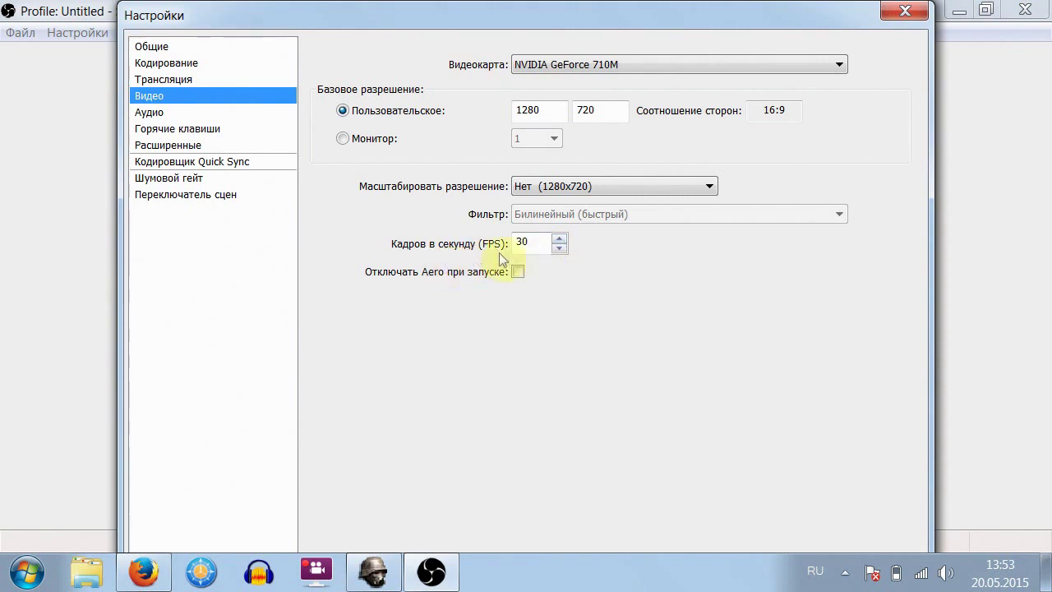
Try a higher frame rate (Кадров в секунду) and return it to 30
{"action": "left_click", "coordinate": [559, 239]}
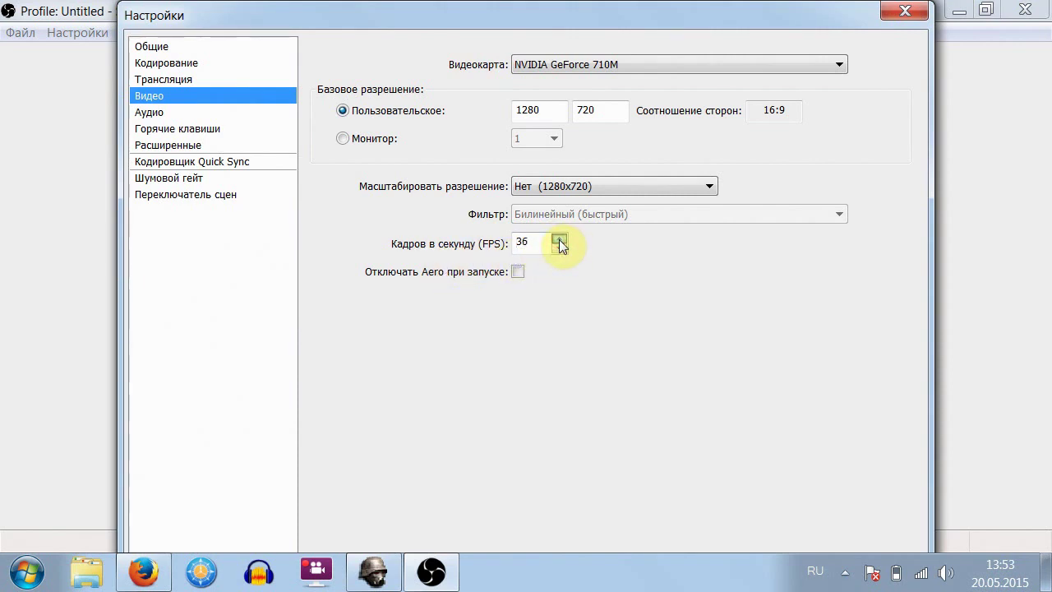
{"action": "left_click_drag", "start_coordinate": [559, 240], "coordinate": [559, 241]}
{"action": "left_click", "coordinate": [557, 191]}
{"action": "left_click", "coordinate": [559, 202]}
{"action": "left_click", "coordinate": [555, 248]}
{"action": "left_click", "coordinate": [556, 248]}
{"action": "left_click", "coordinate": [556, 249]}
{"action": "left_click", "coordinate": [555, 248]}
{"action": "left_click", "coordinate": [555, 248]}
{"action": "left_click", "coordinate": [555, 248]}
{"action": "left_click", "coordinate": [555, 248]}
{"action": "left_click", "coordinate": [556, 248]}
{"action": "left_click", "coordinate": [555, 248]}
{"action": "left_click", "coordinate": [556, 248]}
{"action": "left_click", "coordinate": [556, 248]}
{"action": "left_click", "coordinate": [555, 248]}
{"action": "left_click", "coordinate": [555, 248]}
{"action": "left_click", "coordinate": [556, 249]}
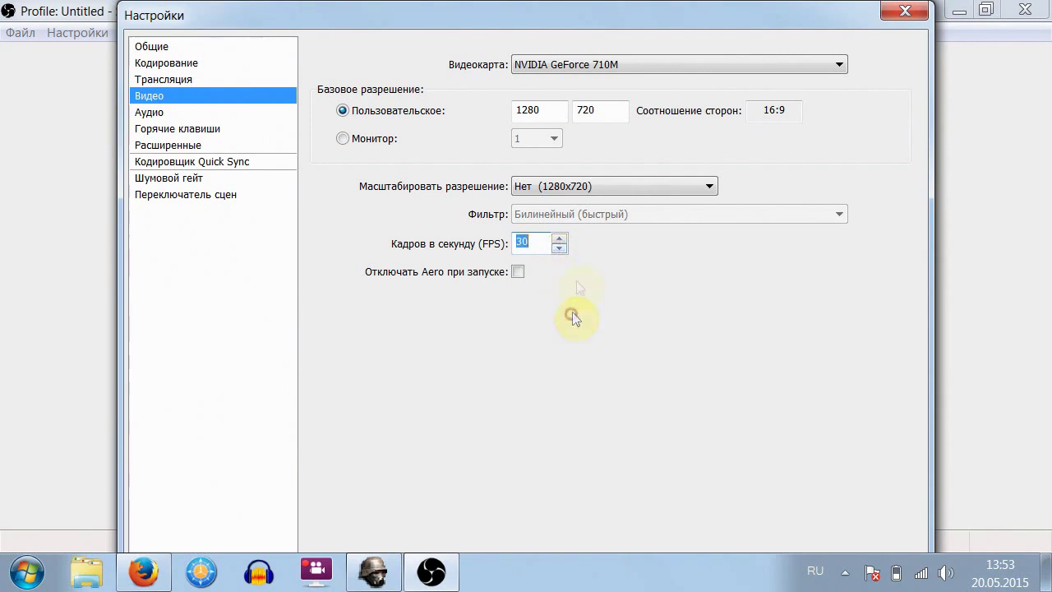
Raise the frame rate (Кадров в секунду) again and save the changes while switching to the audio (Аудио) settings
{"action": "left_click", "coordinate": [537, 244]}
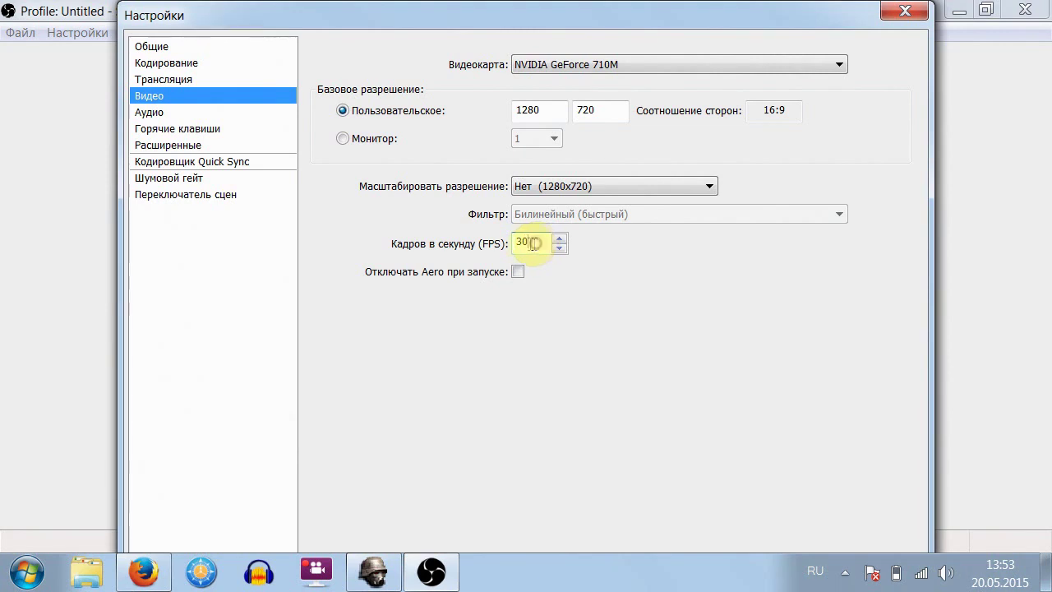
{"action": "left_click", "coordinate": [562, 237]}
{"action": "left_click", "coordinate": [563, 237]}
{"action": "left_click", "coordinate": [562, 237]}
{"action": "left_click", "coordinate": [562, 237]}
{"action": "left_click", "coordinate": [562, 238]}
{"action": "left_click_drag", "start_coordinate": [563, 235], "coordinate": [563, 235]}
{"action": "left_click", "coordinate": [160, 112]}
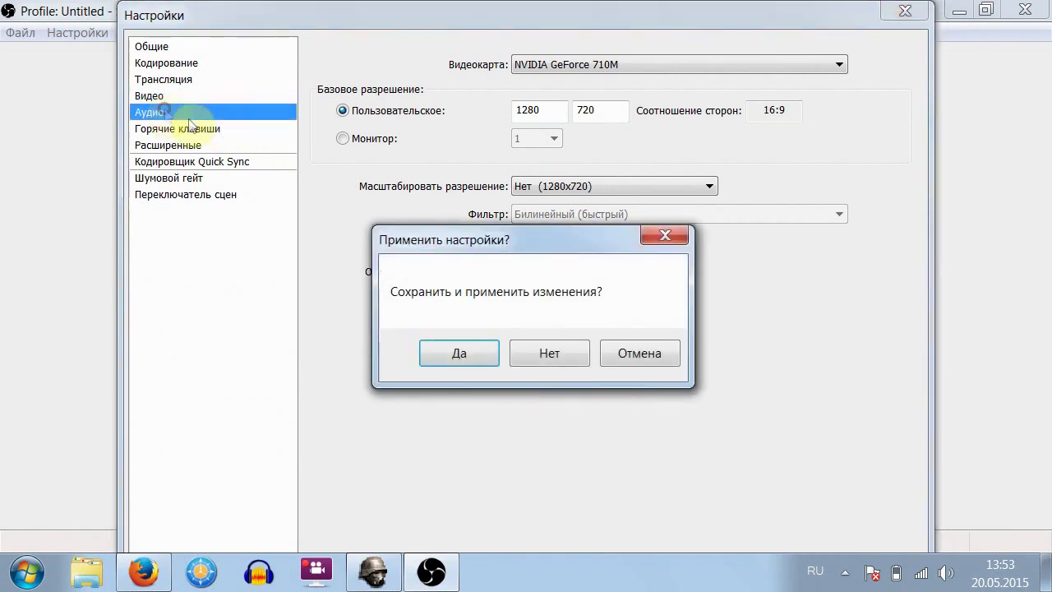
{"action": "left_click", "coordinate": [454, 355]}
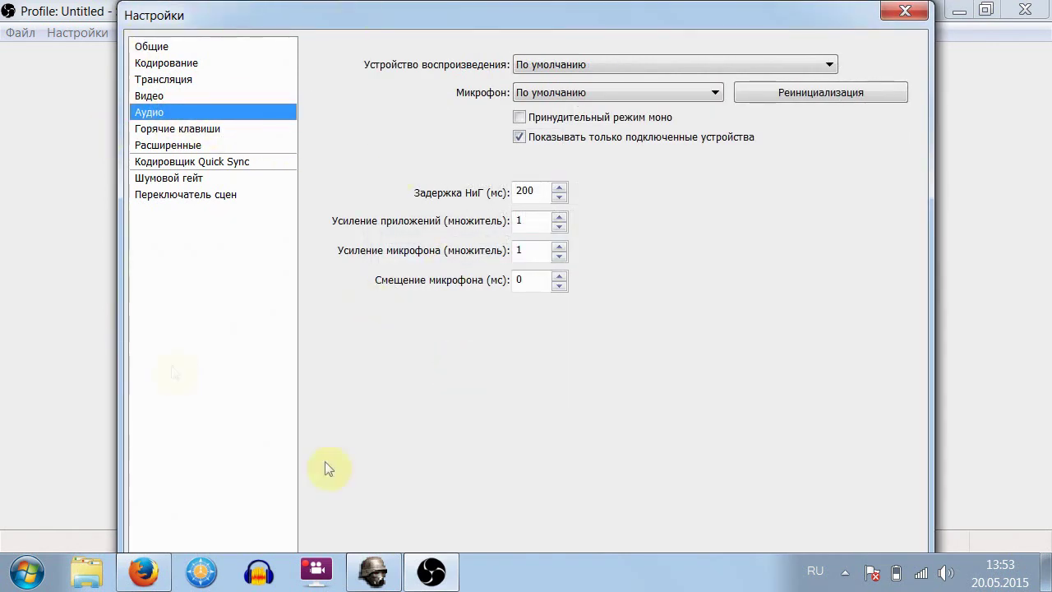
Check the available playback devices and microphones in the audio settings
{"action": "left_click", "coordinate": [655, 71]}
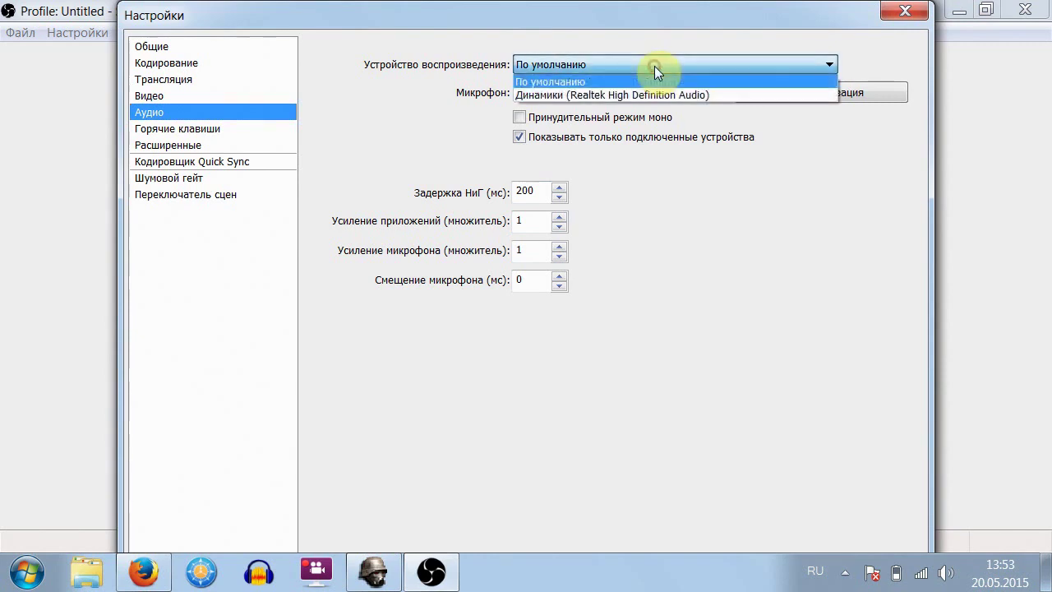
{"action": "left_click", "coordinate": [718, 214]}
{"action": "left_click", "coordinate": [616, 91]}
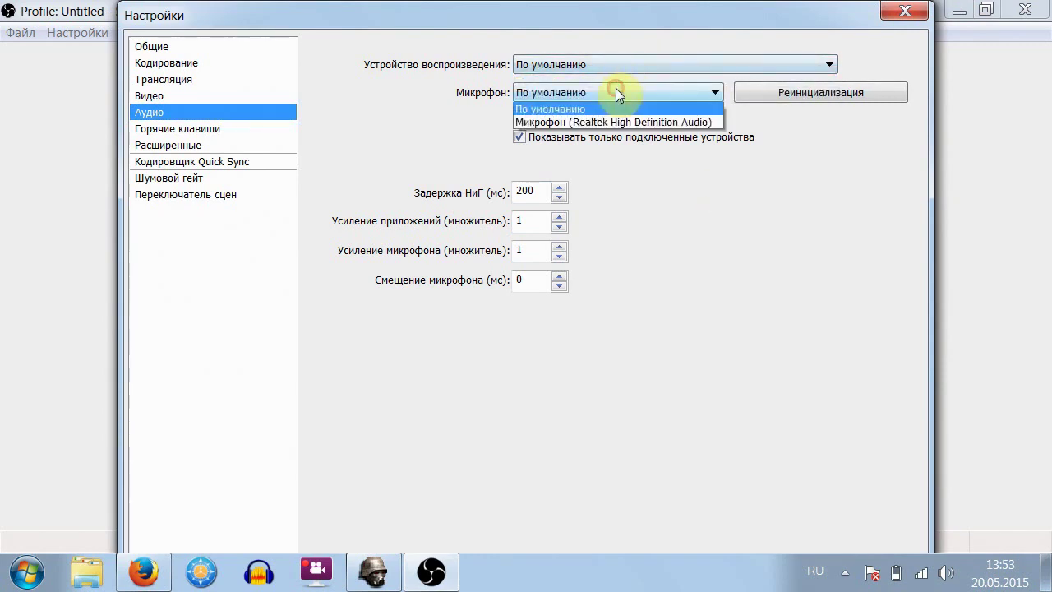
{"action": "left_click", "coordinate": [671, 263]}
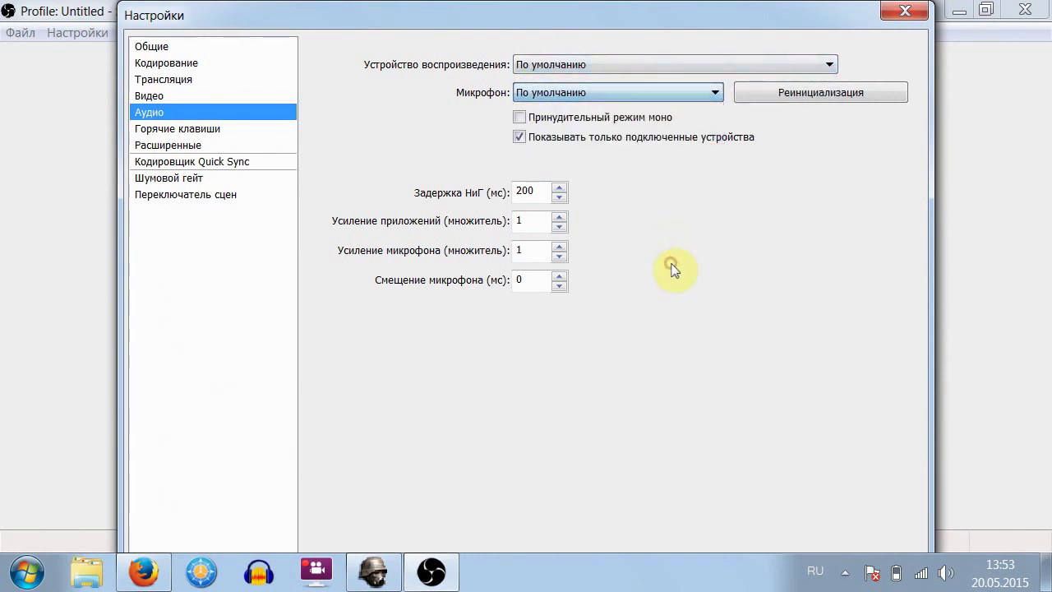
{"action": "left_click", "coordinate": [675, 87]}
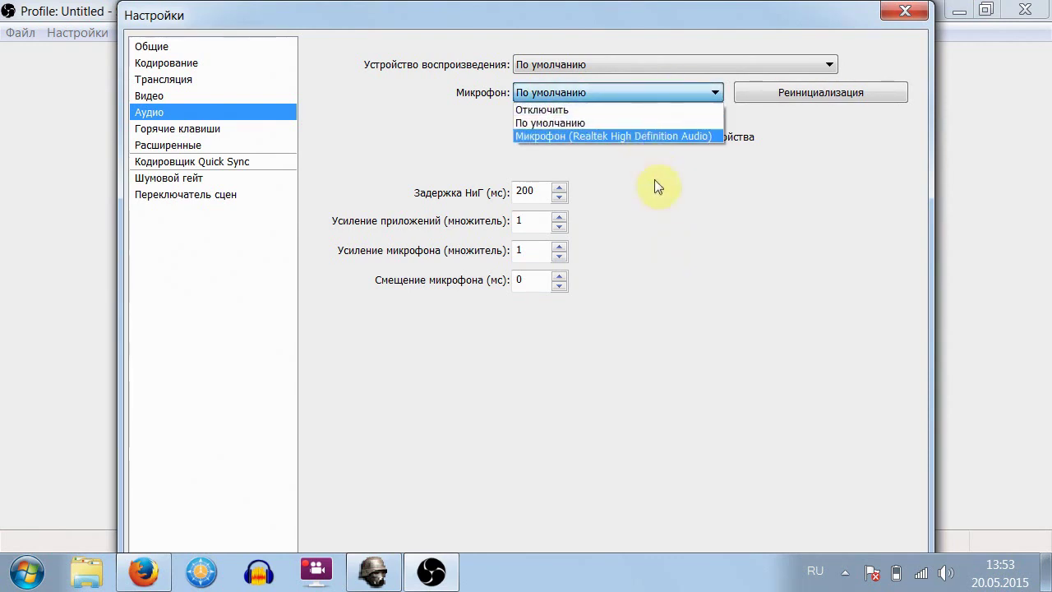
{"action": "left_click", "coordinate": [660, 212]}
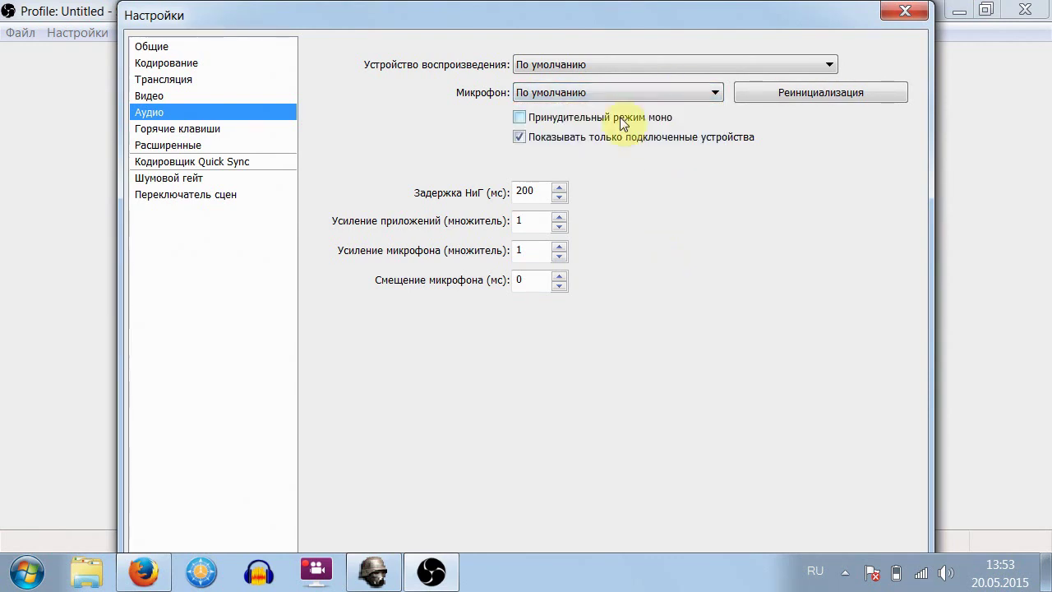
{"action": "left_click", "coordinate": [609, 94]}
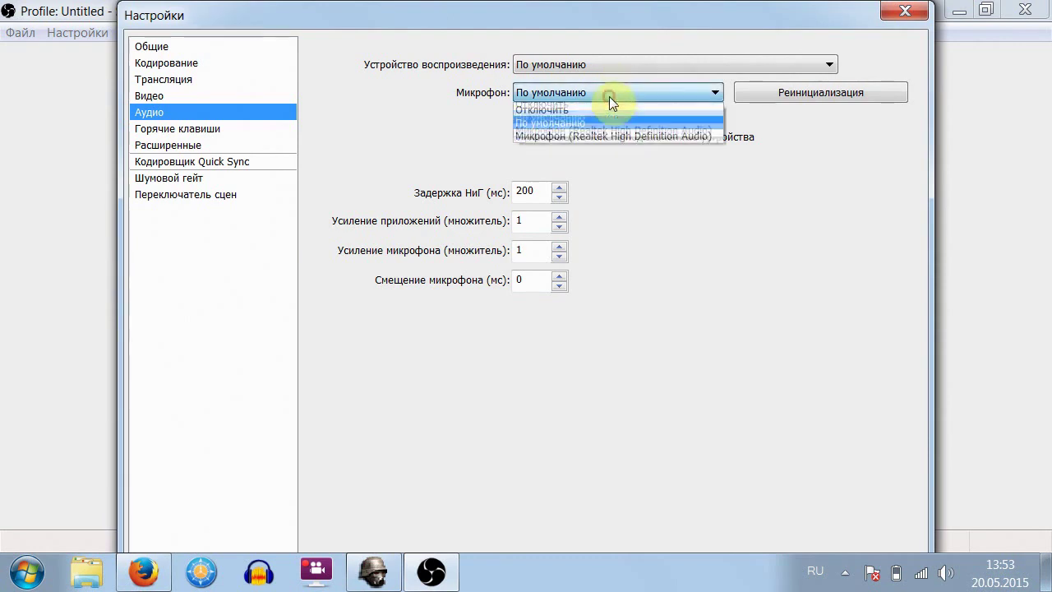
{"action": "left_click", "coordinate": [660, 236]}
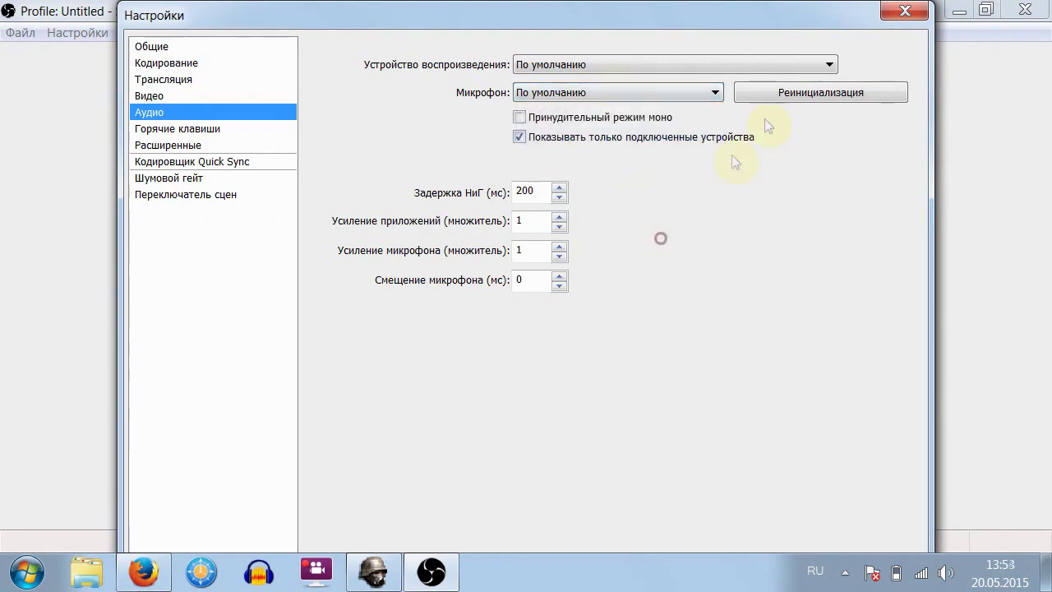
Reinitialize the audio devices (Реинициализация) and keep the microphone set to По умолчанию
{"action": "left_click", "coordinate": [770, 91]}
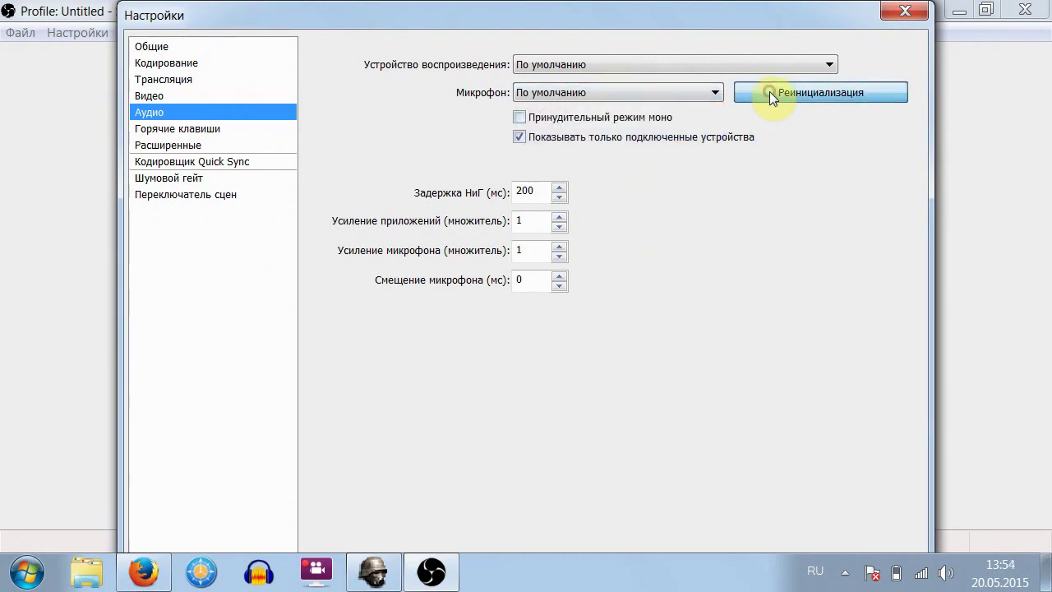
{"action": "left_click", "coordinate": [713, 92]}
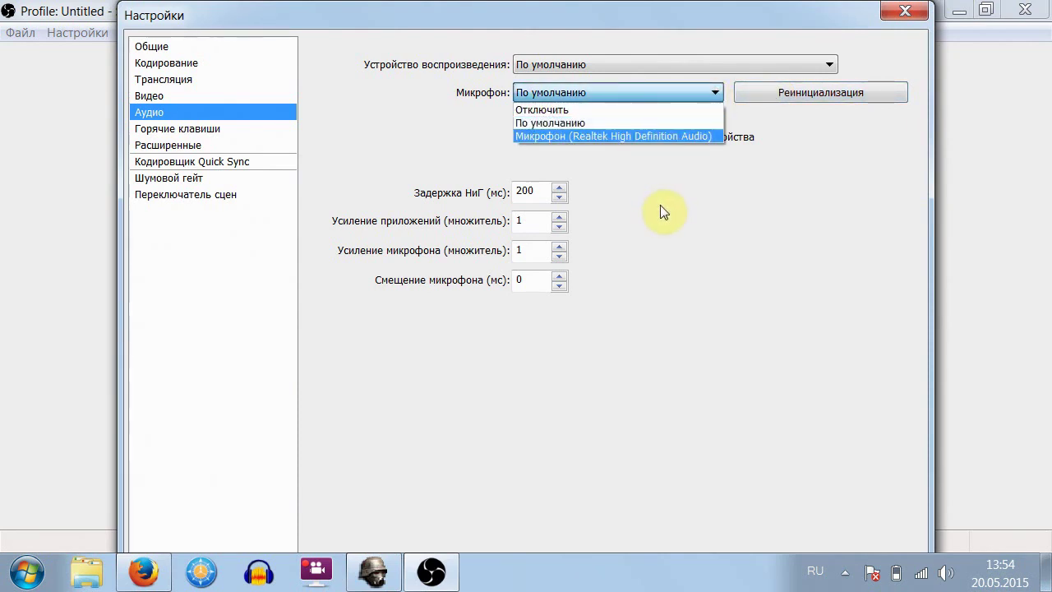
{"action": "left_click", "coordinate": [587, 124]}
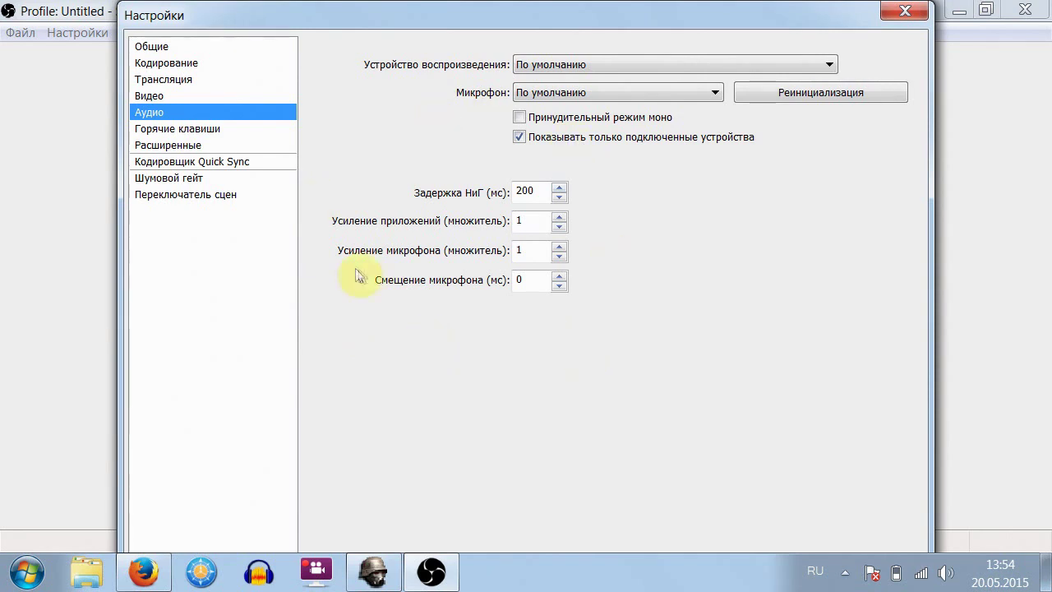
Raise the microphone boost multiplier (Усиление микрофона) to 20
{"action": "left_click", "coordinate": [559, 247]}
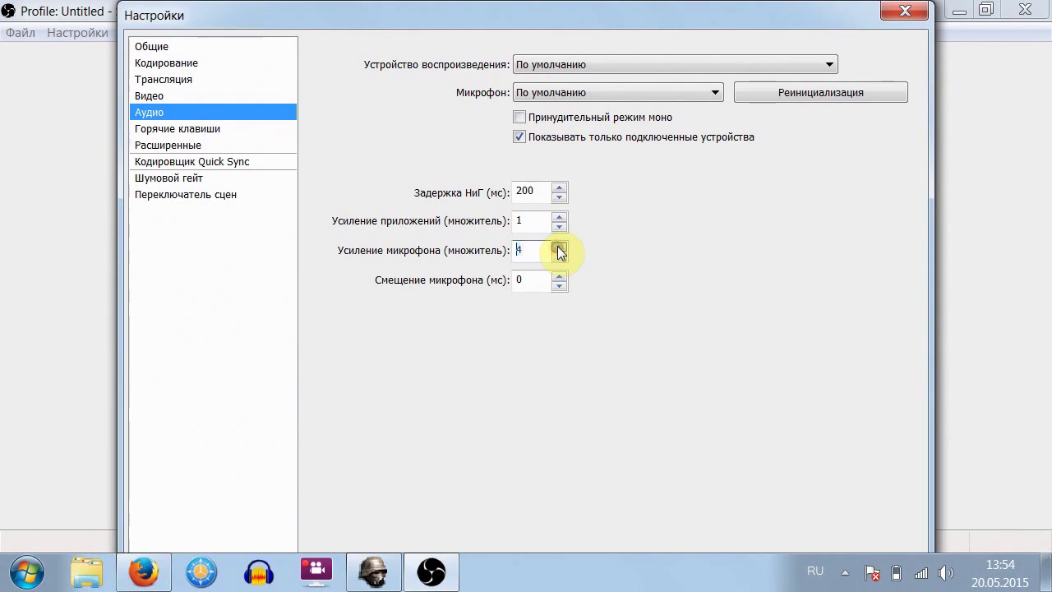
{"action": "left_click", "coordinate": [559, 246]}
{"action": "left_click", "coordinate": [559, 246]}
{"action": "left_click", "coordinate": [559, 247]}
{"action": "left_click", "coordinate": [559, 247]}
{"action": "left_click", "coordinate": [558, 247]}
{"action": "left_click", "coordinate": [559, 247]}
{"action": "left_click", "coordinate": [559, 247]}
{"action": "left_click", "coordinate": [559, 247]}
{"action": "left_click", "coordinate": [559, 247]}
{"action": "left_click", "coordinate": [559, 247]}
{"action": "left_click", "coordinate": [558, 247]}
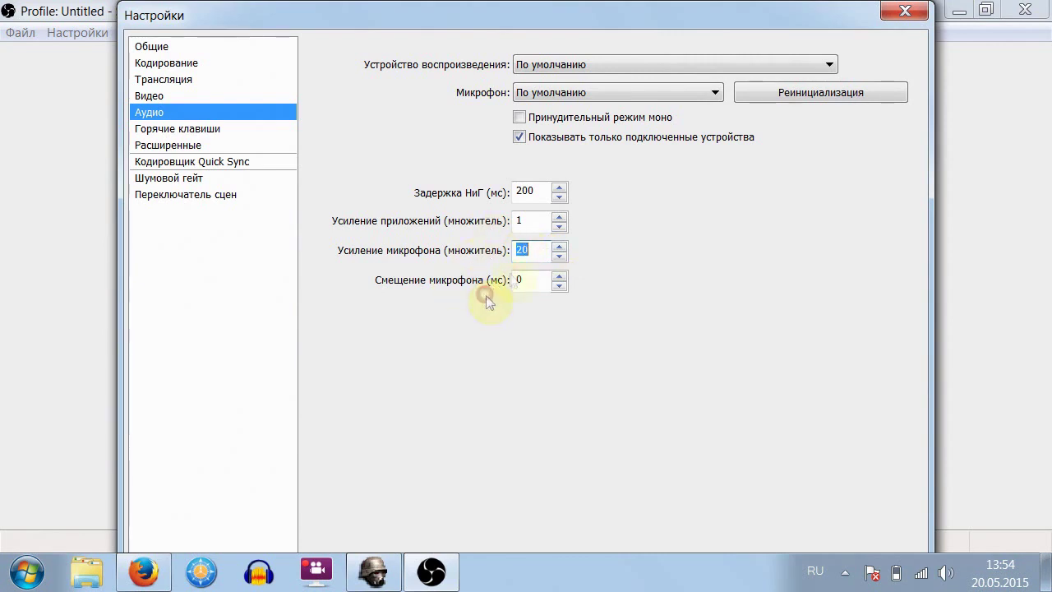
Set the microphone boost multiplier (Усиление микрофона) to 1 and save the changes while switching to the hotkey (Горячие клавиши) settings
{"action": "left_click", "coordinate": [560, 255]}
{"action": "left_click", "coordinate": [561, 255]}
{"action": "left_click", "coordinate": [560, 255]}
{"action": "left_click", "coordinate": [561, 254]}
{"action": "double_click", "coordinate": [563, 254]}
{"action": "left_click", "coordinate": [562, 255]}
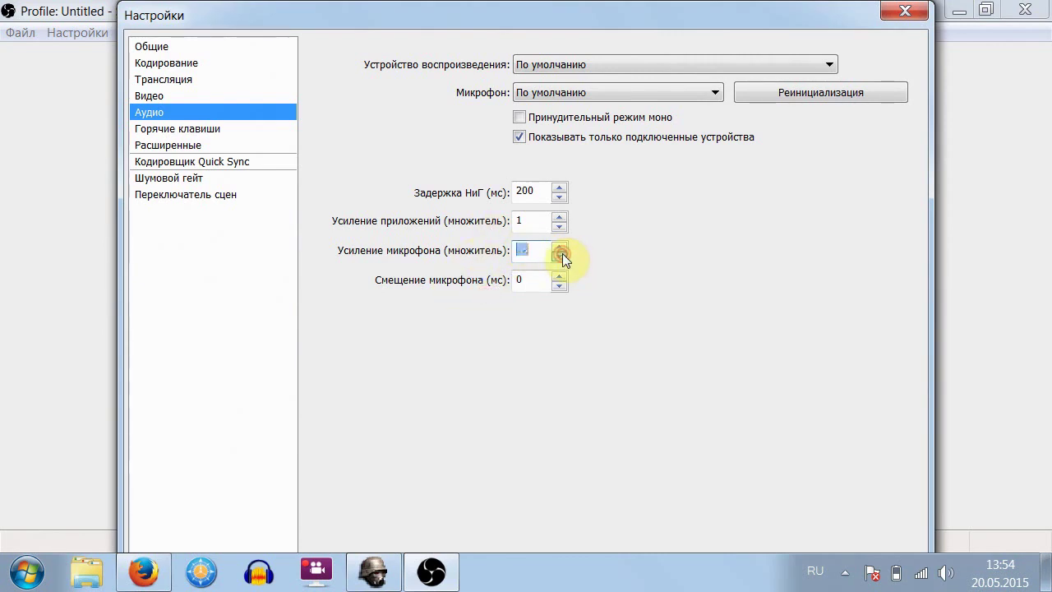
{"action": "double_click", "coordinate": [562, 255]}
{"action": "left_click", "coordinate": [562, 254]}
{"action": "double_click", "coordinate": [562, 255]}
{"action": "double_click", "coordinate": [563, 255]}
{"action": "left_click", "coordinate": [562, 255]}
{"action": "left_click", "coordinate": [562, 255]}
{"action": "double_click", "coordinate": [560, 255]}
{"action": "left_click", "coordinate": [560, 255]}
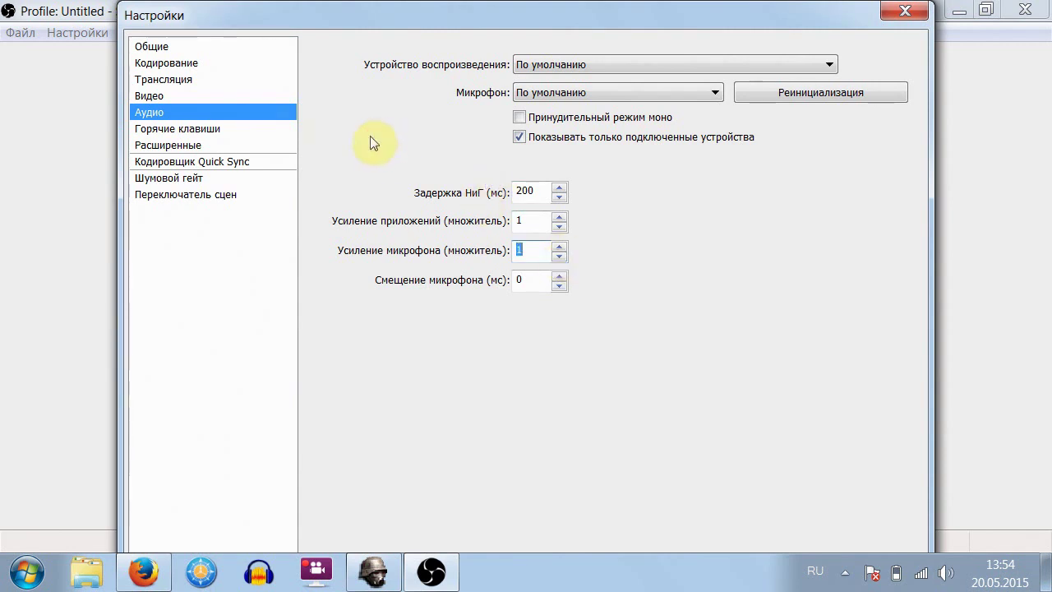
{"action": "left_click", "coordinate": [212, 128]}
{"action": "left_click", "coordinate": [466, 354]}
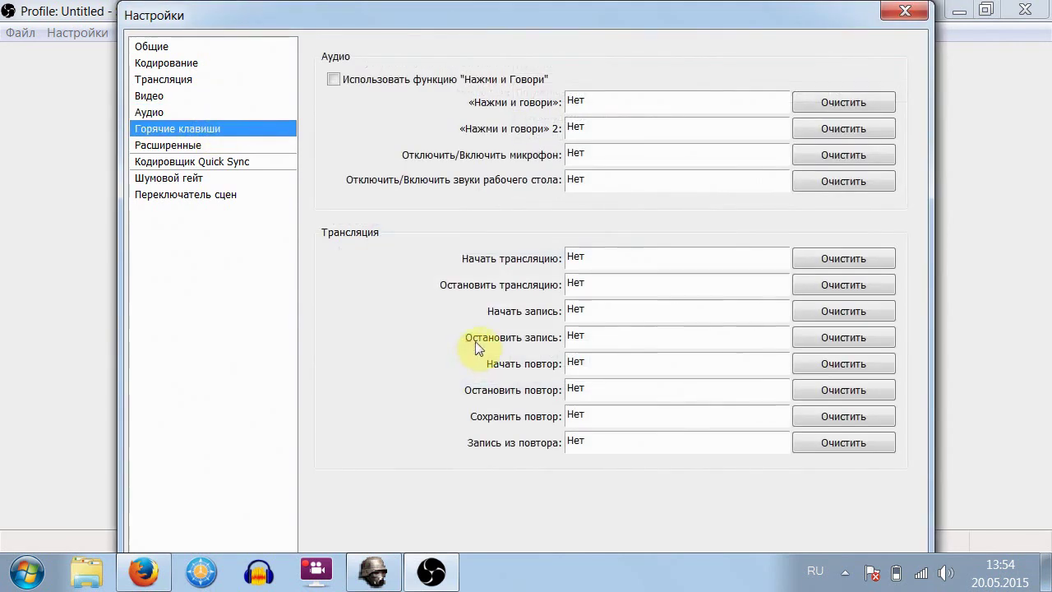
{"action": "left_click", "coordinate": [603, 260]}
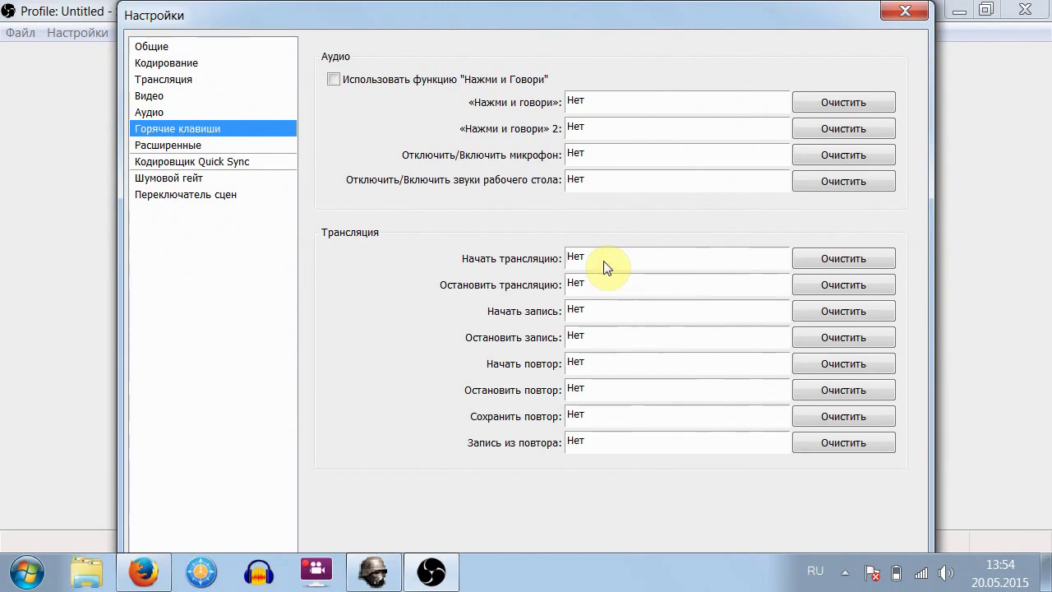
{"action": "key", "text": "shift+alt"}
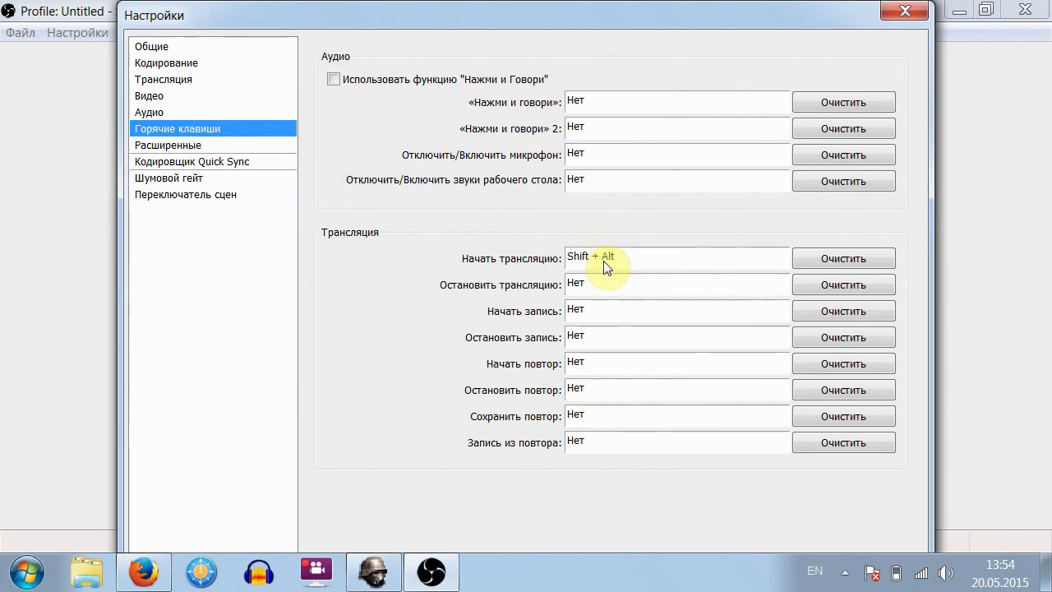
{"action": "left_click", "coordinate": [839, 256]}
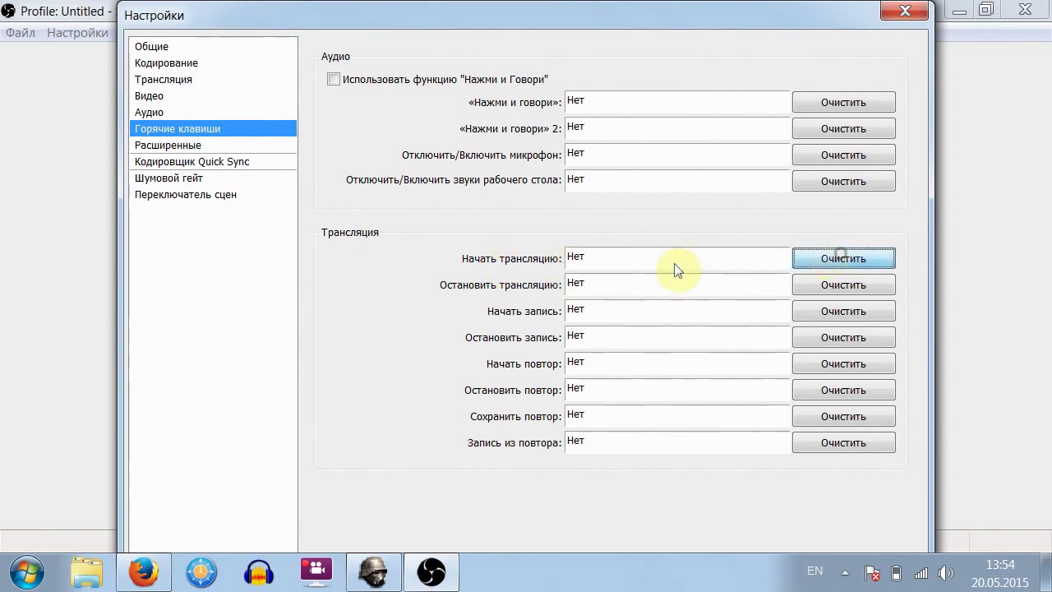
Assign the hotkeys Ctrl + A for starting the stream (Начать трансляцию) and Ctrl + Z for stopping it (Остановить трансляцию)
{"action": "left_click", "coordinate": [628, 259]}
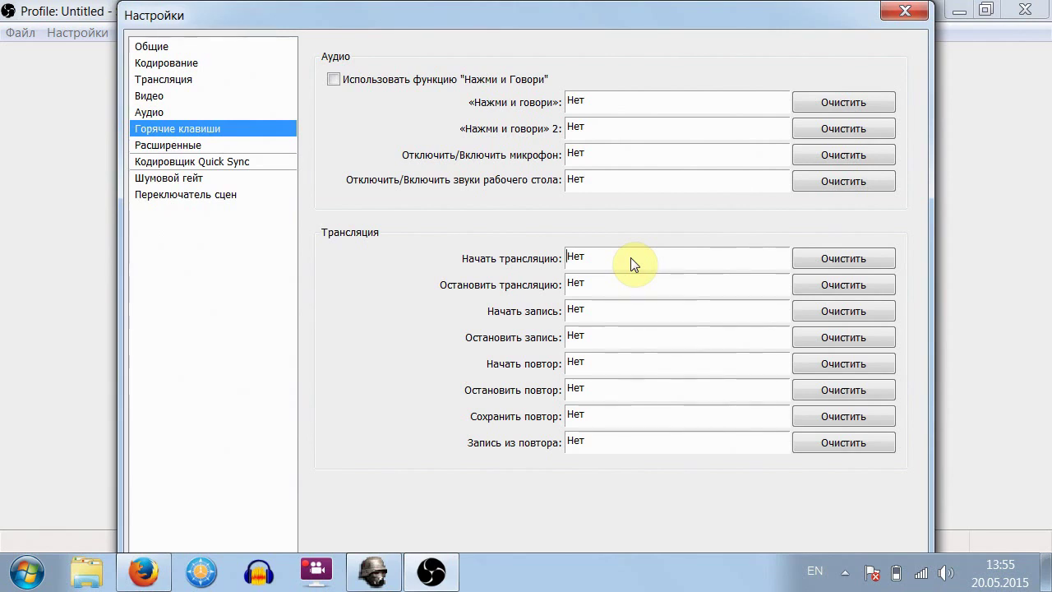
{"action": "key", "text": "ctrl"}
{"action": "key", "text": "ctrl+a"}
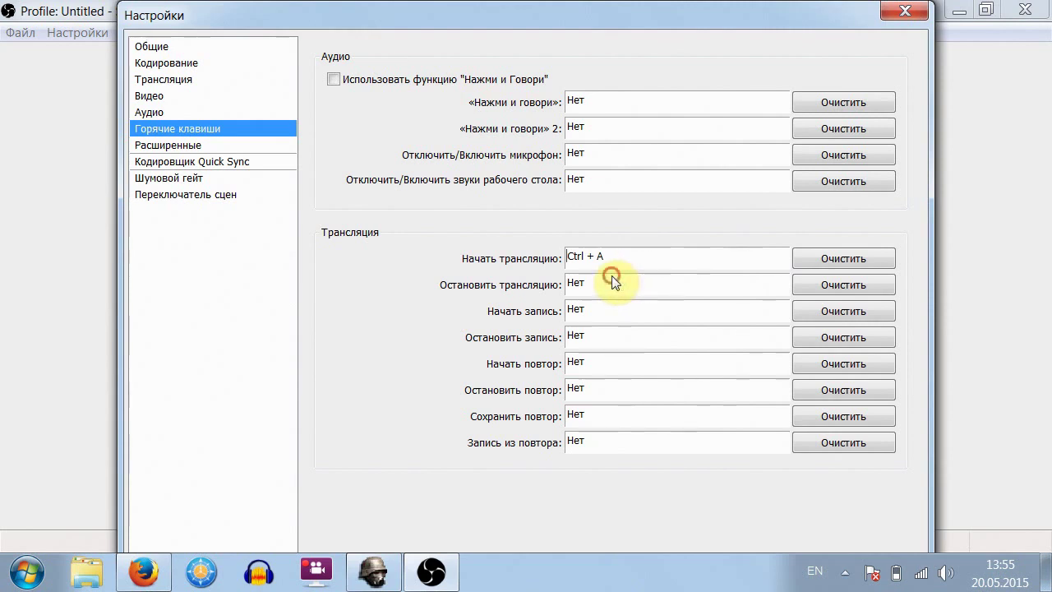
{"action": "left_click", "coordinate": [610, 283]}
{"action": "key", "text": "ctrl"}
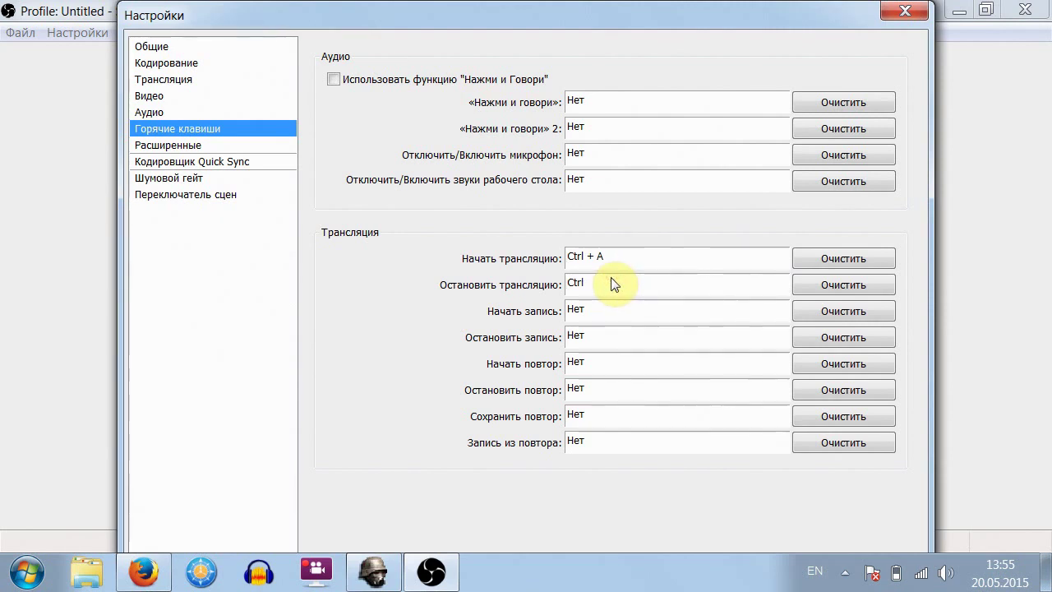
{"action": "key", "text": "ctrl+z"}
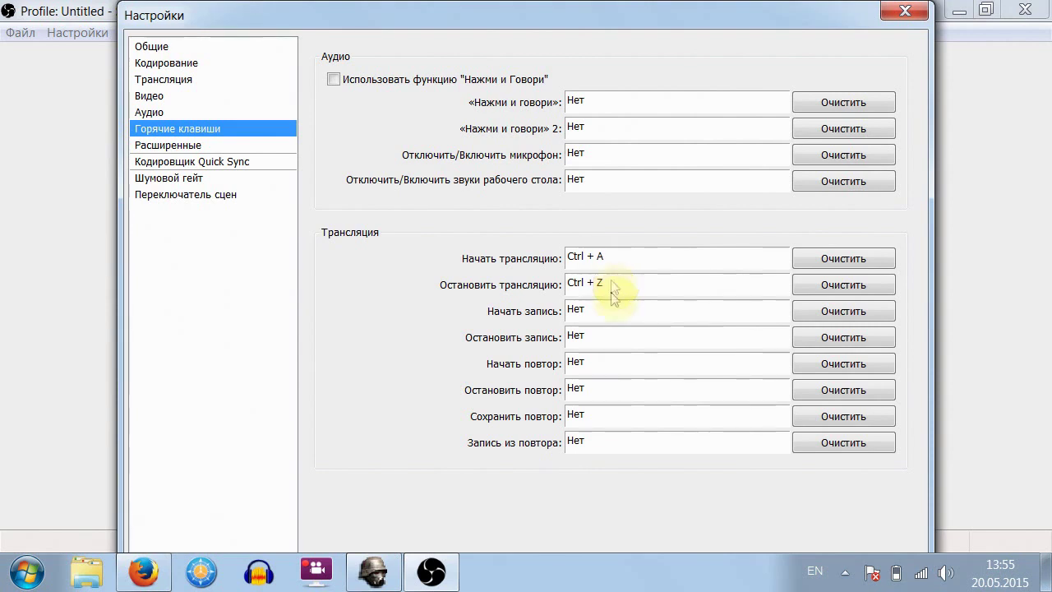
{"action": "left_click", "coordinate": [613, 312]}
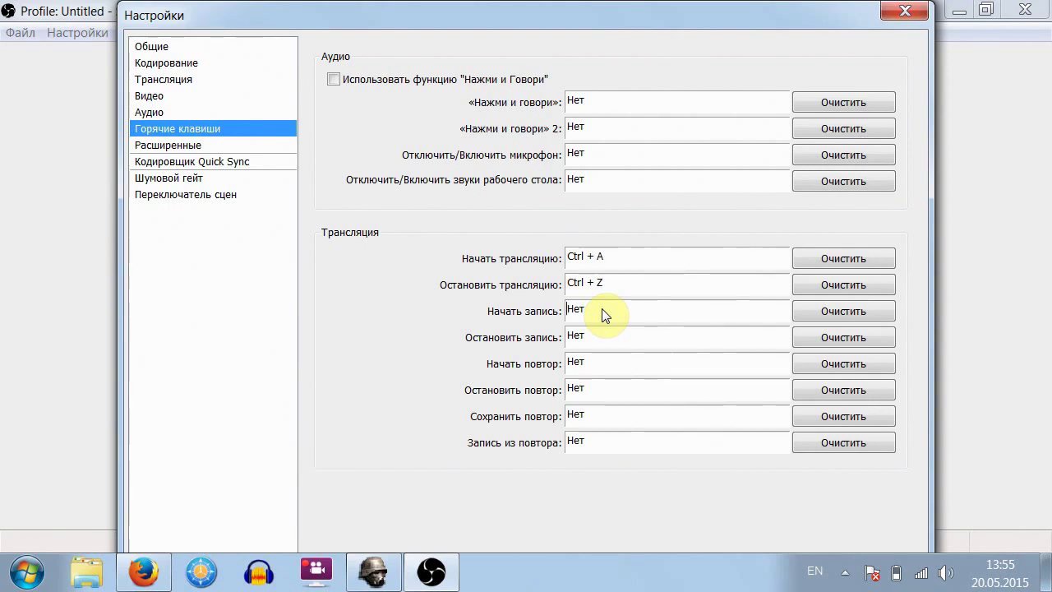
{"action": "key", "text": "ctrl+c"}
{"action": "left_click", "coordinate": [819, 320]}
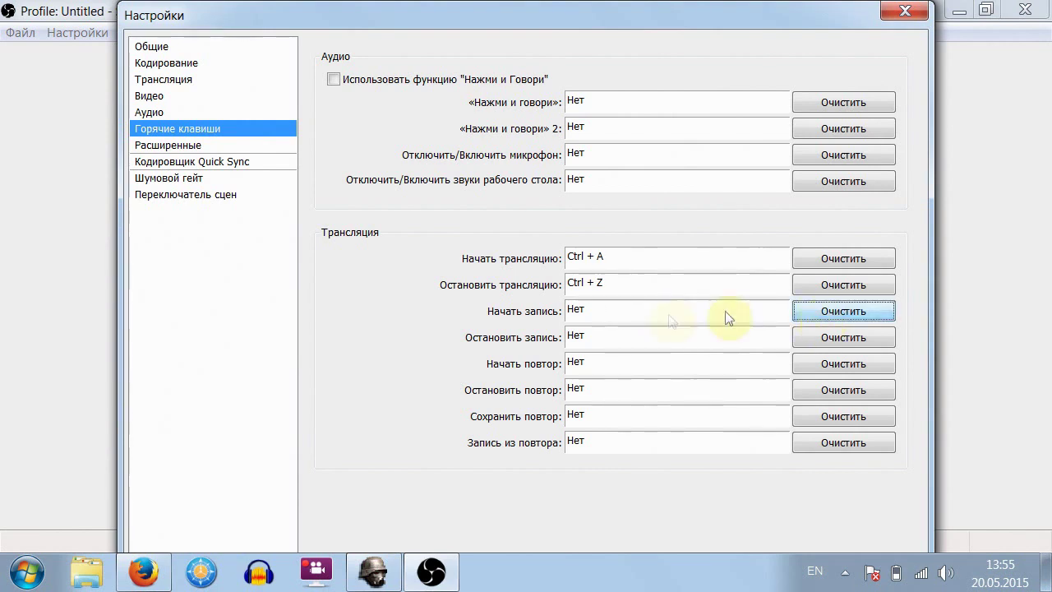
Assign Ctrl + X to start recording and Ctrl + N to stop it, saving the changes while switching to the advanced (Расширенные) settings
{"action": "left_click", "coordinate": [655, 315]}
{"action": "key", "text": "ctrl"}
{"action": "key", "text": "ctrl+x"}
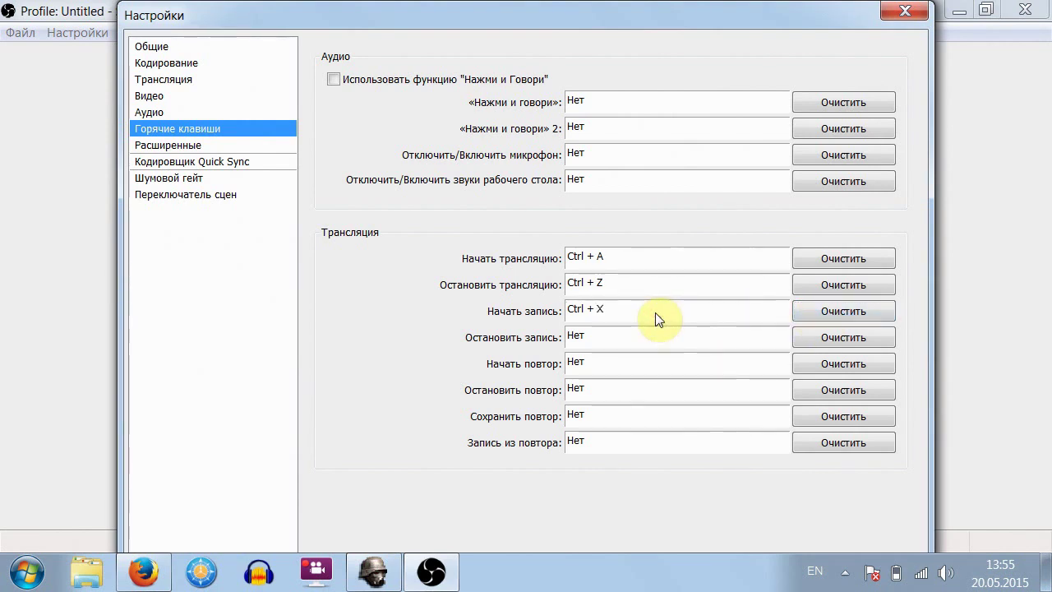
{"action": "left_click", "coordinate": [638, 337]}
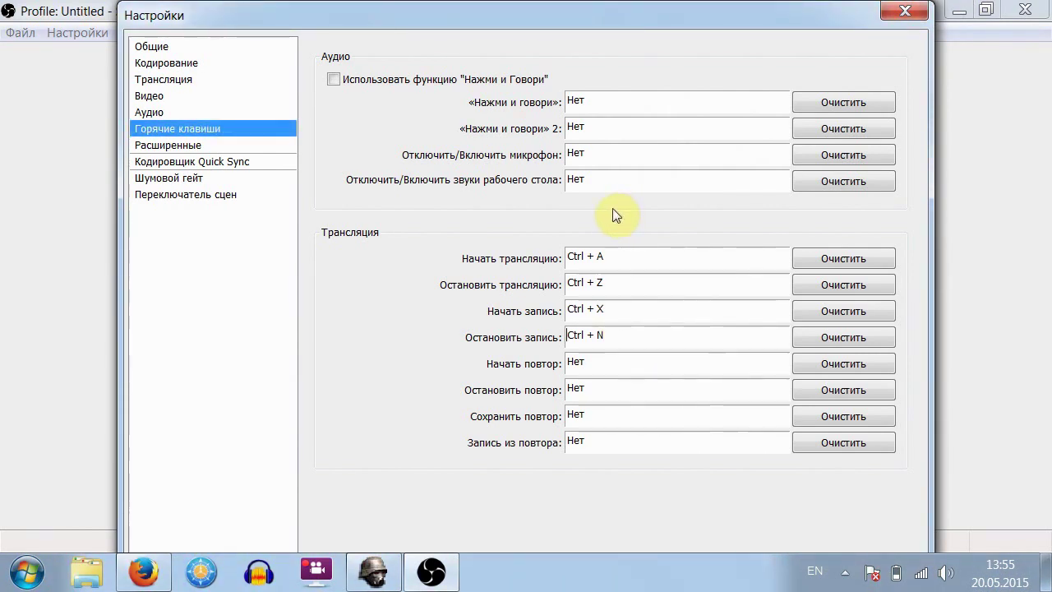
{"action": "left_click", "coordinate": [186, 146]}
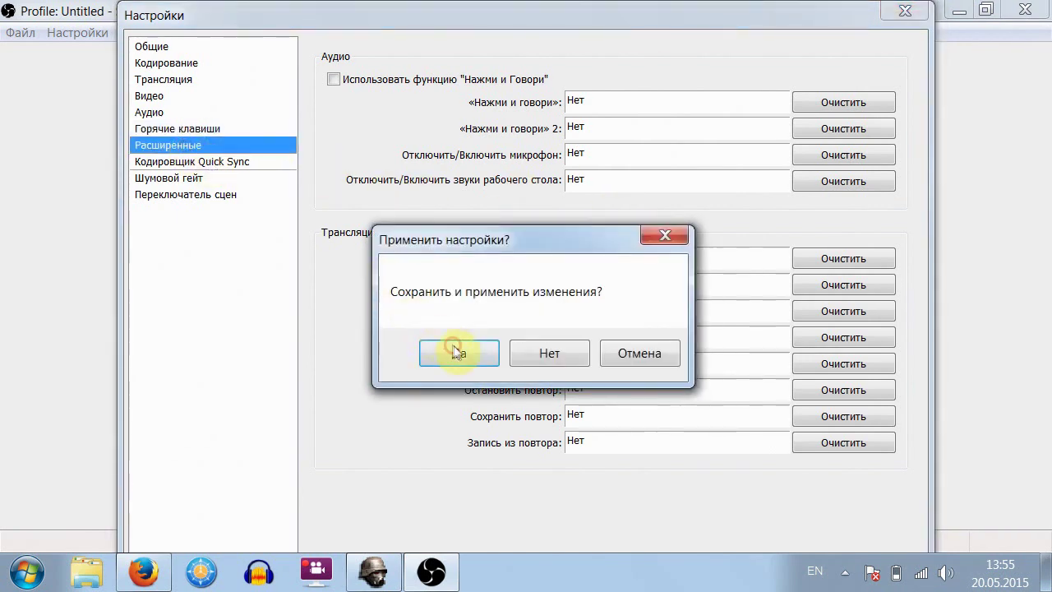
{"action": "left_click", "coordinate": [457, 351]}
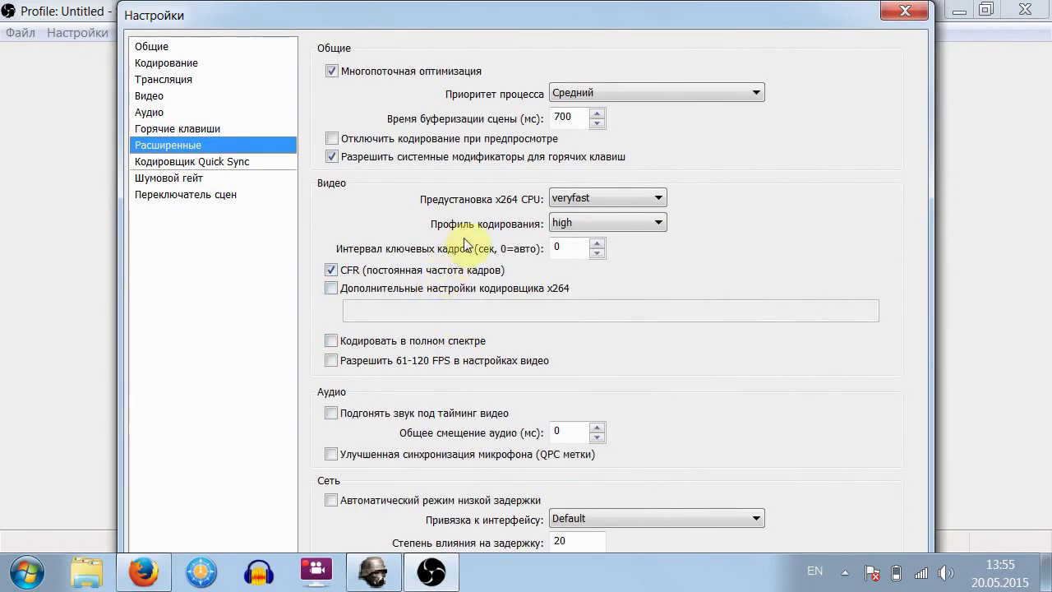
Review the available process priority (Приоритет процесса) options in the advanced settings
{"action": "left_click", "coordinate": [631, 91]}
{"action": "left_click", "coordinate": [631, 91]}
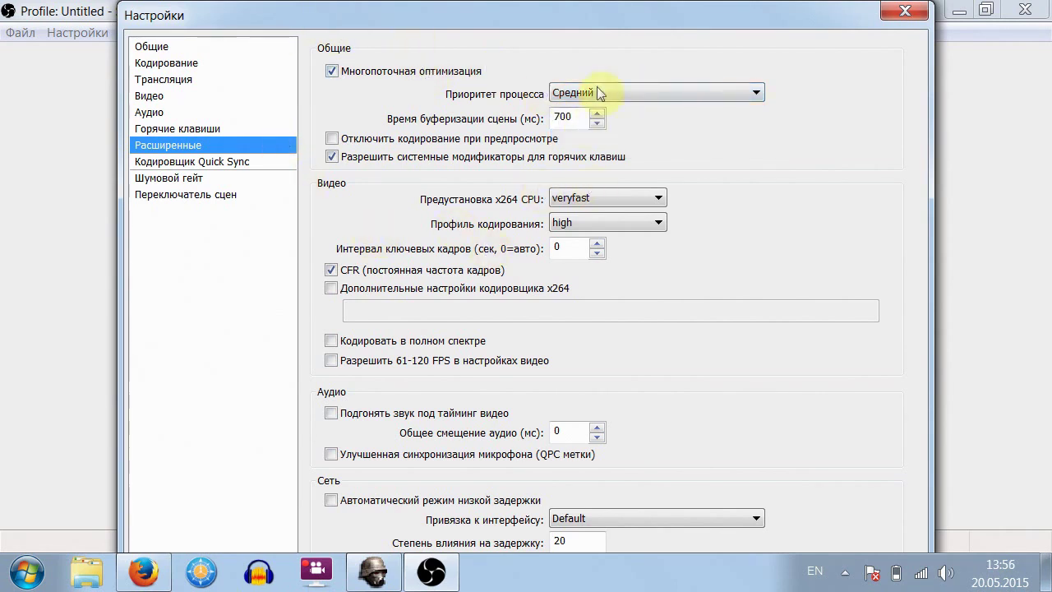
{"action": "left_click", "coordinate": [606, 95]}
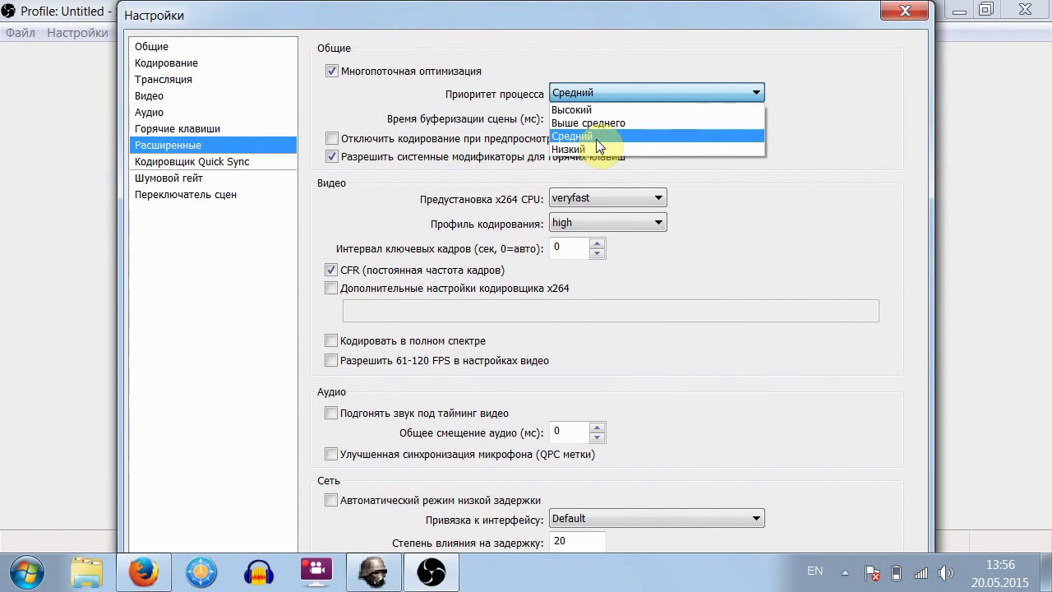
{"action": "left_click", "coordinate": [738, 212]}
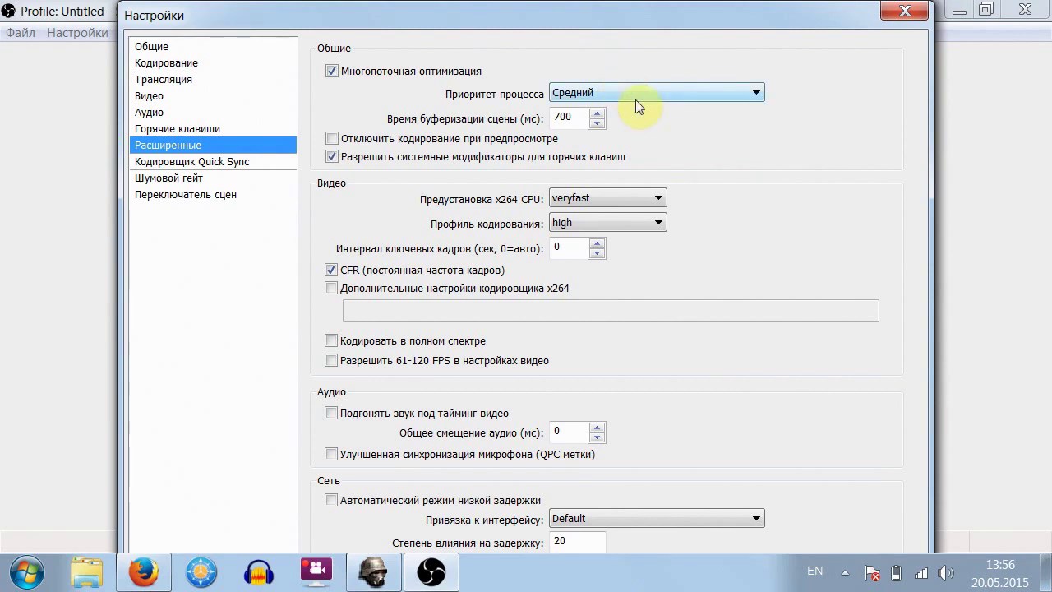
{"action": "left_click", "coordinate": [604, 91]}
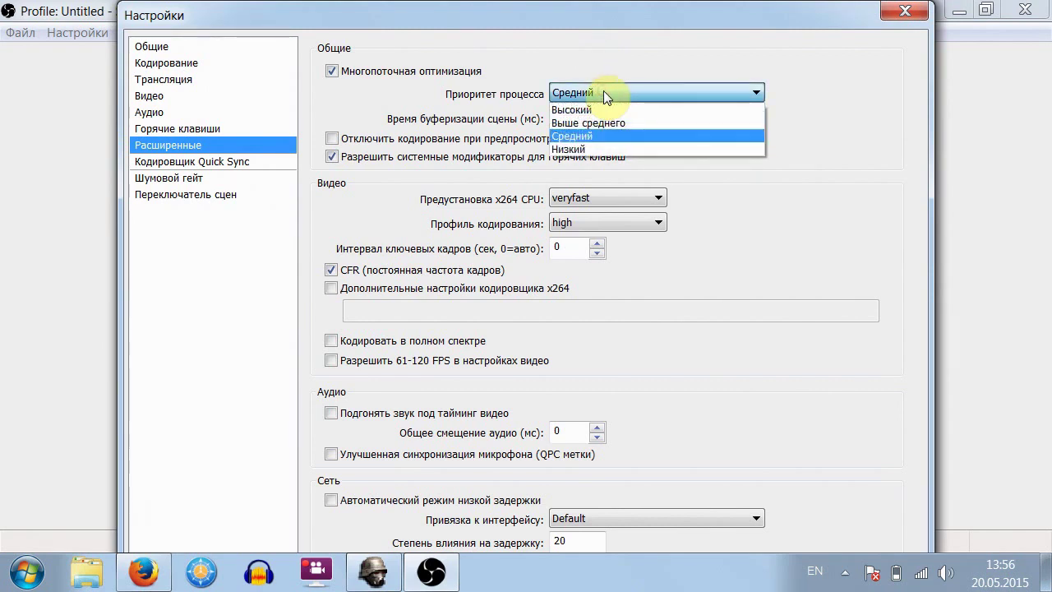
{"action": "left_click", "coordinate": [603, 90]}
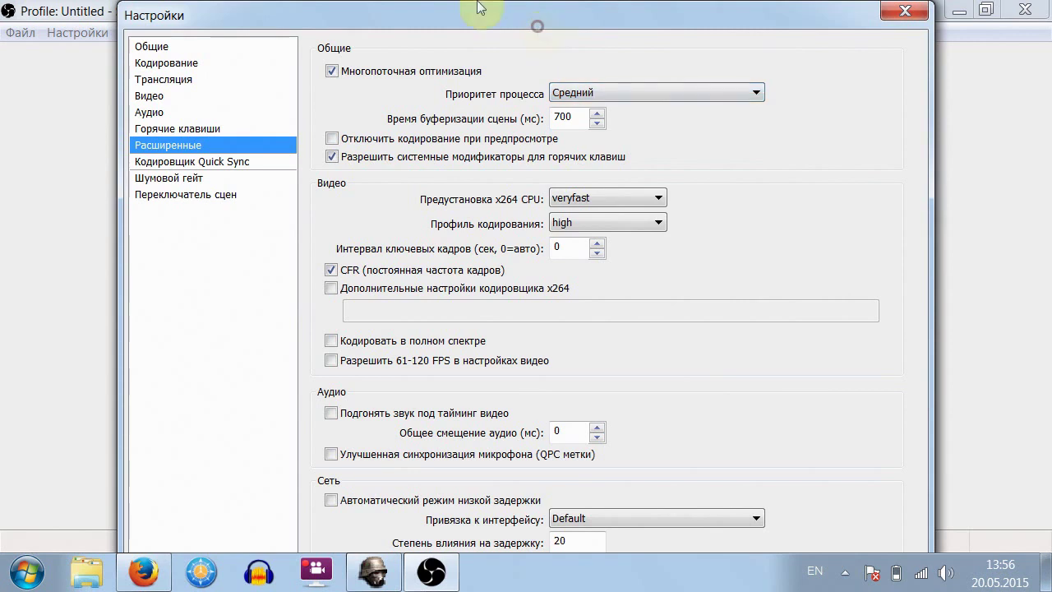
Try the process priority (Приоритет процесса) at Низкий and set it back to Средний
{"action": "left_click", "coordinate": [608, 95]}
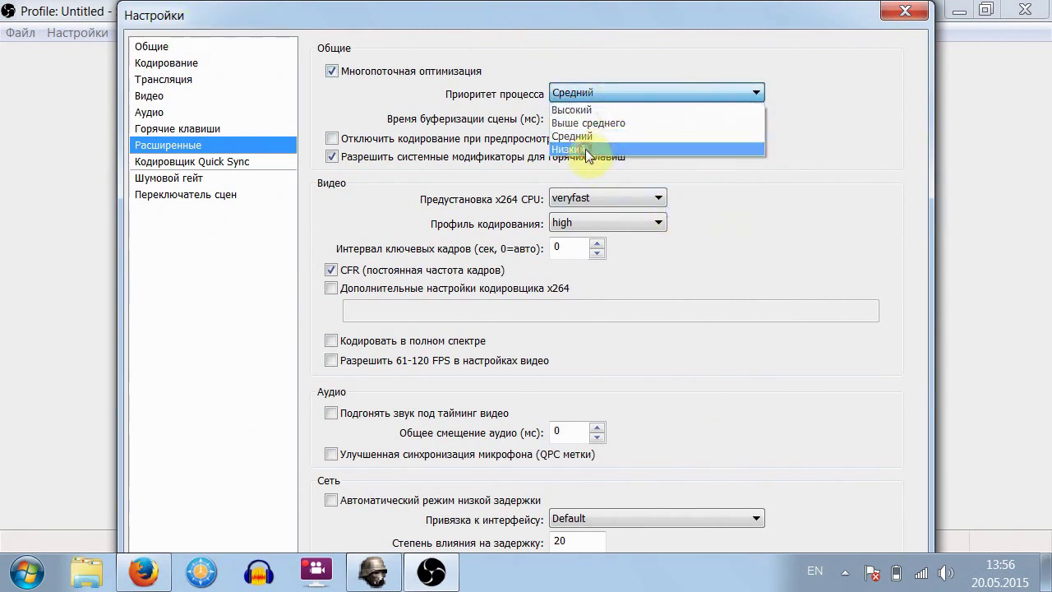
{"action": "left_click", "coordinate": [597, 151]}
{"action": "left_click", "coordinate": [608, 96]}
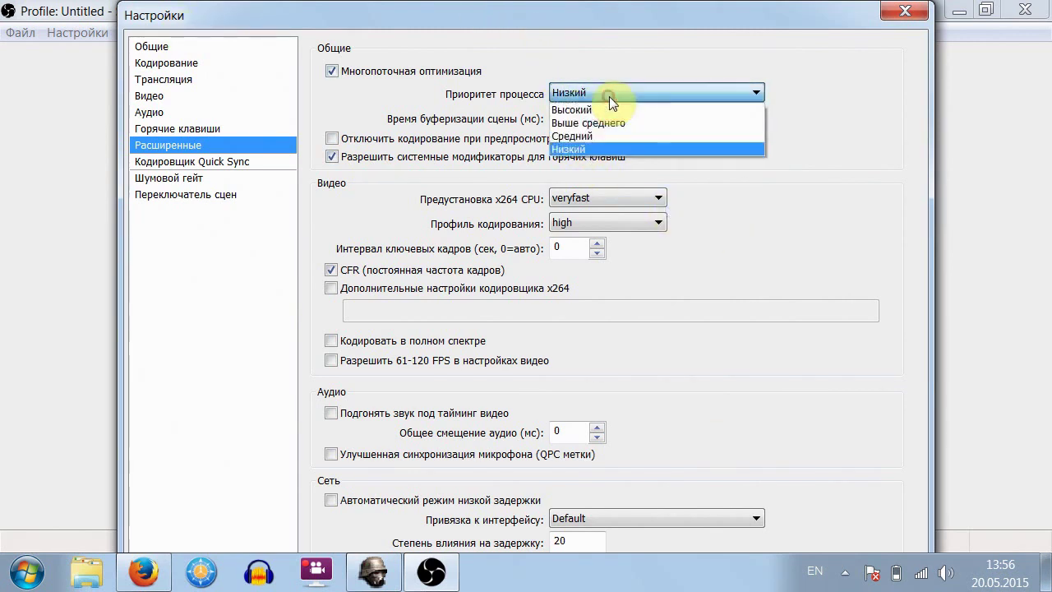
{"action": "left_click", "coordinate": [588, 137]}
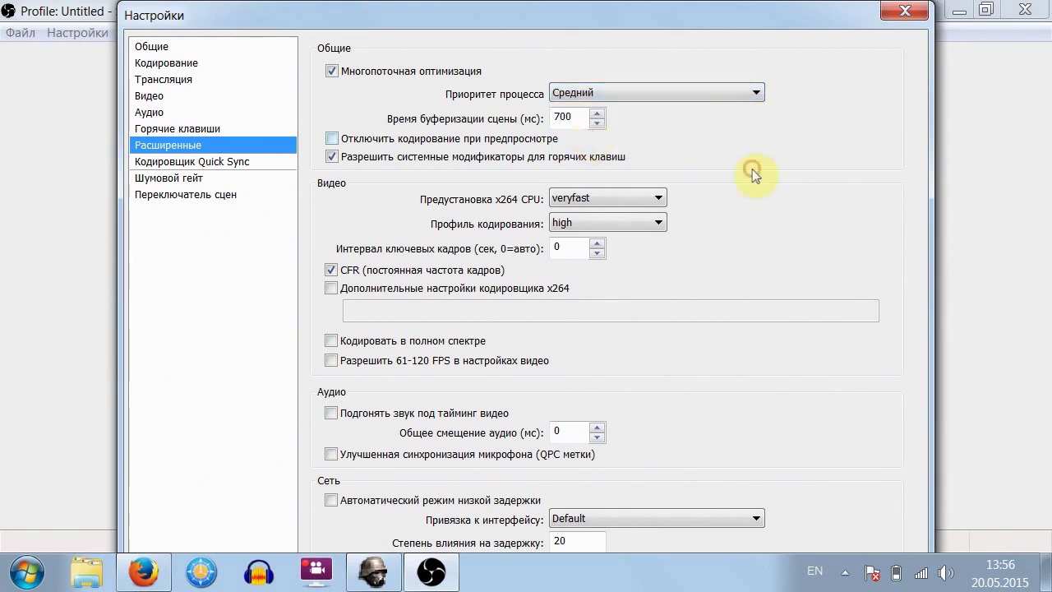
Try the ultrafast x264 CPU preset (Предустановка x264 CPU), accepting the warning, and set it back to veryfast
{"action": "left_click", "coordinate": [595, 199]}
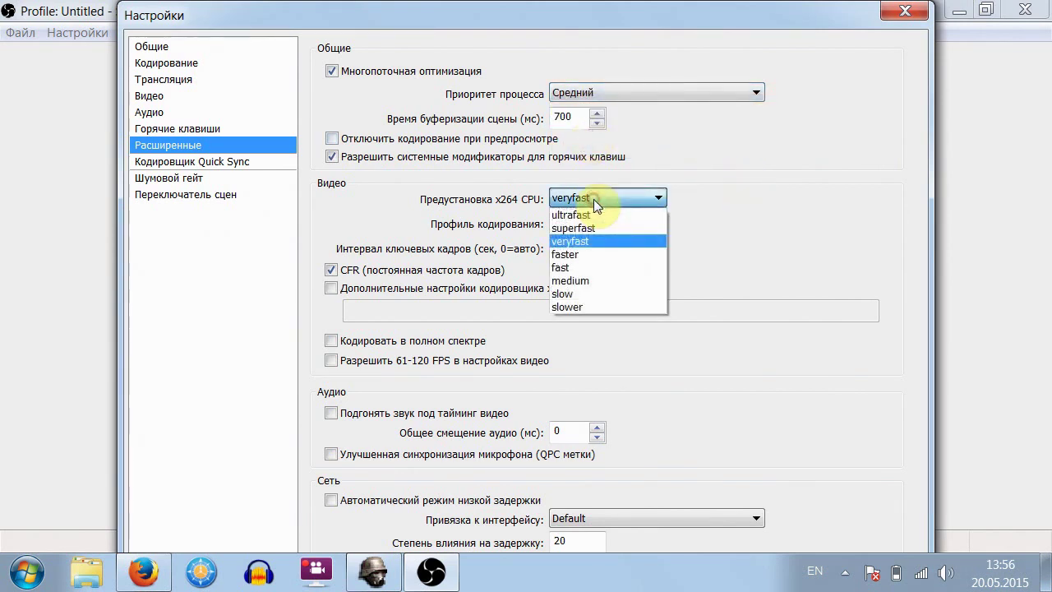
{"action": "left_click", "coordinate": [441, 176]}
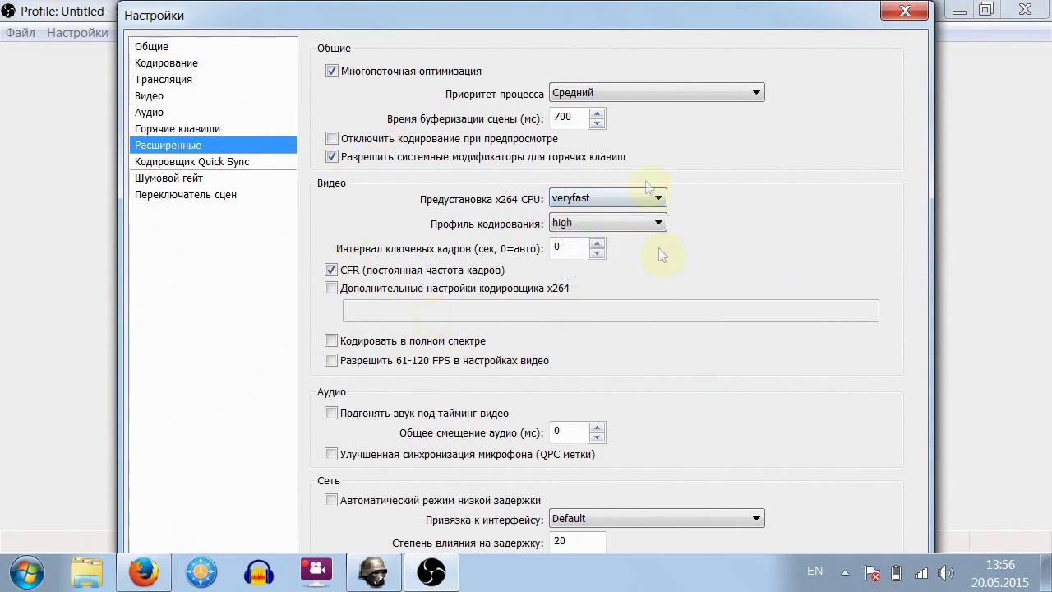
{"action": "left_click", "coordinate": [588, 197]}
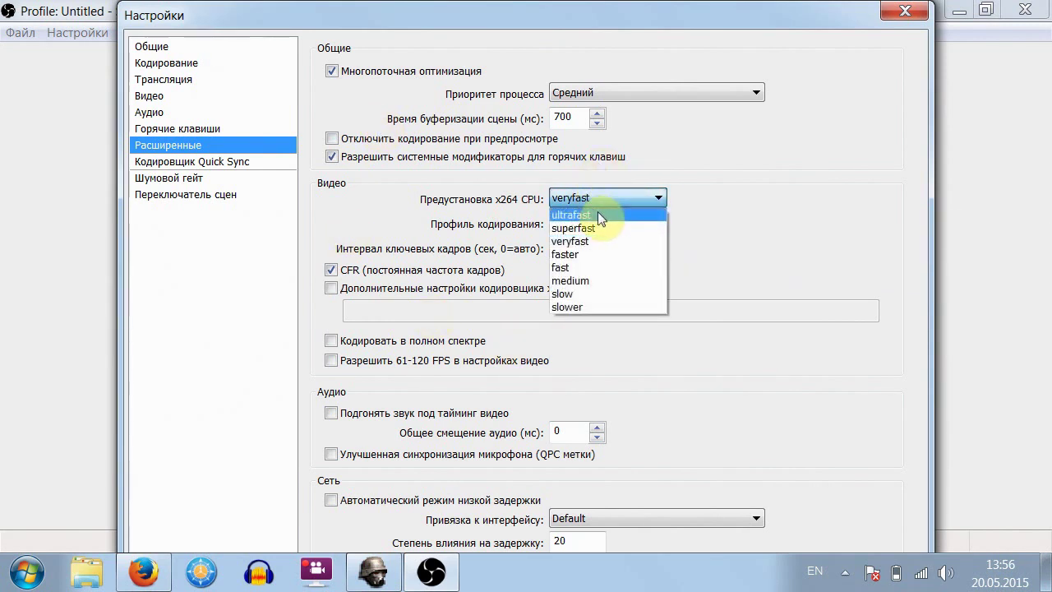
{"action": "left_click", "coordinate": [598, 214]}
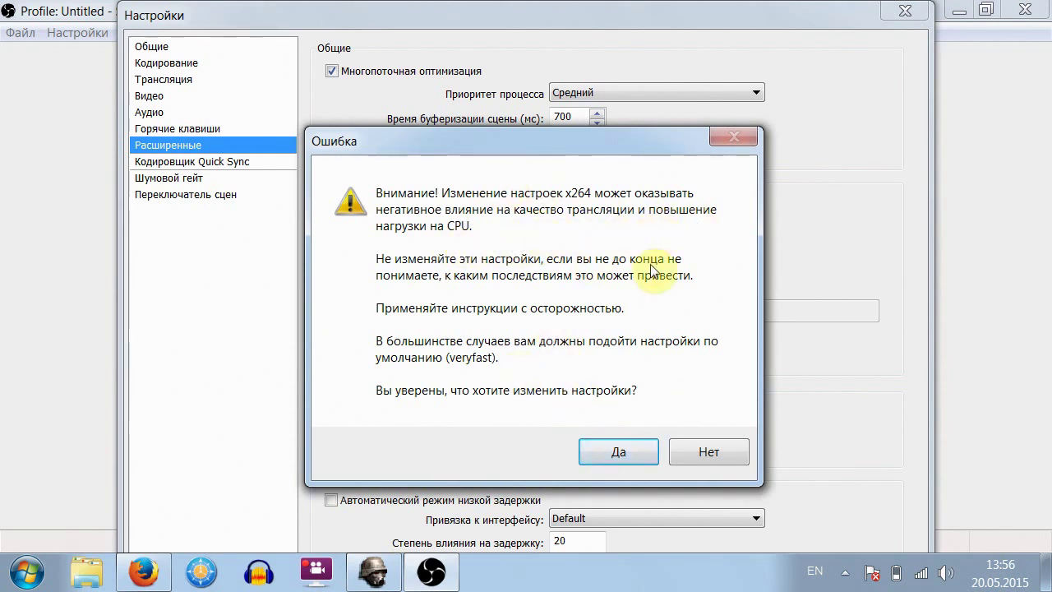
{"action": "left_click", "coordinate": [645, 454]}
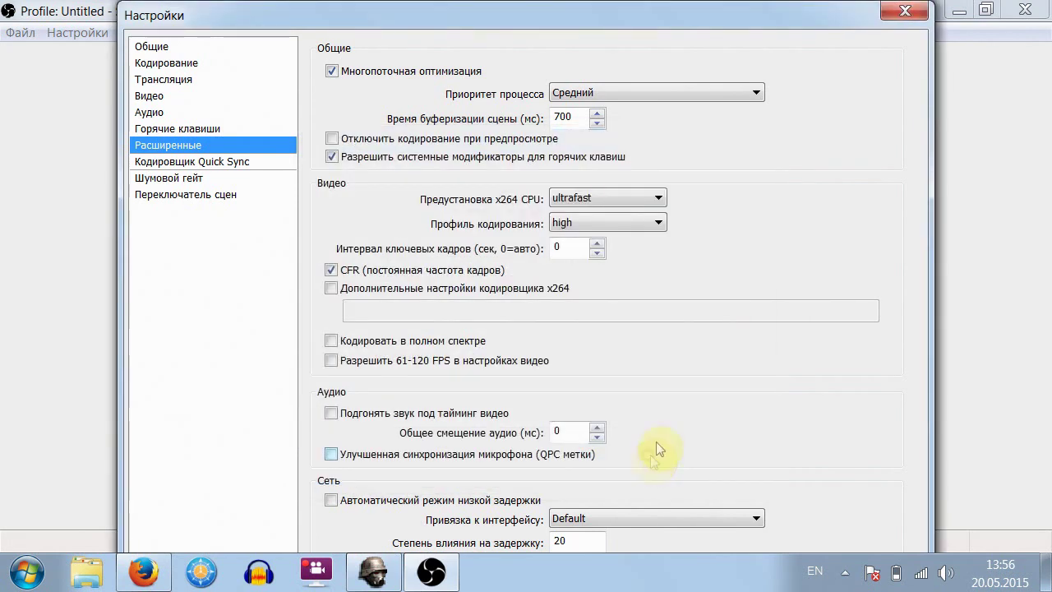
{"action": "left_click", "coordinate": [623, 197]}
{"action": "left_click", "coordinate": [588, 242]}
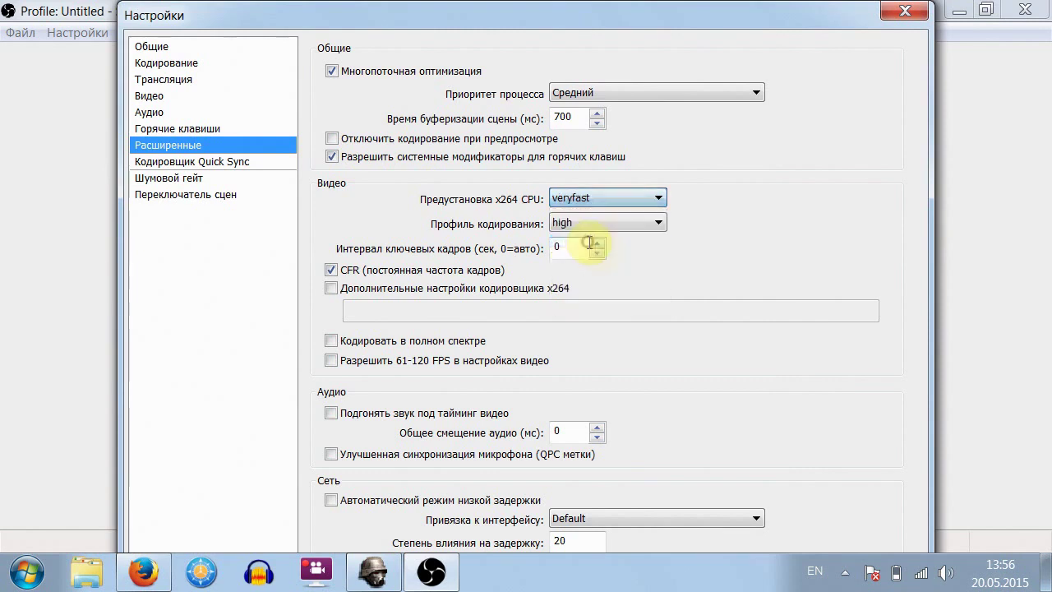
Set the x264 CPU preset to medium and save the changes while switching to the Quick Sync encoder settings
{"action": "left_click", "coordinate": [641, 201]}
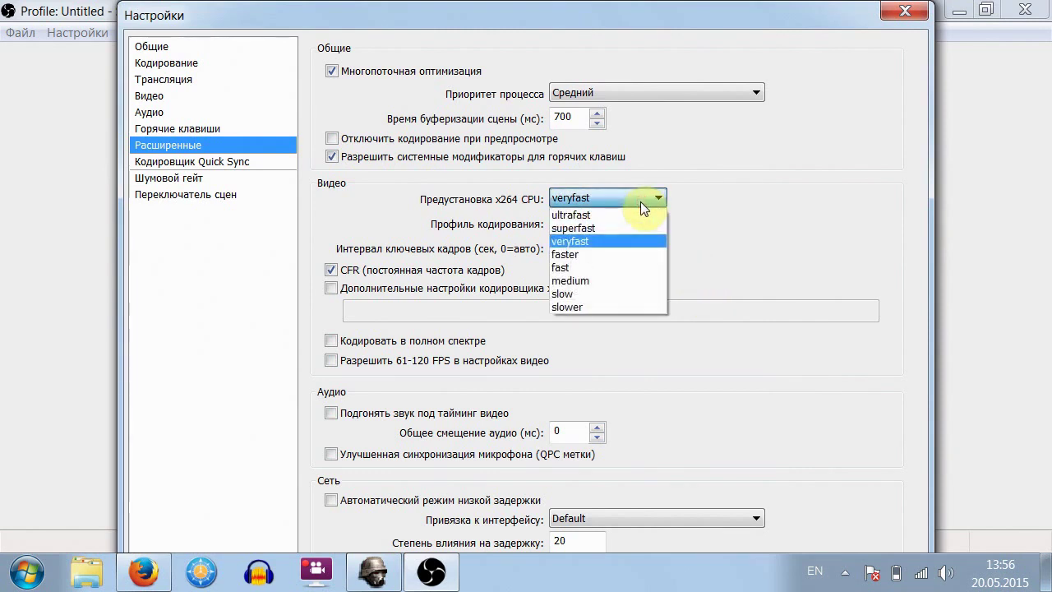
{"action": "left_click", "coordinate": [587, 281]}
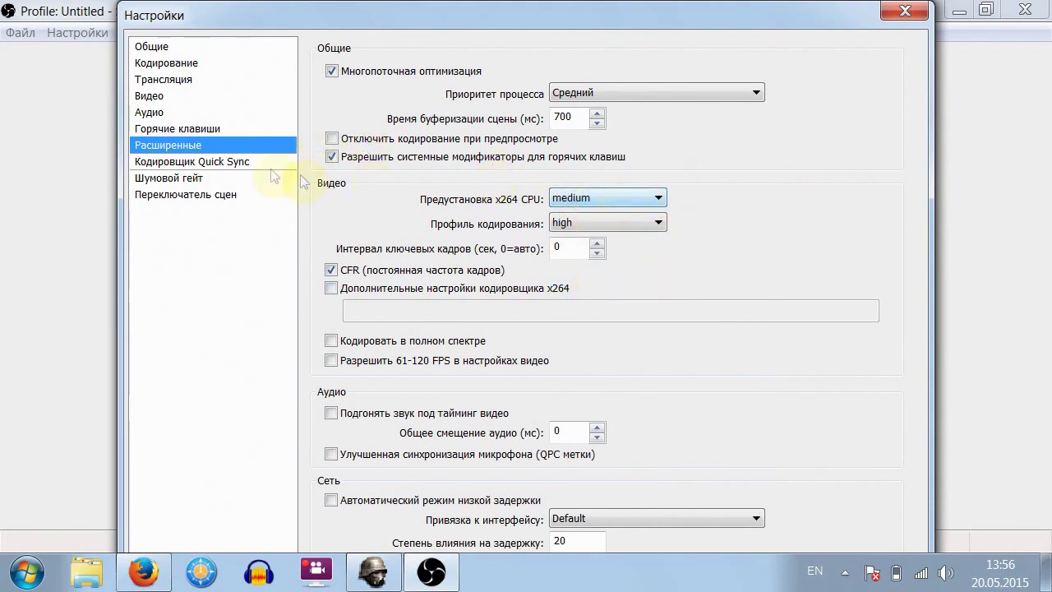
{"action": "left_click", "coordinate": [238, 162]}
{"action": "left_click", "coordinate": [465, 350]}
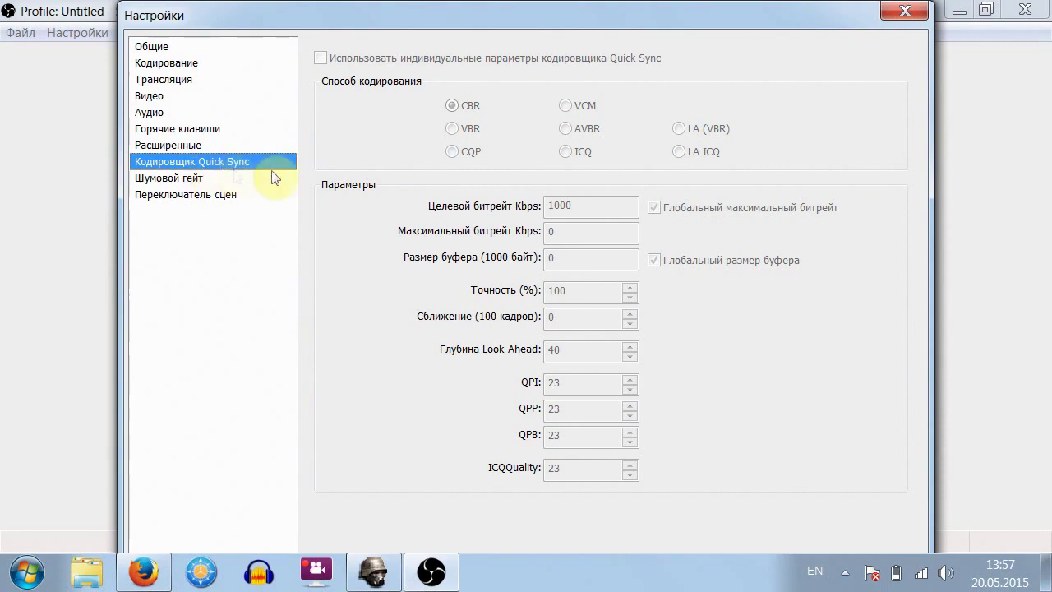
Look through the noise gate (Шумовой гейт) and scene switcher (Переключатель сцен) settings
{"action": "left_click", "coordinate": [192, 181]}
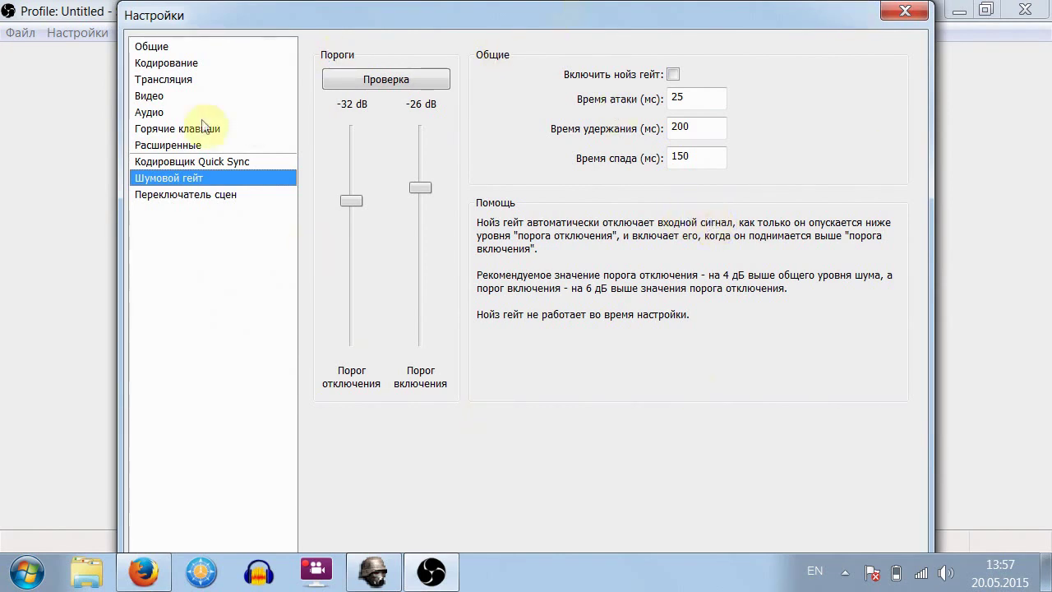
{"action": "left_click", "coordinate": [169, 193]}
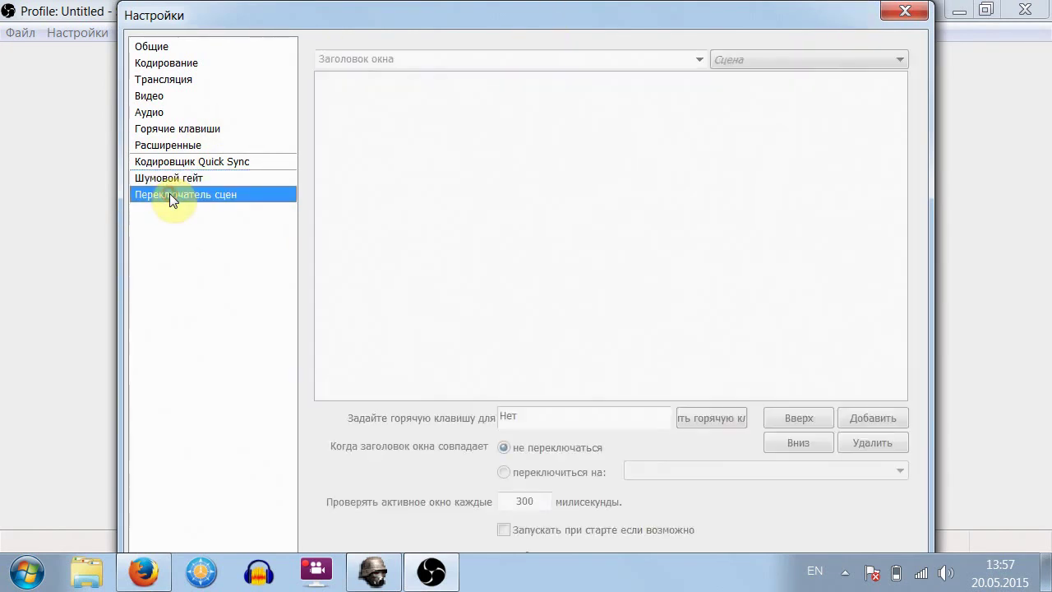
Return to the general (Общие) settings and close the settings window
{"action": "left_click", "coordinate": [154, 46]}
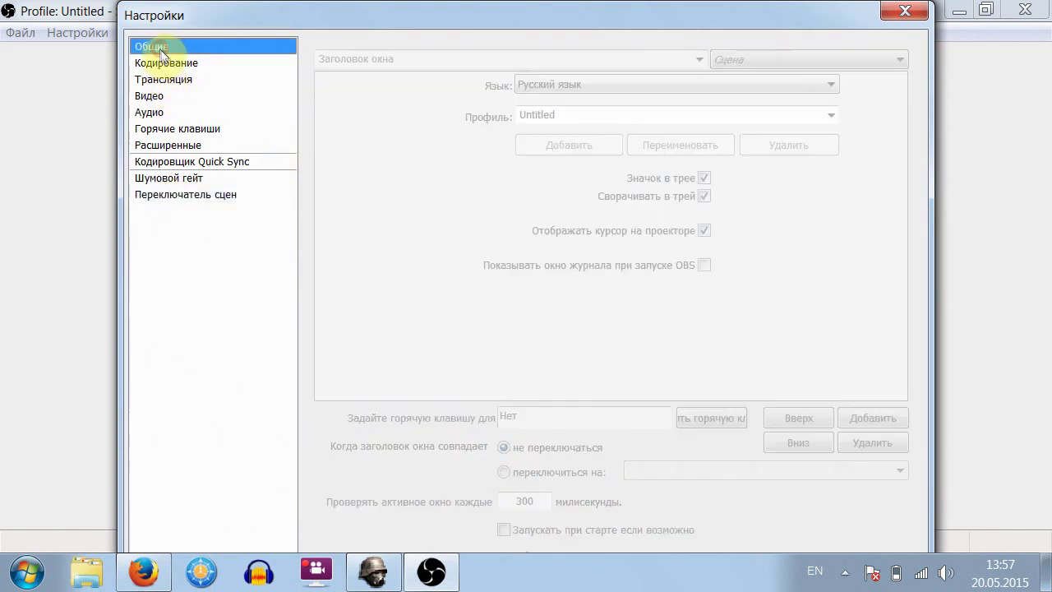
{"action": "mouse_move", "coordinate": [836, 29]}
{"action": "left_mouse_down"}
{"action": "mouse_move", "coordinate": [826, 5]}
{"action": "mouse_move", "coordinate": [848, 29]}
{"action": "left_mouse_up"}
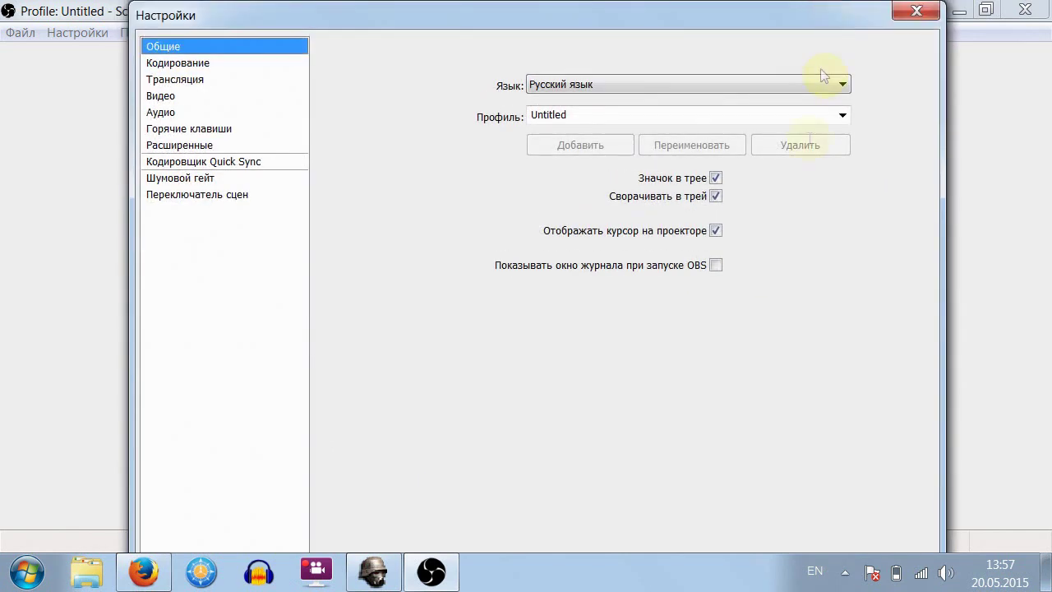
{"action": "key", "text": "Escape"}
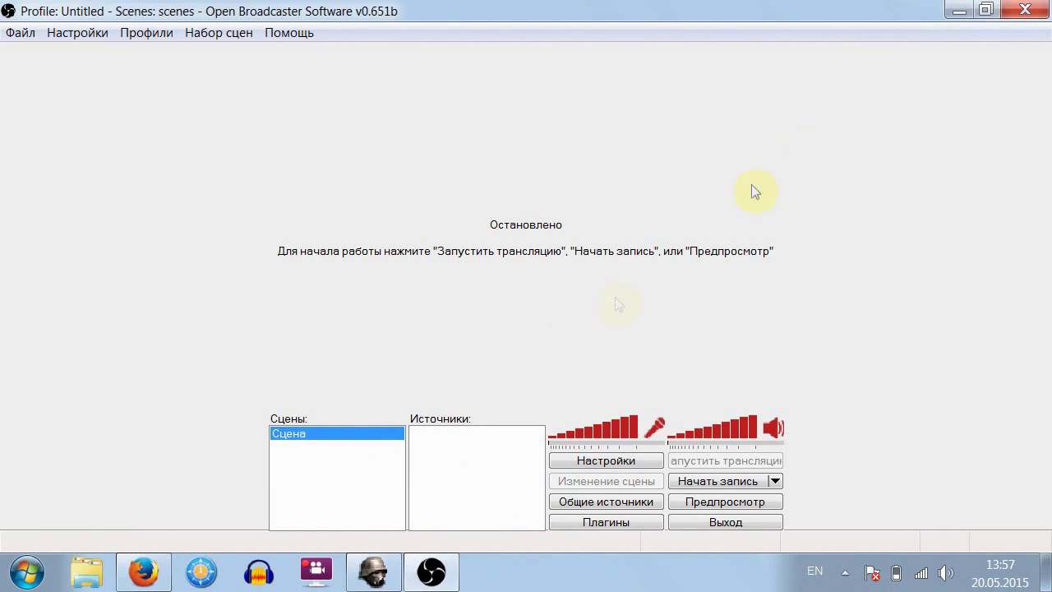
Add a game capture source (Игра) named Total to the first scene
{"action": "right_click", "coordinate": [459, 454]}
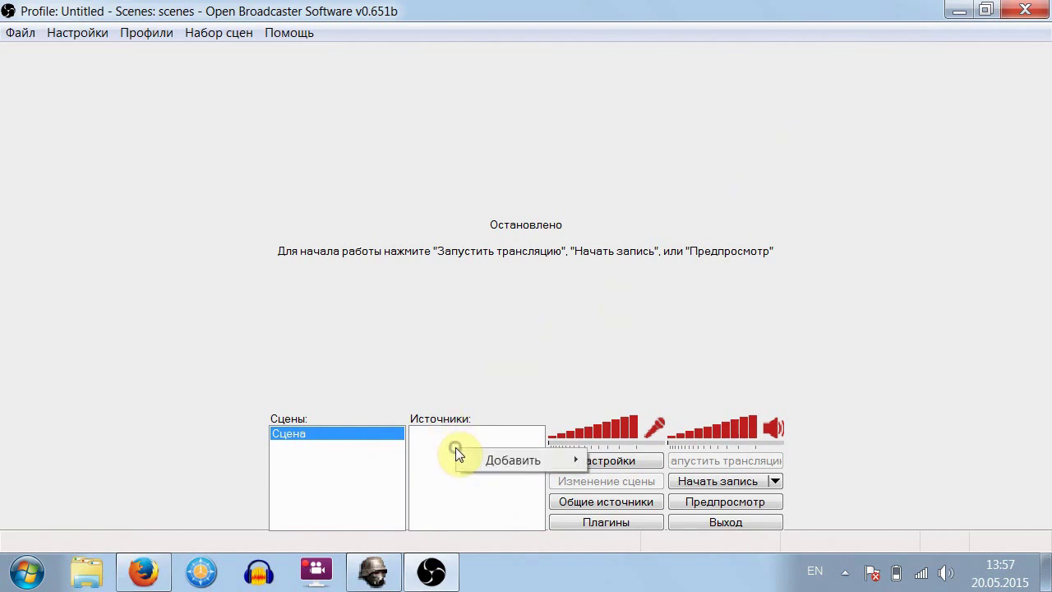
{"action": "mouse_move", "coordinate": [503, 458]}
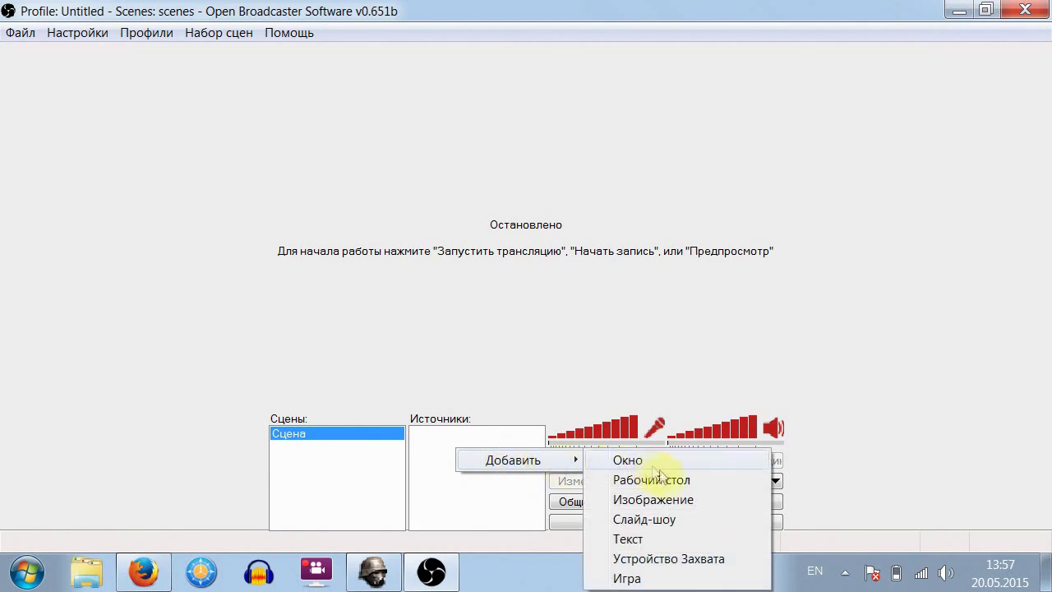
{"action": "left_click", "coordinate": [629, 579]}
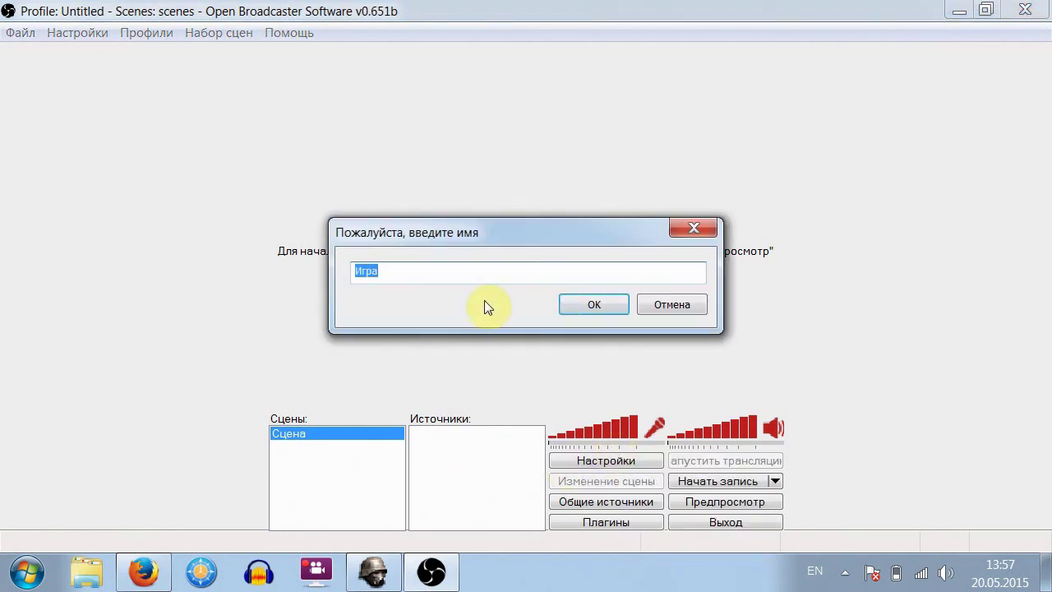
{"action": "type", "text": "Total"}
{"action": "left_click", "coordinate": [593, 304]}
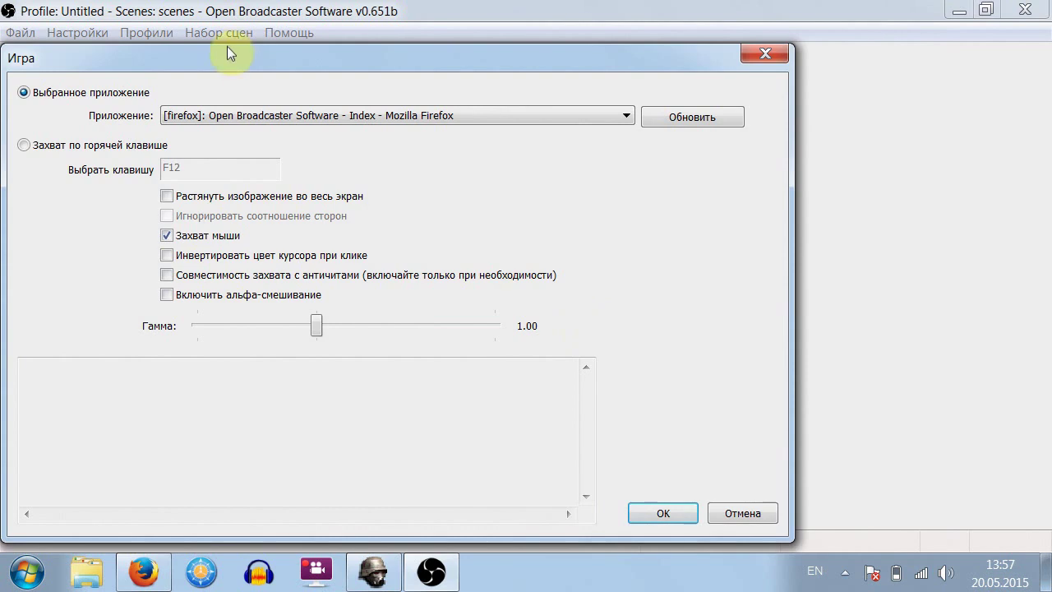
Set the captured application (Приложение) to the Total Influence Online entry without the ASYNC PROTOCOL warning
{"action": "left_click_drag", "start_coordinate": [227, 46], "coordinate": [321, 48]}
{"action": "left_click", "coordinate": [580, 120]}
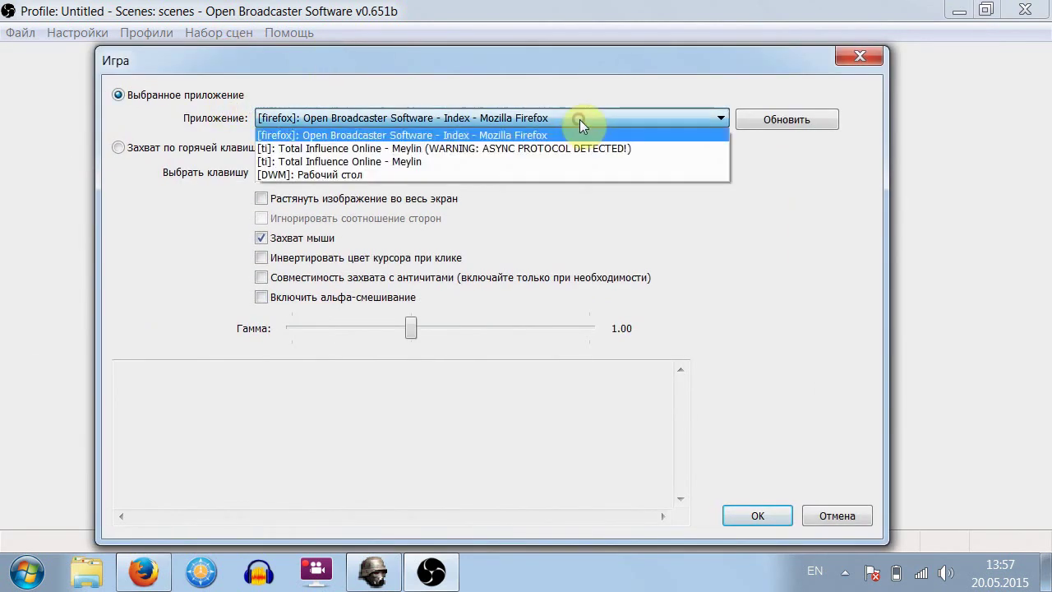
{"action": "left_click", "coordinate": [382, 165]}
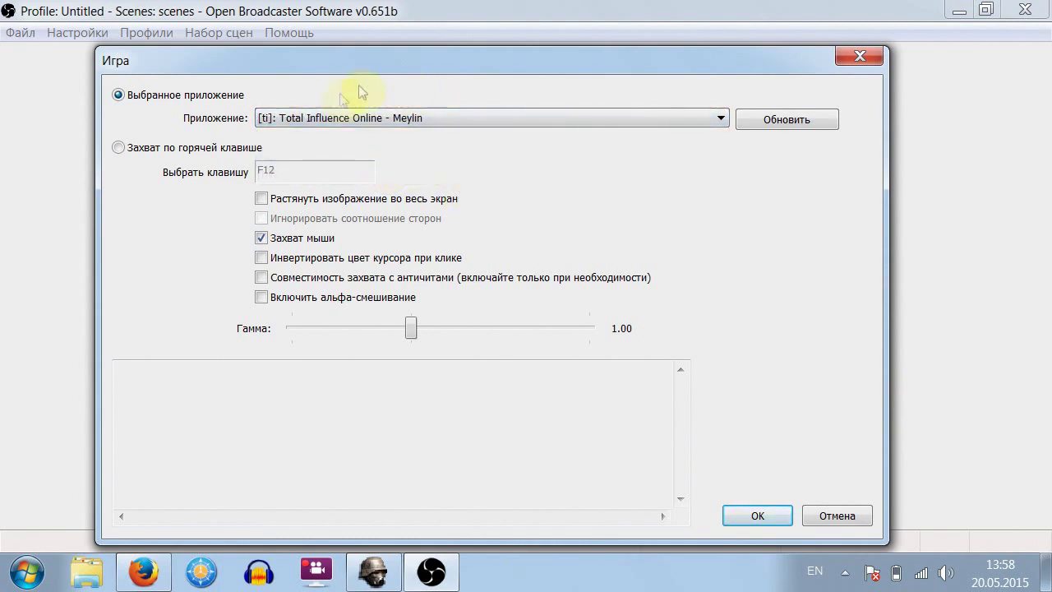
{"action": "left_click", "coordinate": [358, 119]}
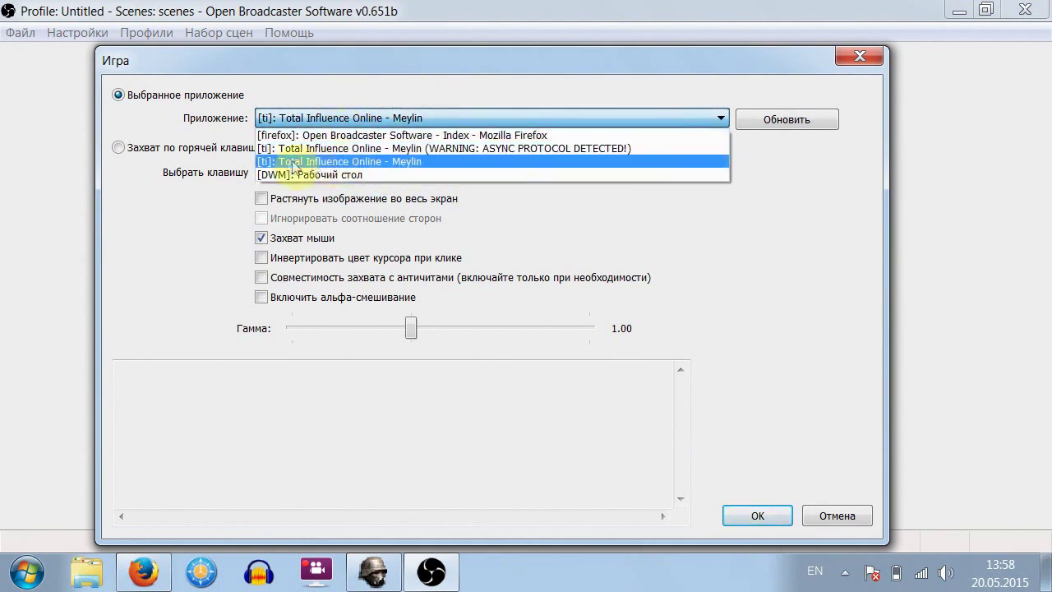
{"action": "left_click", "coordinate": [352, 161]}
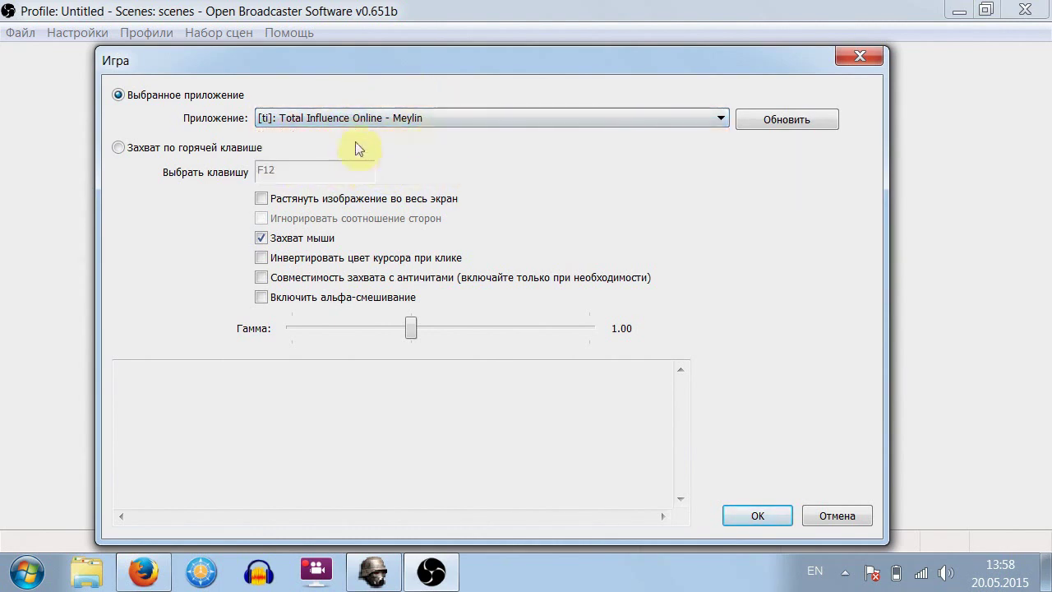
Try the hotkey capture mode (Захват по горячей клавише) and switch back to the selected application mode (Выбранное приложение)
{"action": "left_click", "coordinate": [170, 151]}
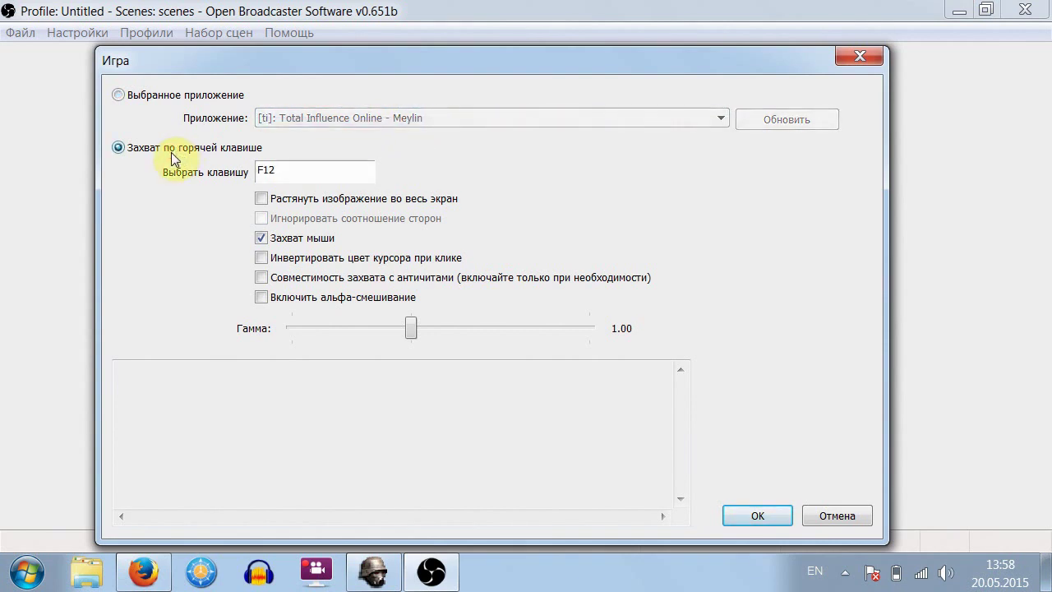
{"action": "left_click", "coordinate": [187, 100]}
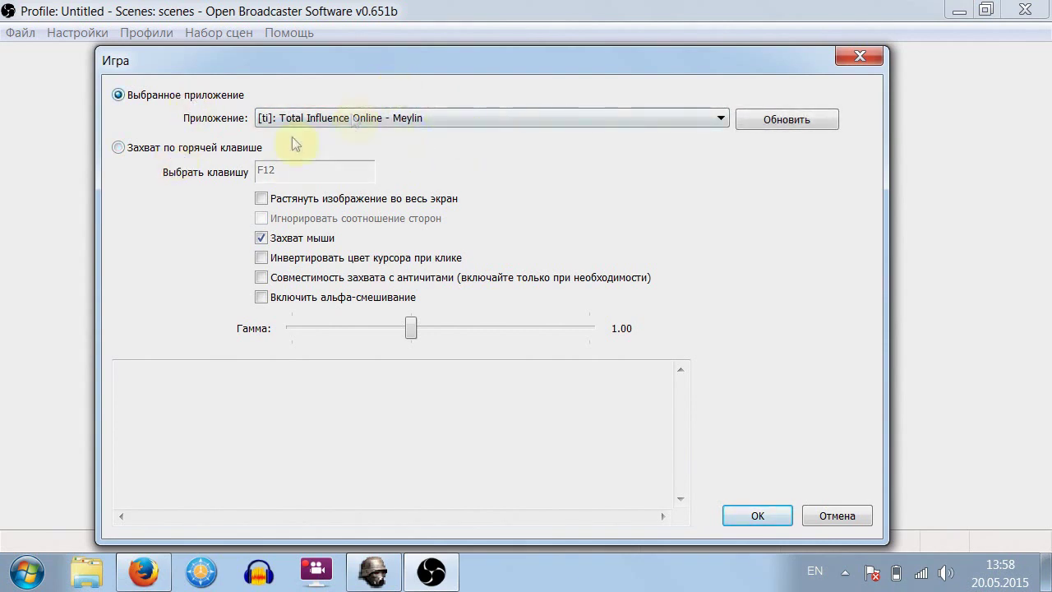
{"action": "left_click", "coordinate": [246, 151]}
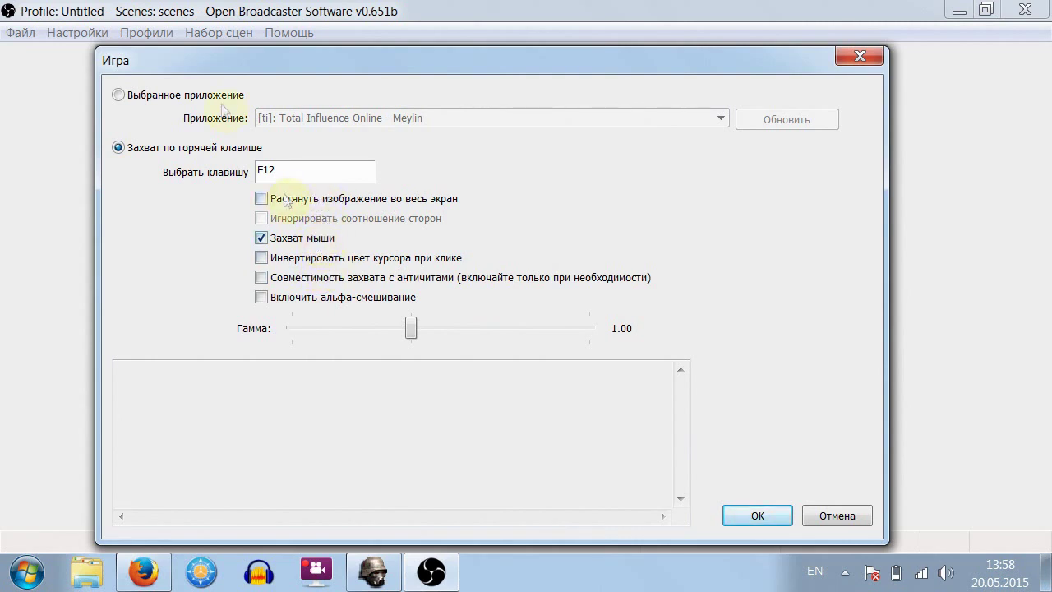
{"action": "left_click", "coordinate": [134, 95]}
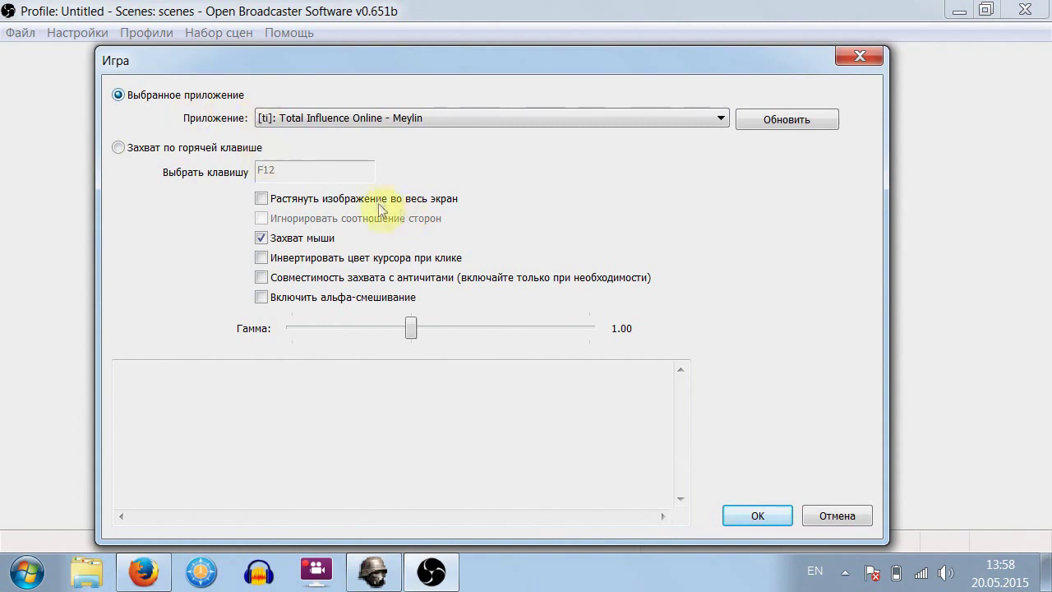
Reselect Total Influence Online, keep the selected application mode (Выбранное приложение) after another look at hotkey capture, and accept the game source
{"action": "left_click", "coordinate": [400, 121]}
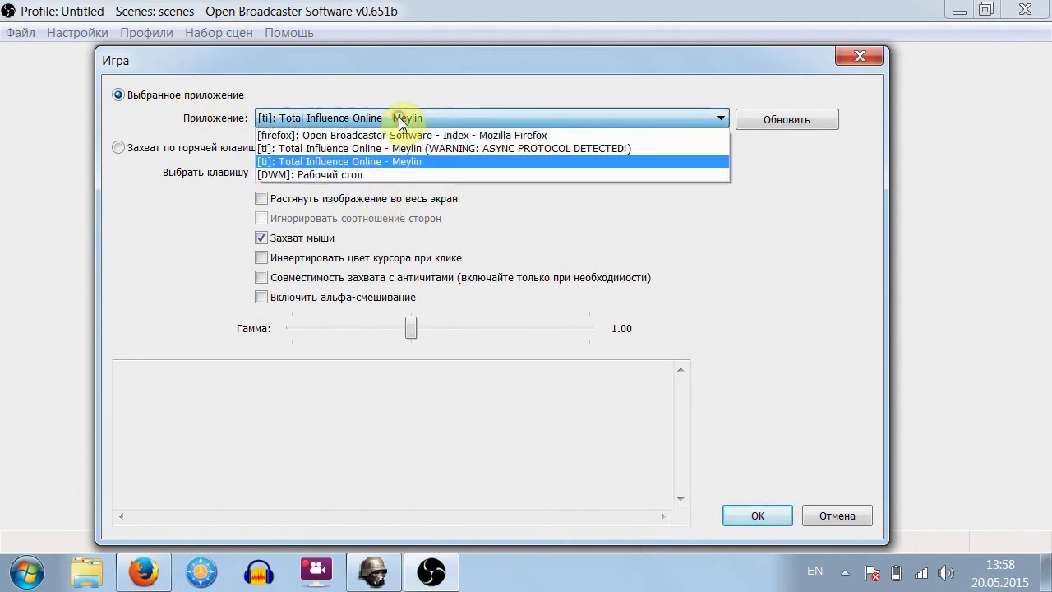
{"action": "left_click", "coordinate": [376, 163]}
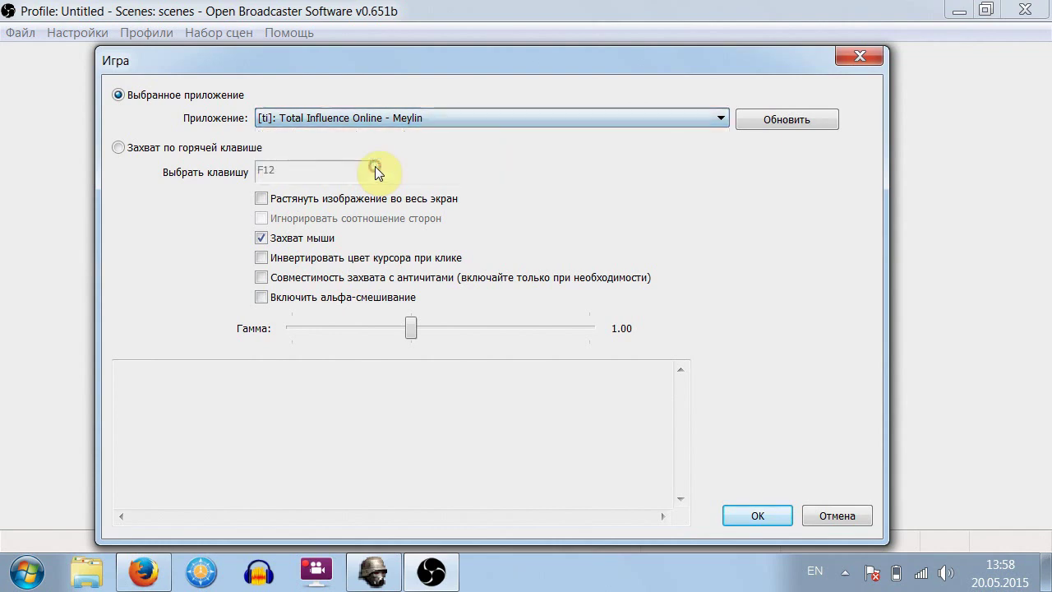
{"action": "left_click", "coordinate": [181, 148]}
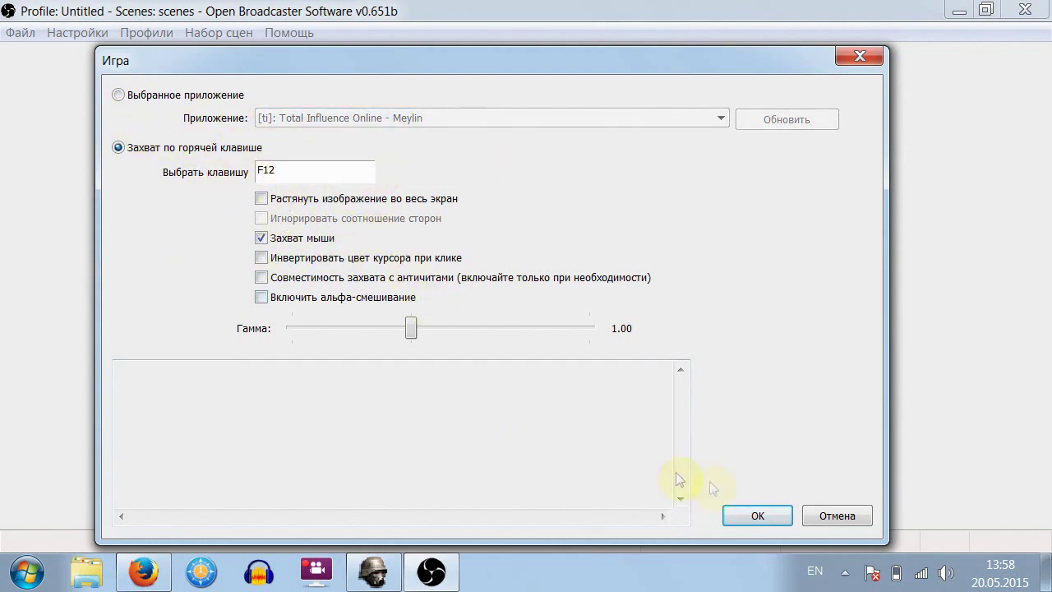
{"action": "left_click", "coordinate": [201, 95]}
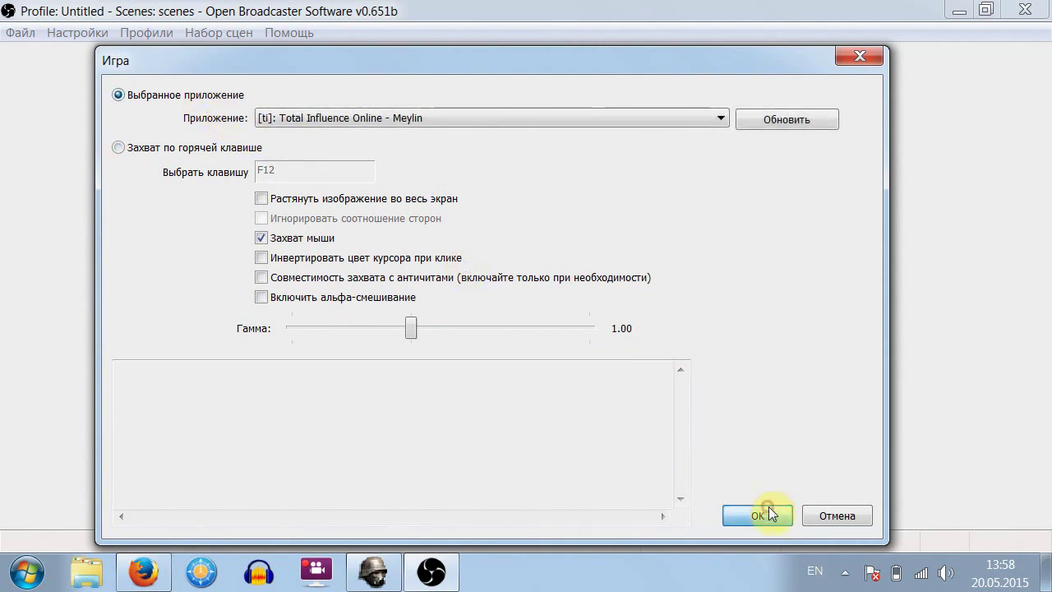
{"action": "left_click", "coordinate": [768, 509]}
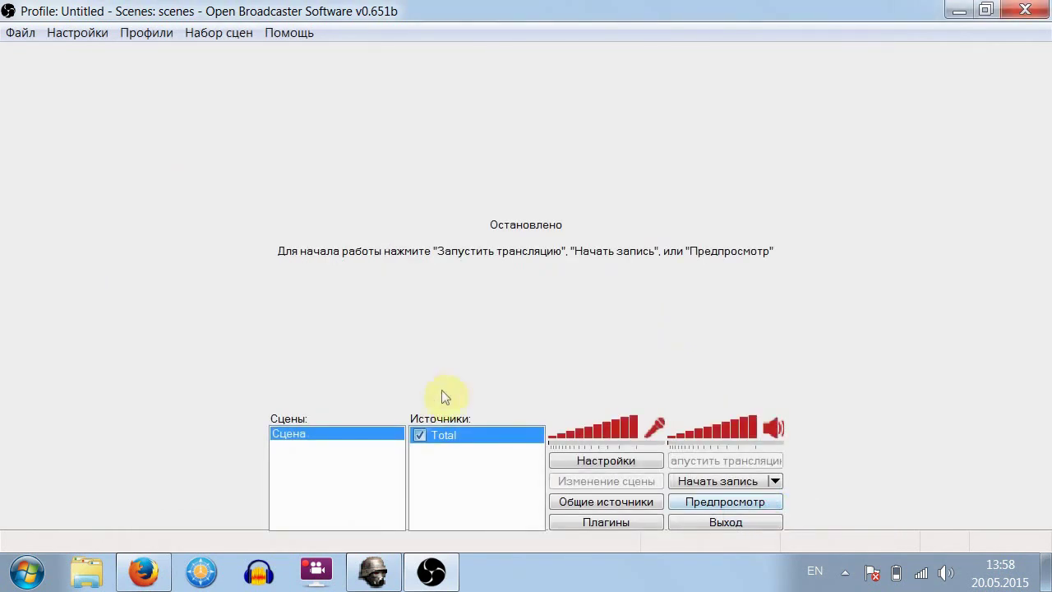
Add a second scene named Сцена 2 and switch back to Сцена to view its sources
{"action": "right_click", "coordinate": [318, 448]}
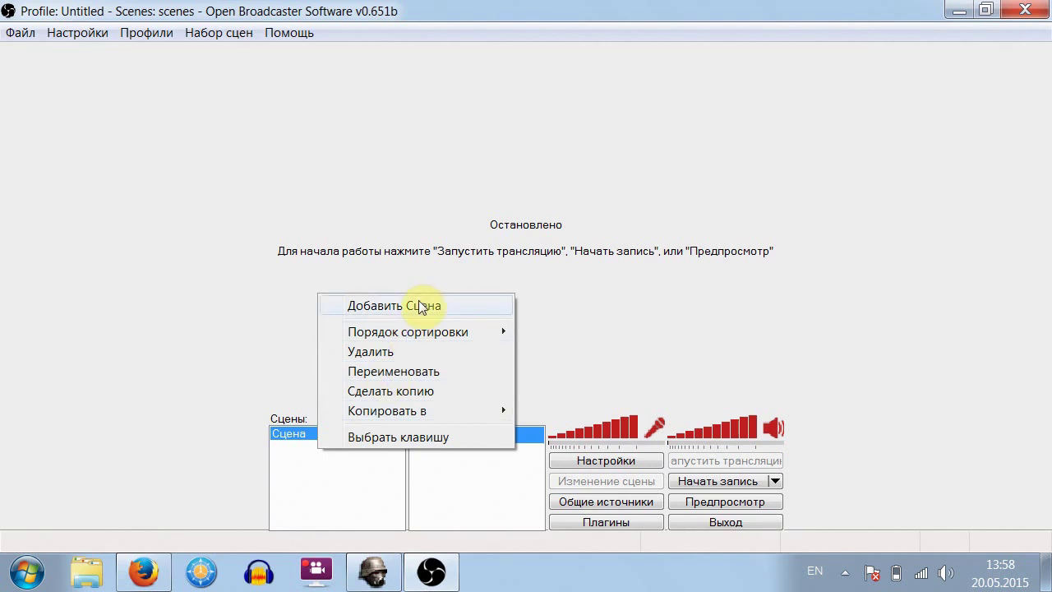
{"action": "left_click", "coordinate": [421, 306]}
{"action": "left_click", "coordinate": [585, 302]}
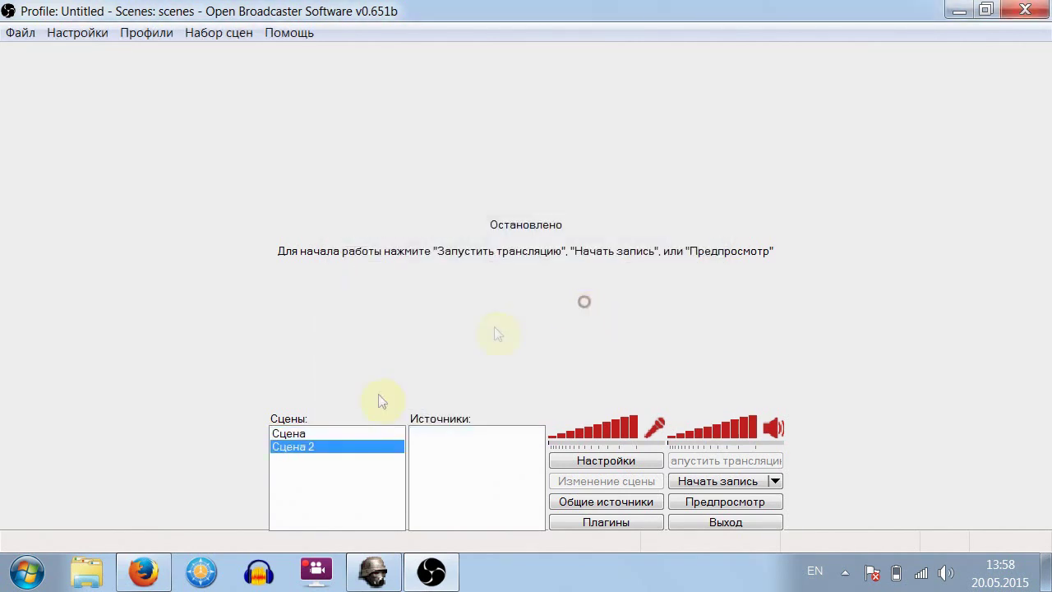
{"action": "left_click", "coordinate": [302, 434]}
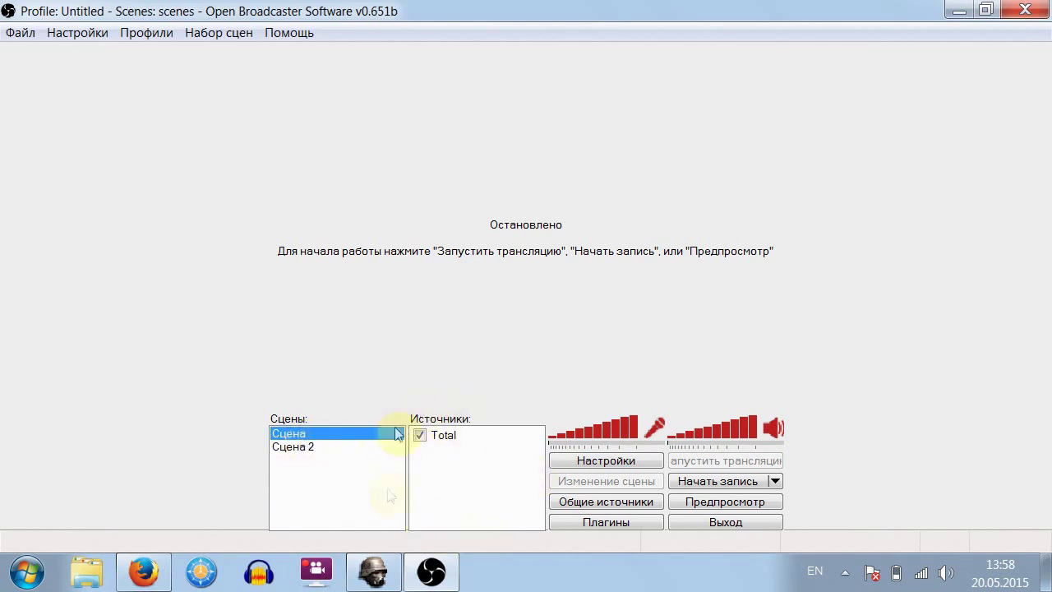
Add a desktop capture source (Рабочий стол) with default settings to Сцена 2, accepting the Aero warning
{"action": "left_click", "coordinate": [307, 450]}
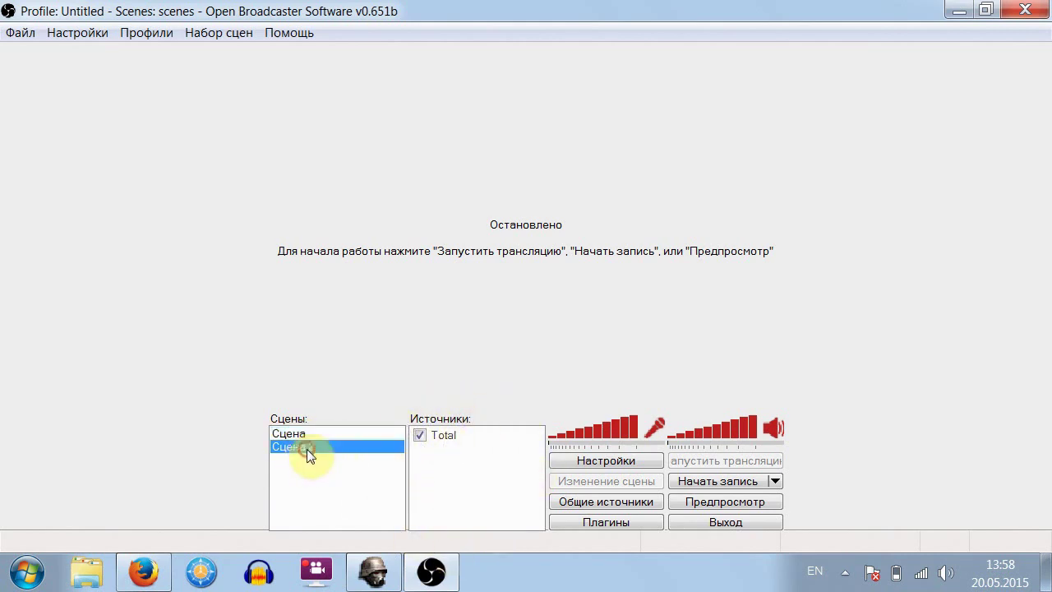
{"action": "right_click", "coordinate": [494, 455]}
{"action": "mouse_move", "coordinate": [521, 468]}
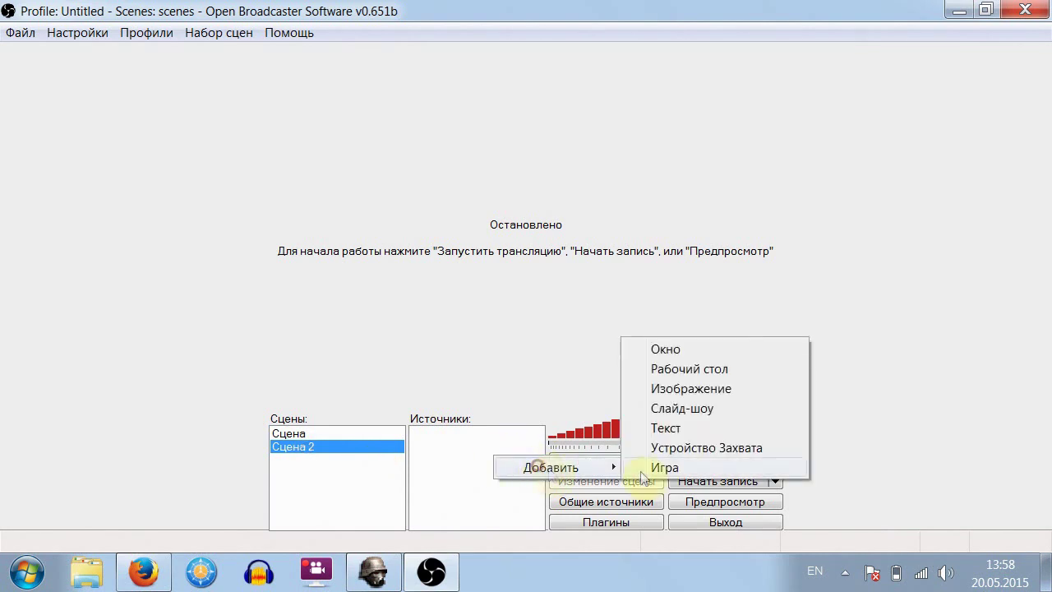
{"action": "left_click", "coordinate": [707, 369]}
{"action": "left_click", "coordinate": [596, 303]}
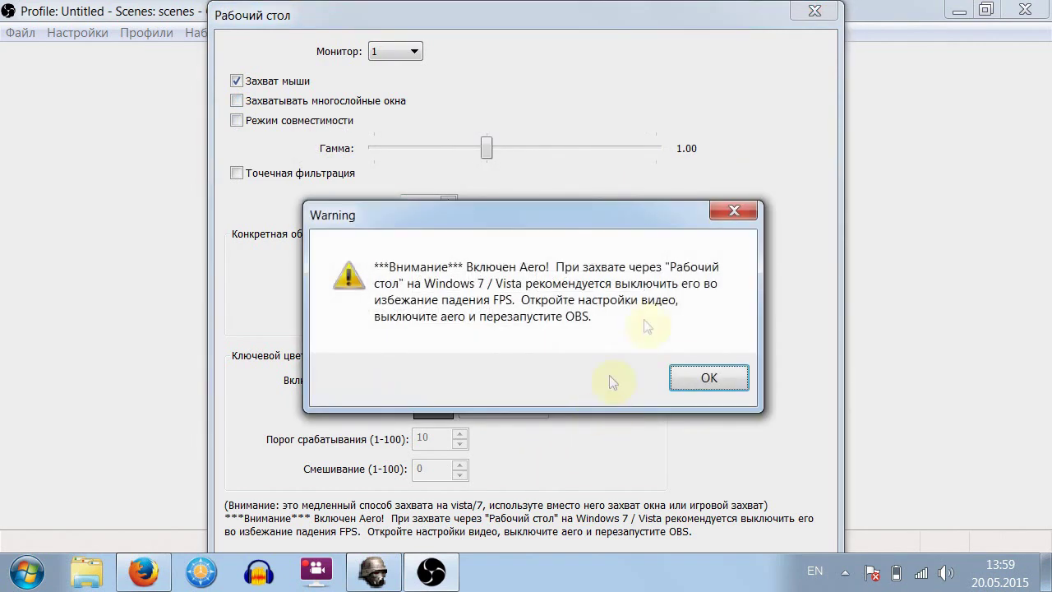
{"action": "left_click", "coordinate": [695, 378]}
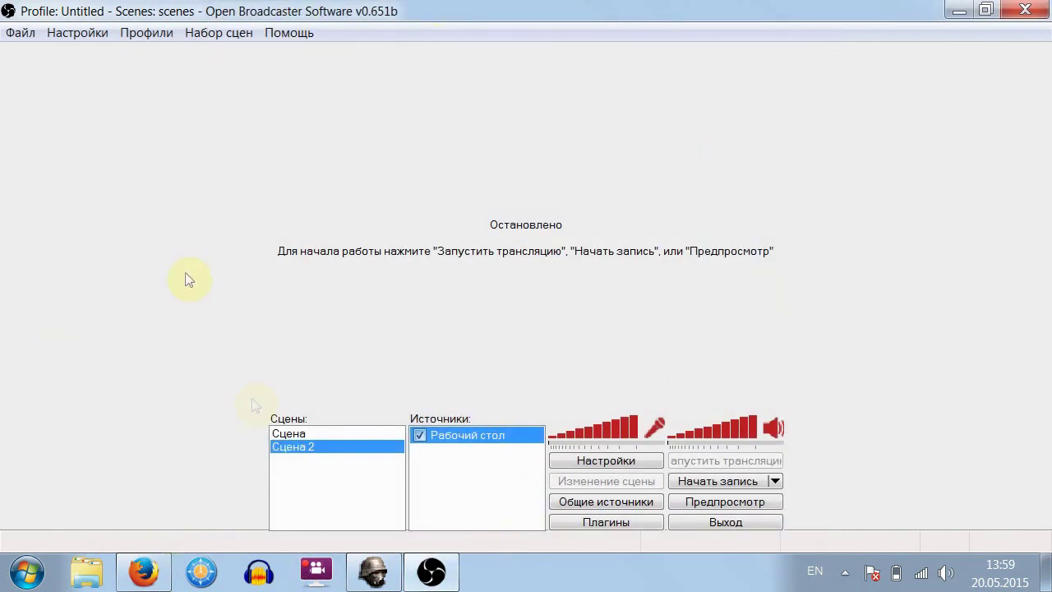
Start recording the scene Сцена and switch to the Total Influence Online game window
{"action": "left_click", "coordinate": [304, 434]}
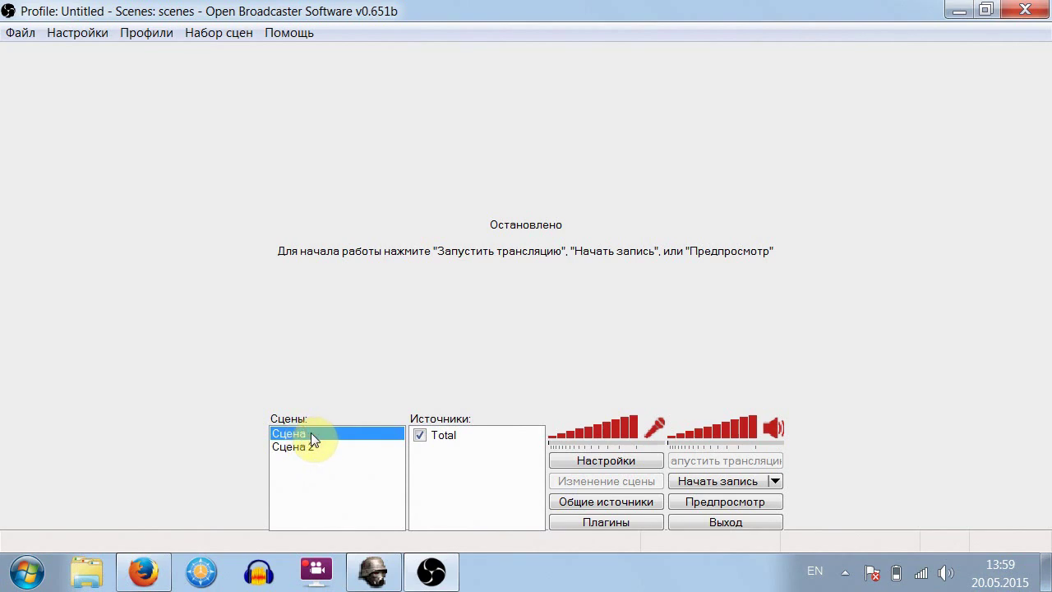
{"action": "left_click", "coordinate": [729, 480]}
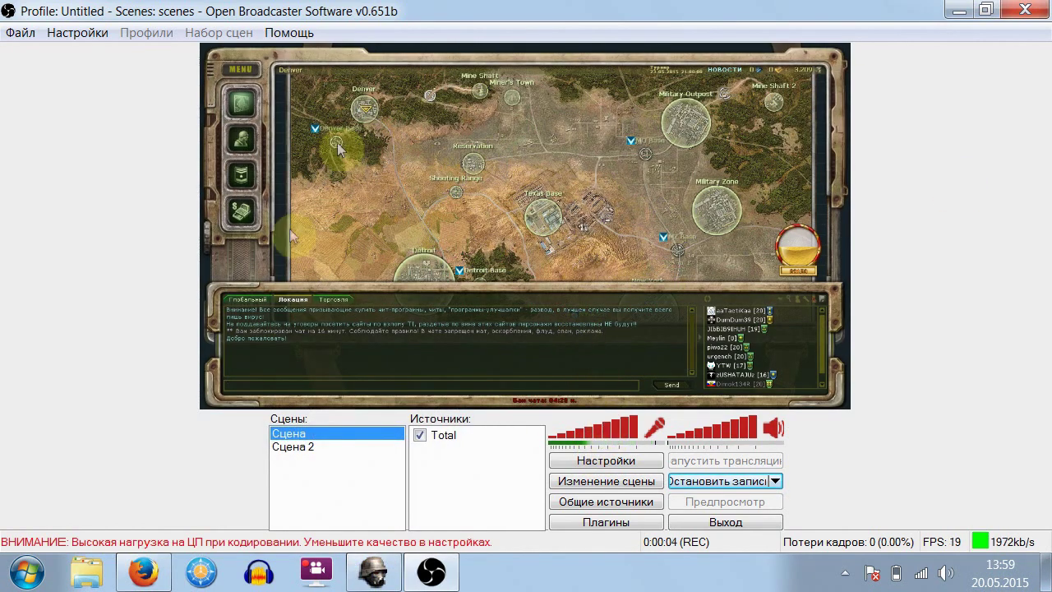
{"action": "mouse_move", "coordinate": [374, 585]}
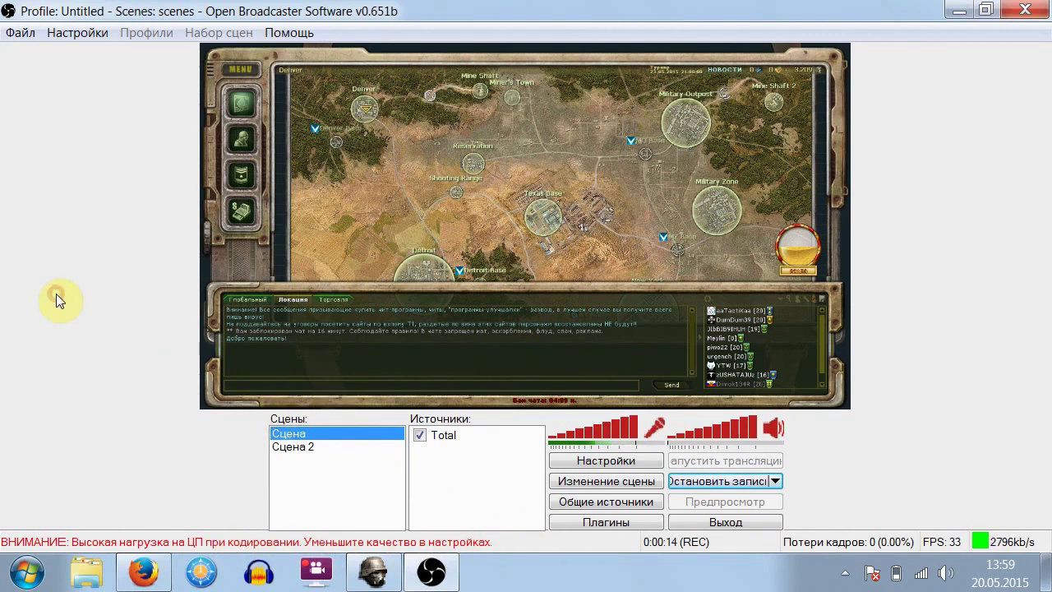
{"action": "left_click", "coordinate": [393, 575]}
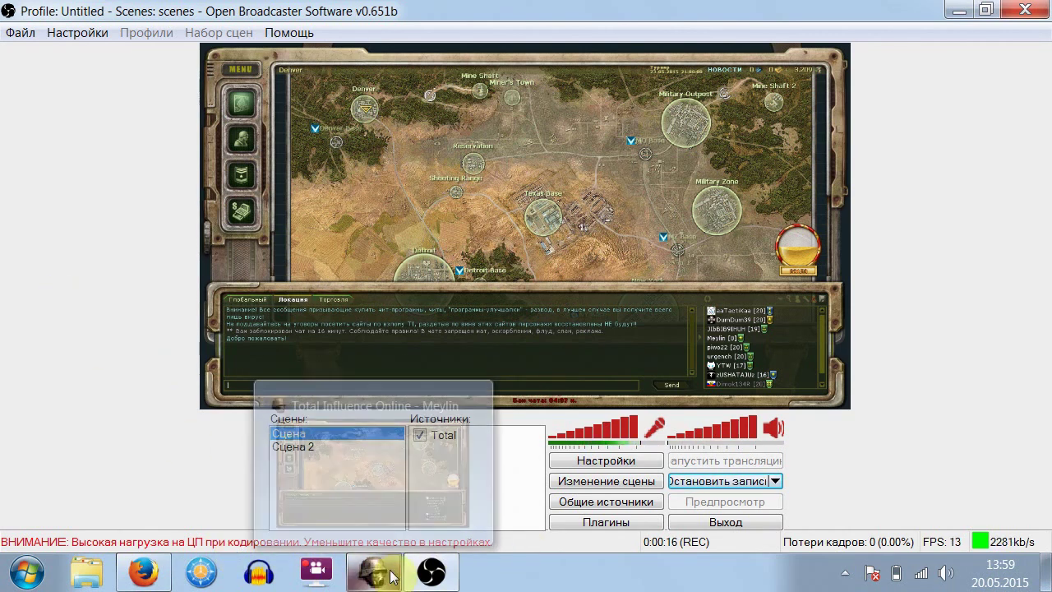
Browse the game's character inventory and clan rating screens, and enter Military Outpost from the map
{"action": "left_click", "coordinate": [70, 162]}
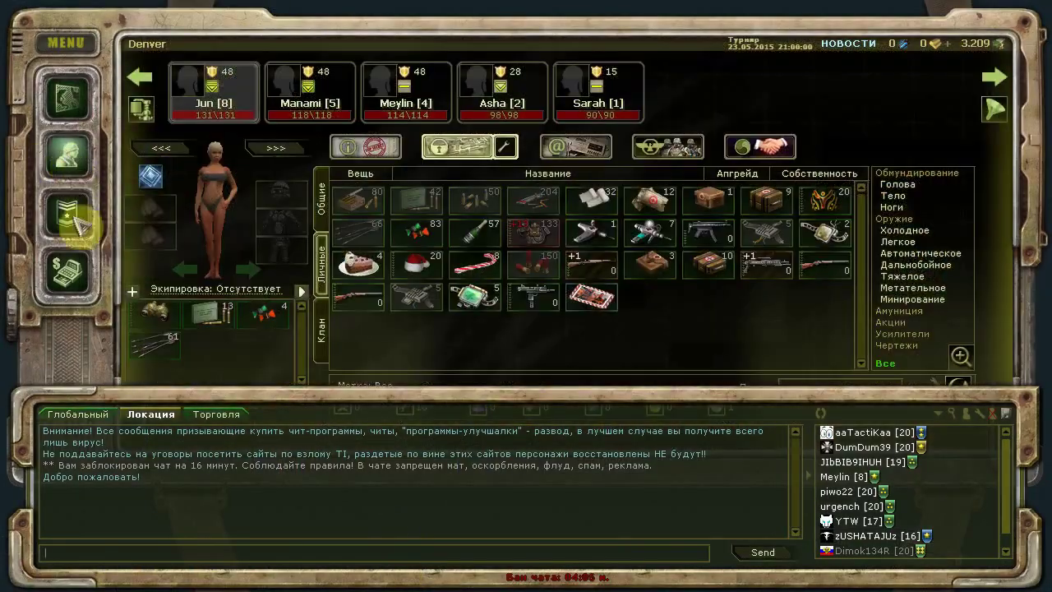
{"action": "left_click", "coordinate": [76, 219]}
{"action": "left_click", "coordinate": [587, 319]}
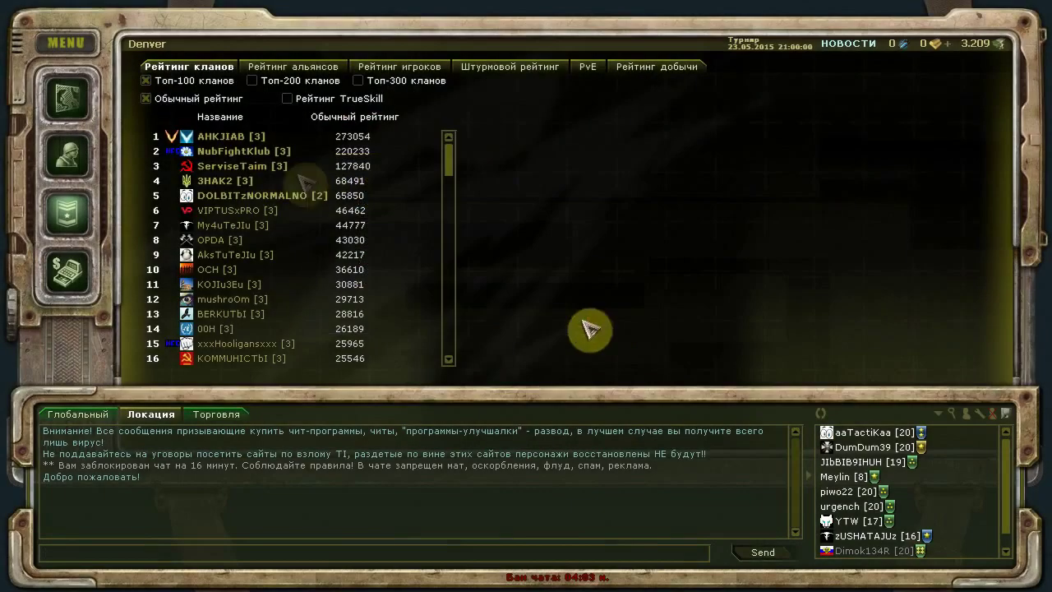
{"action": "left_click", "coordinate": [69, 99]}
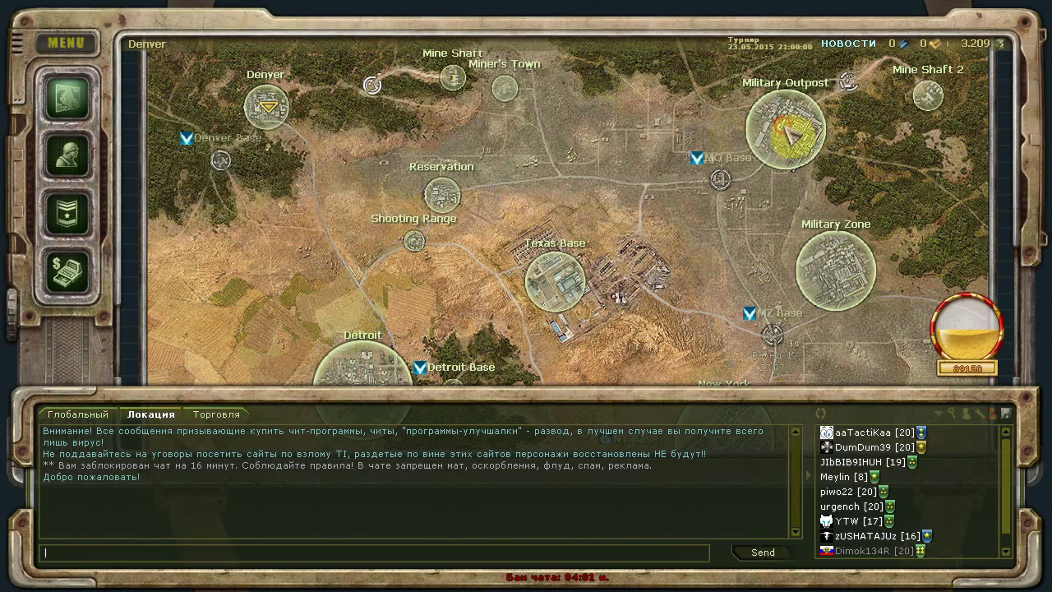
{"action": "left_click", "coordinate": [790, 136]}
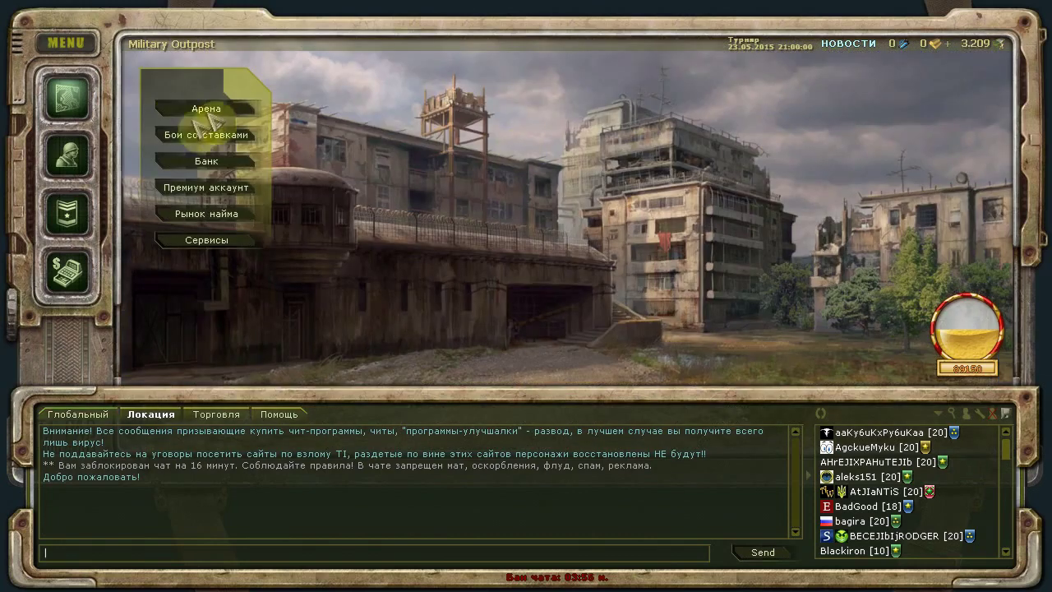
Exit the Total Influence Online game, switch back to Open Broadcaster Software and stop the recording
{"action": "left_click", "coordinate": [79, 166]}
{"action": "left_click", "coordinate": [86, 58]}
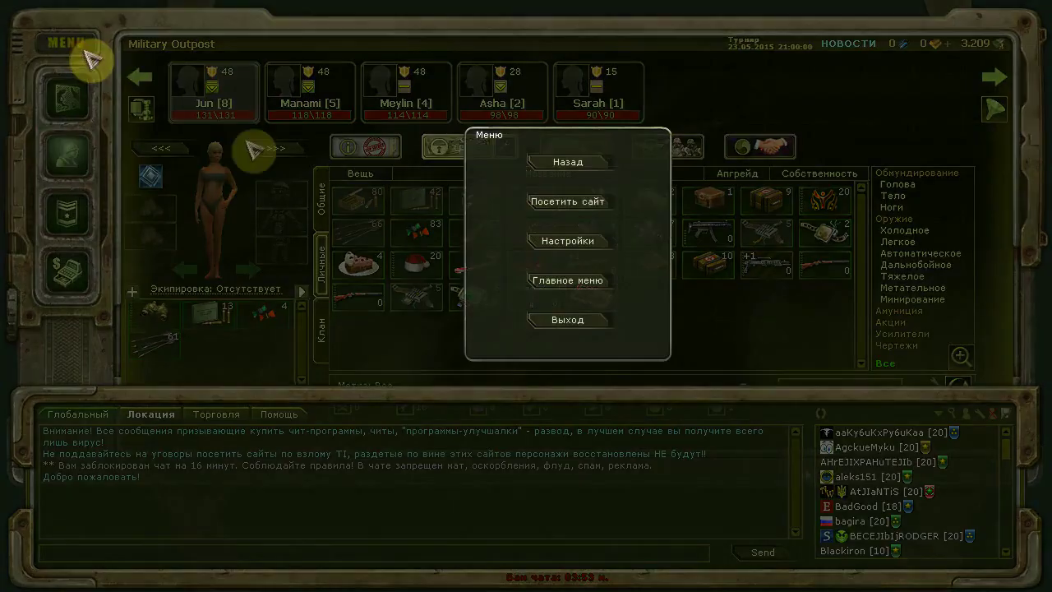
{"action": "left_click", "coordinate": [549, 323]}
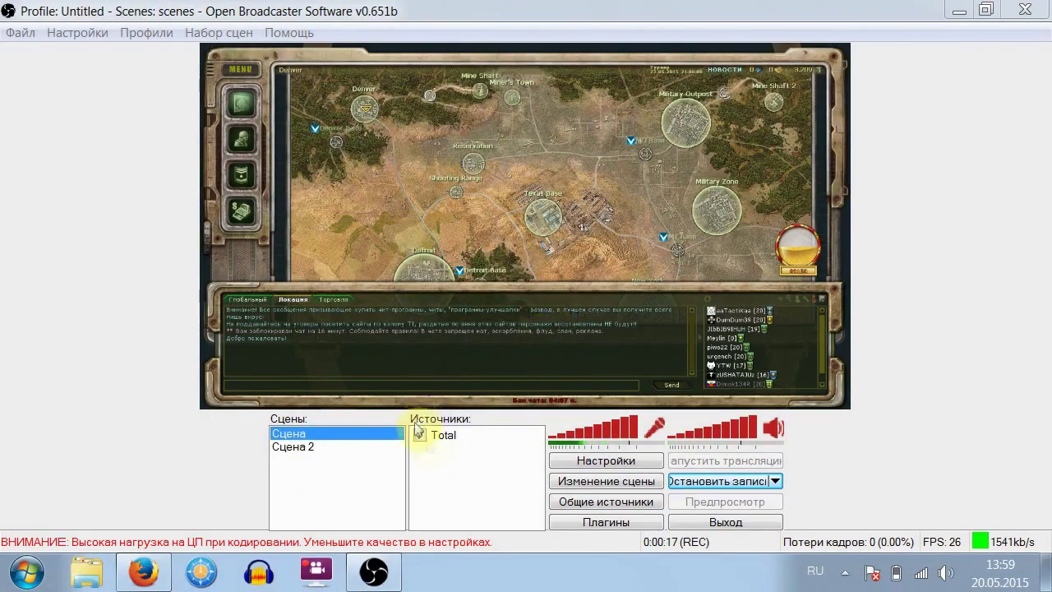
{"action": "left_click", "coordinate": [723, 483]}
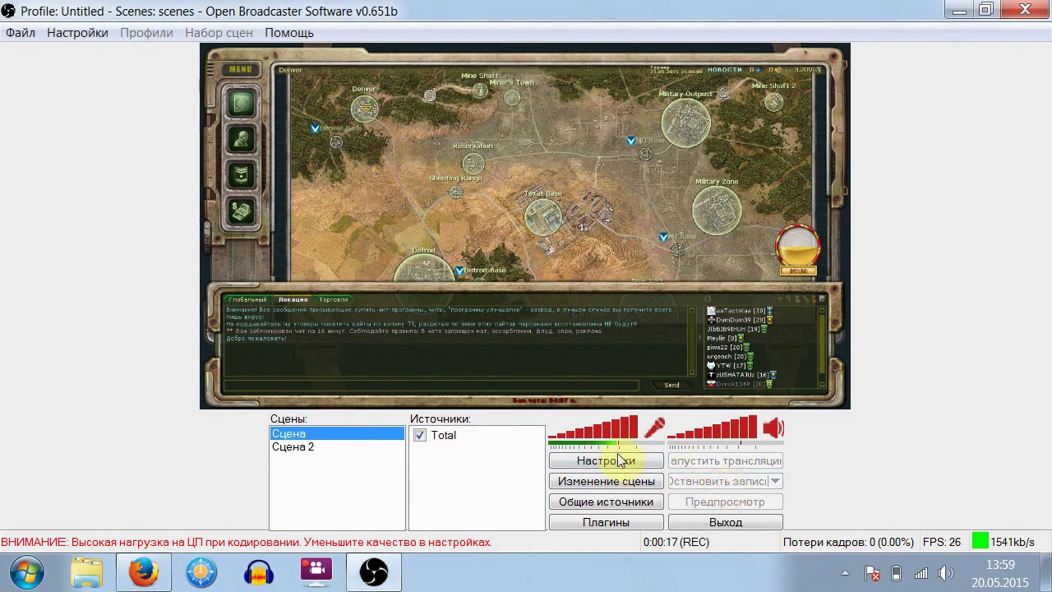
Switch to Windows Explorer and show the contents of the Видео library
{"action": "key", "text": "super"}
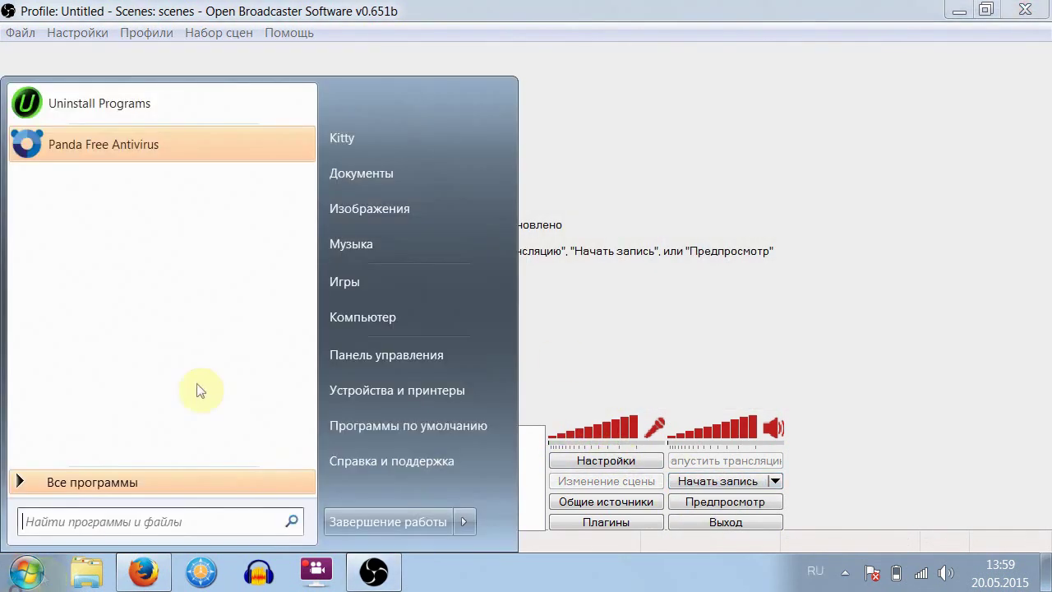
{"action": "key", "text": "Escape"}
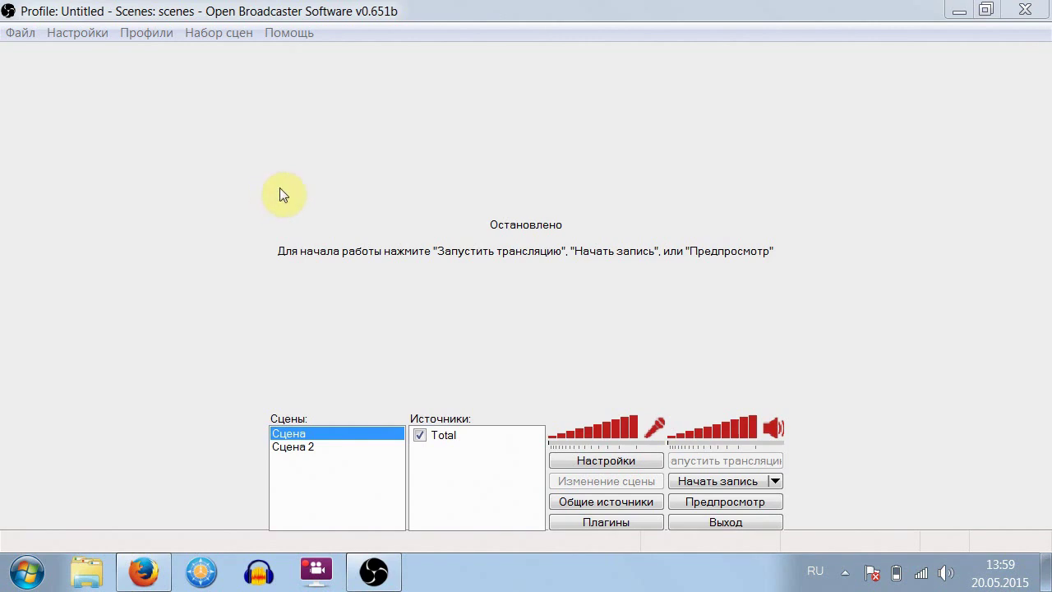
{"action": "key", "text": "super+e"}
{"action": "left_click", "coordinate": [66, 240]}
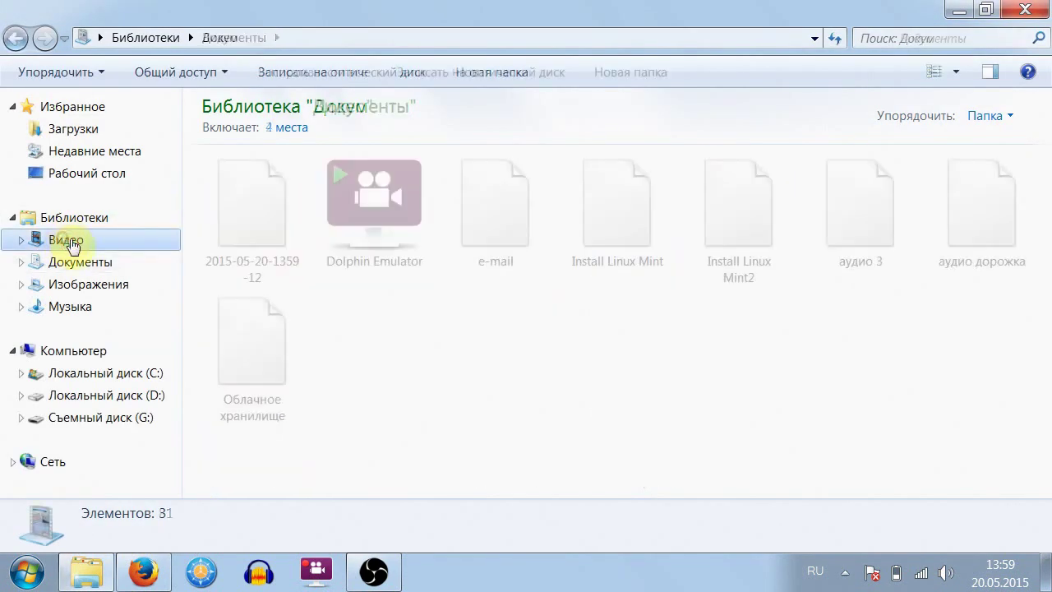
{"action": "left_click", "coordinate": [559, 372]}
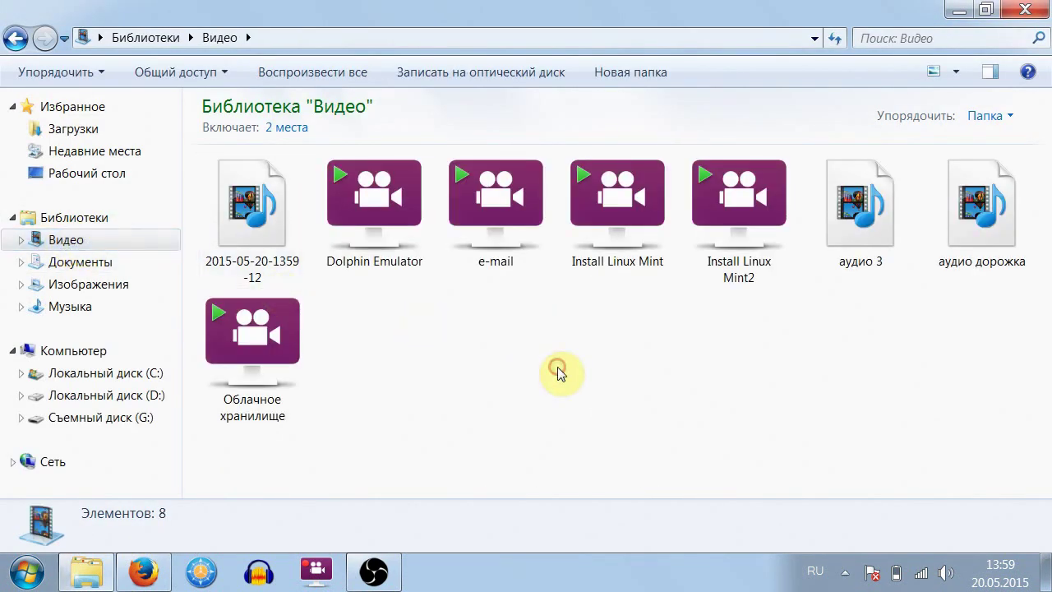
{"action": "left_click", "coordinate": [268, 226]}
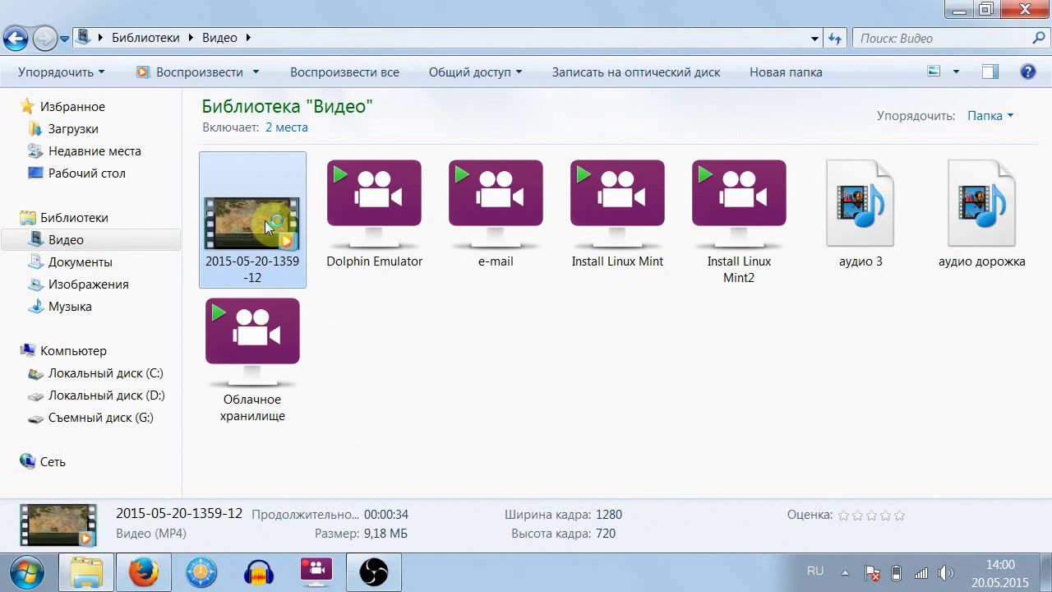
{"action": "double_click", "coordinate": [267, 227]}
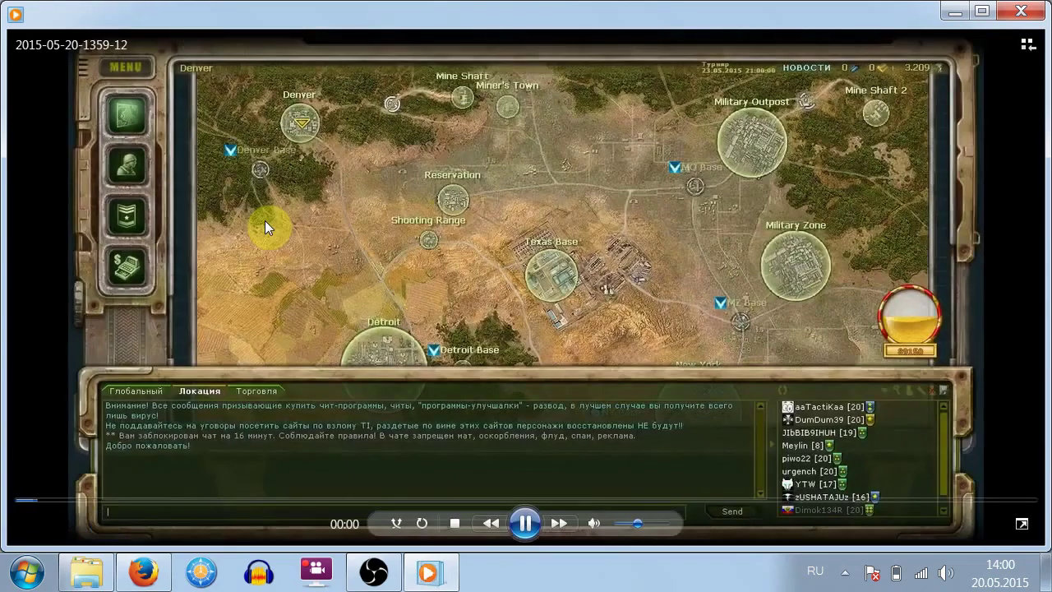
{"action": "key", "text": "alt+Return"}
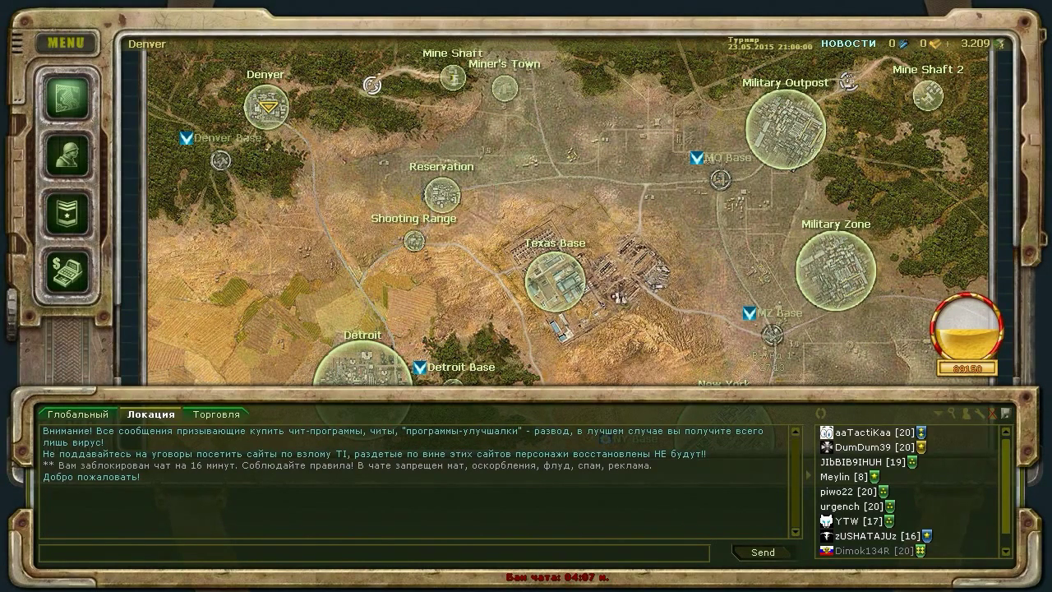
{"action": "double_click", "coordinate": [708, 298]}
{"action": "left_click", "coordinate": [1028, 15]}
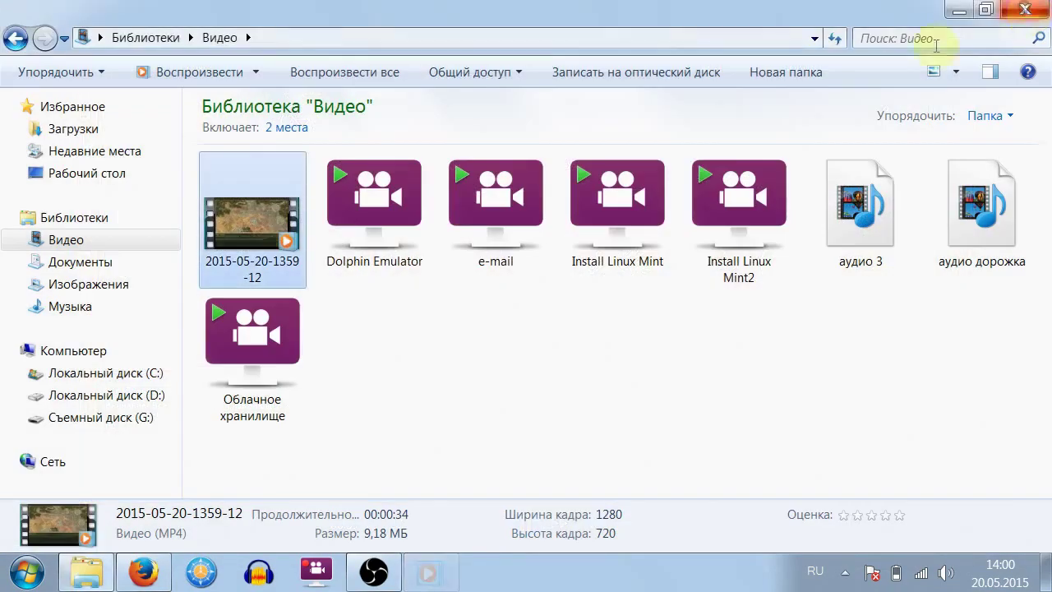